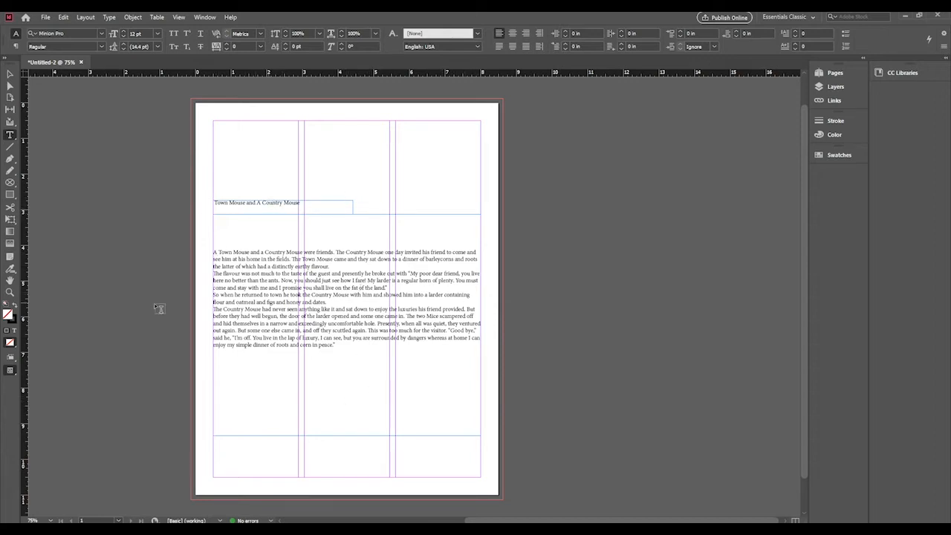
Move the title text frame up to the top margin and enlarge it downward and into the third column
click(9, 73)
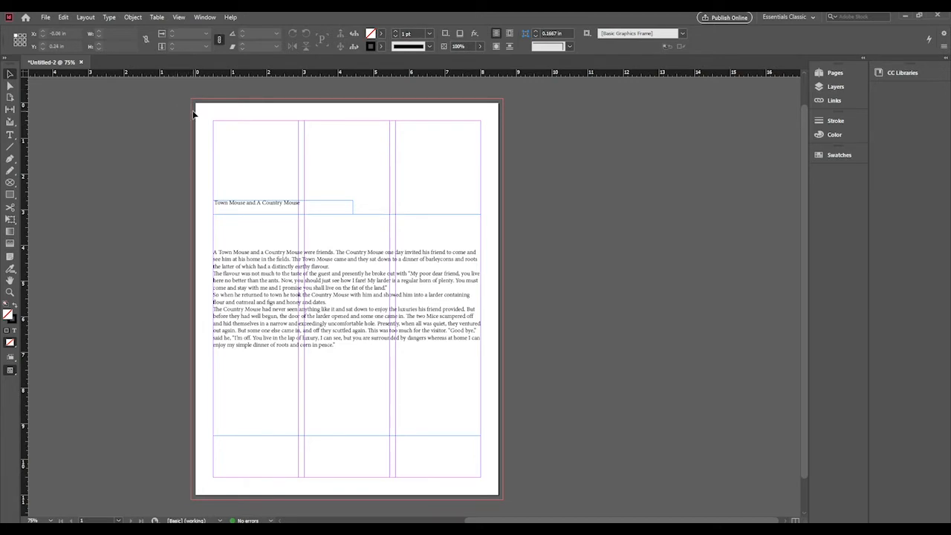
double_click(274, 205)
key(ctrl+a)
click(10, 74)
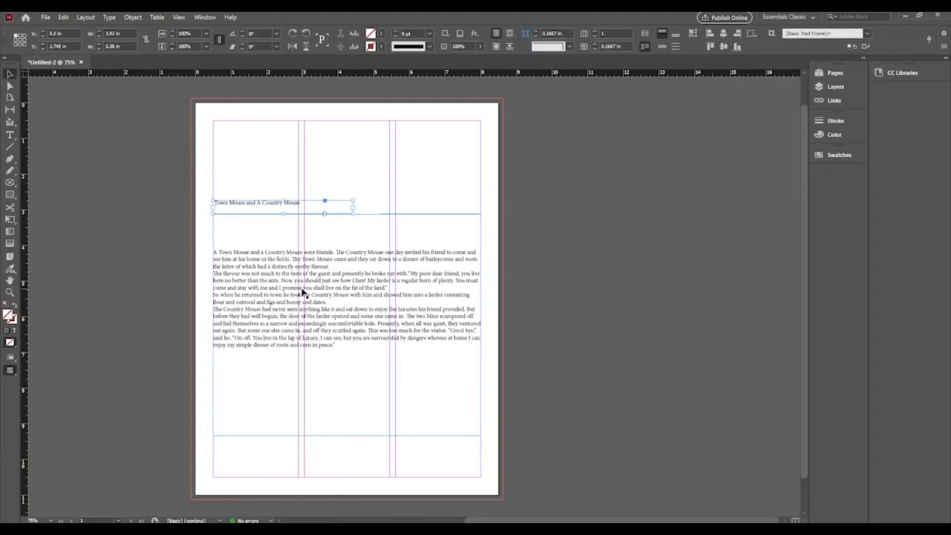
triple_click(302, 288)
click(302, 288)
click(276, 204)
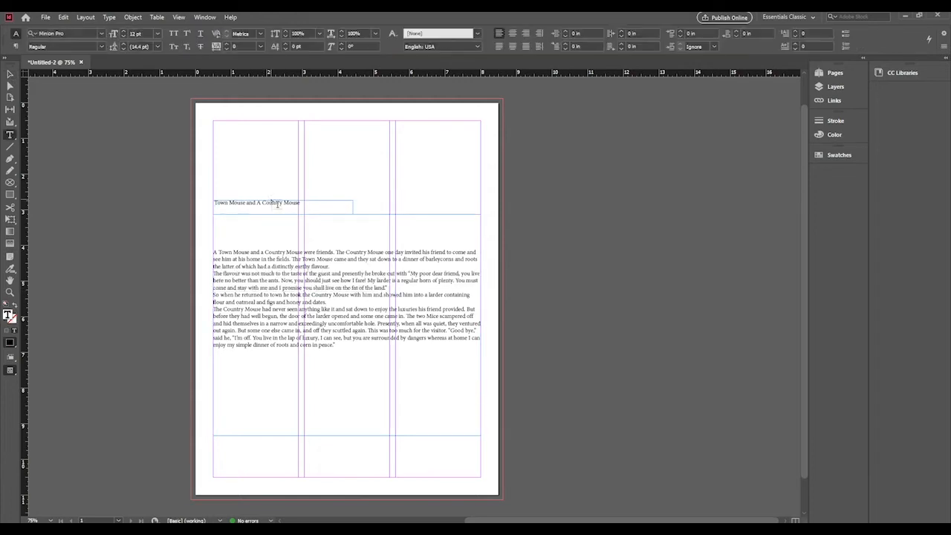
click(10, 75)
click(289, 206)
drag(289, 206, 292, 126)
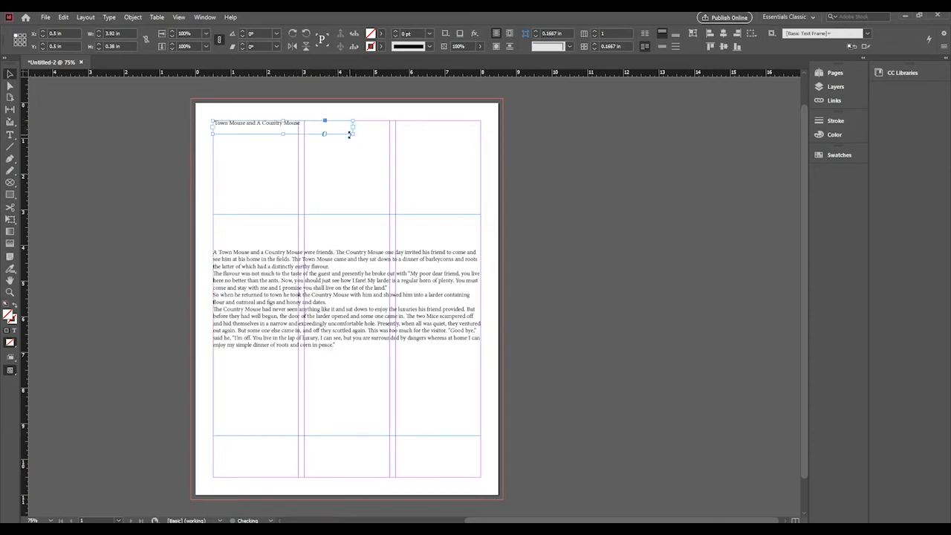
drag(353, 131, 458, 192)
Set the title's font to Painter PERSONAL USE ONLY
triple_click(285, 125)
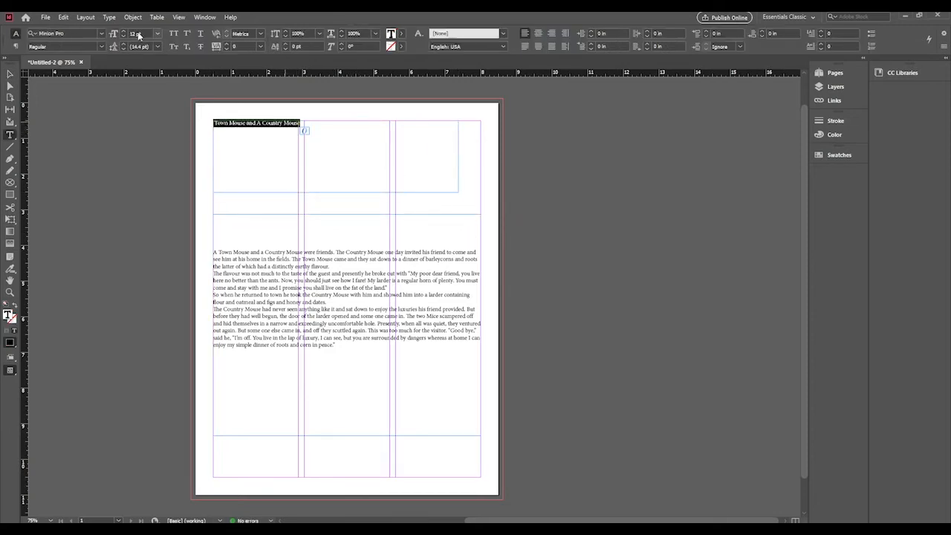
click(101, 32)
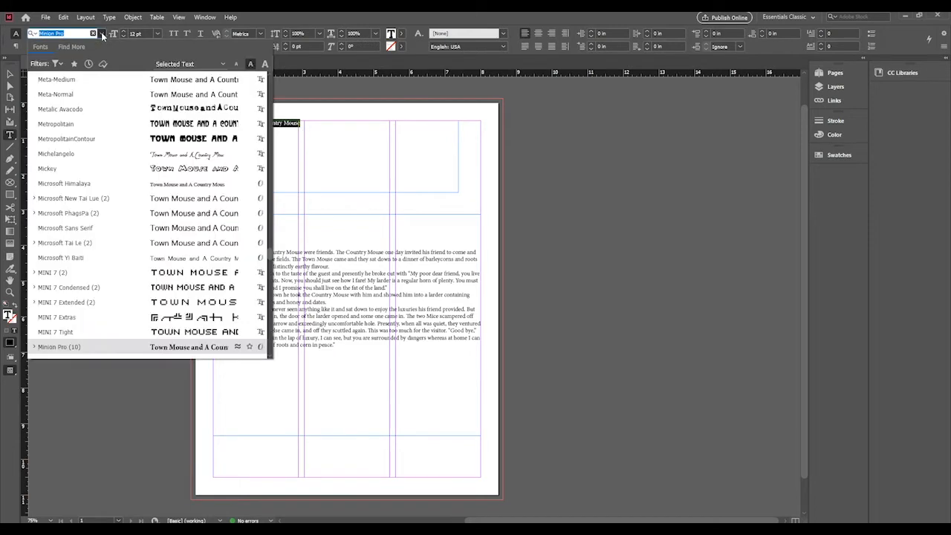
text(pai)
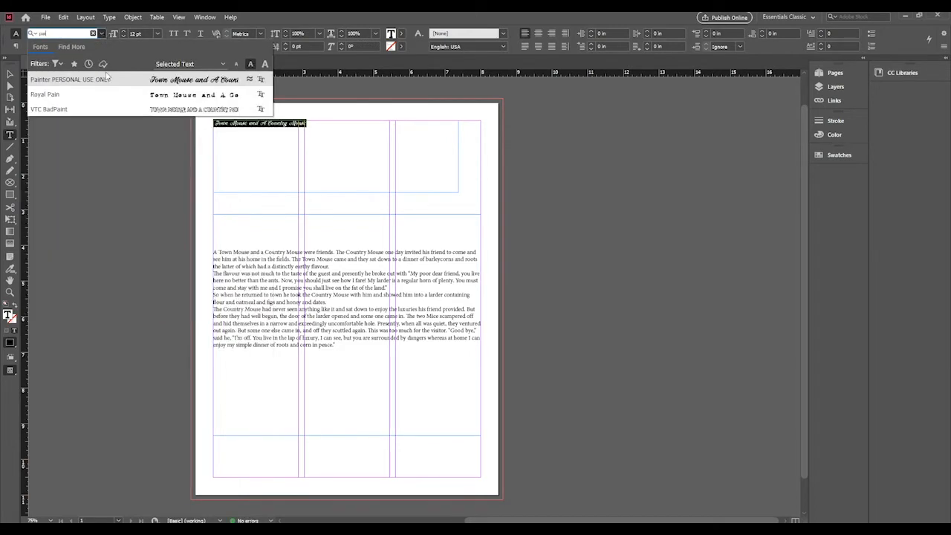
click(108, 77)
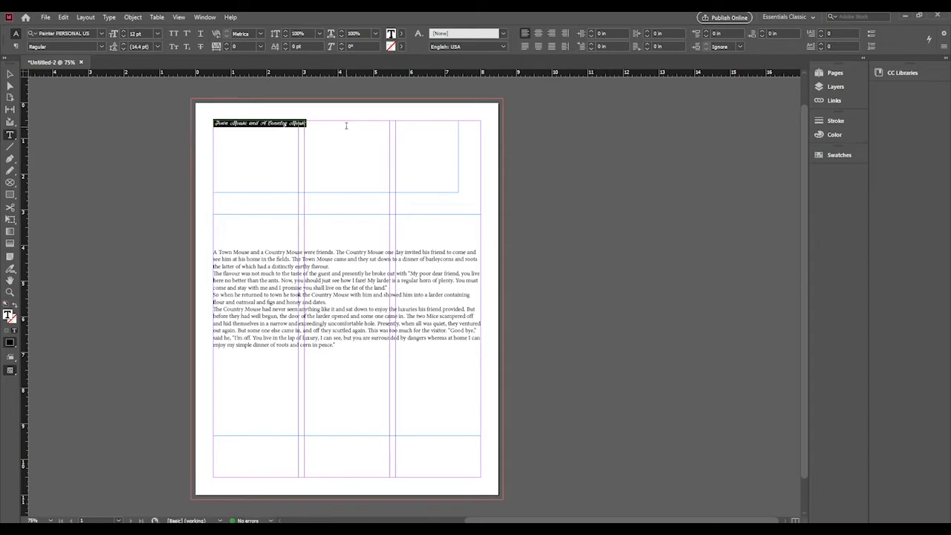
Increase the selected title's font size to 54 pt
key(ctrl+shift+period)
key(ctrl+shift+period)
key(ctrl+shift+period)
key(ctrl+shift+period)
key(ctrl+shift+period)
key(ctrl+shift+period)
key(ctrl+shift+period)
key(ctrl+shift+period)
key(ctrl+shift+period)
key(ctrl+shift+period)
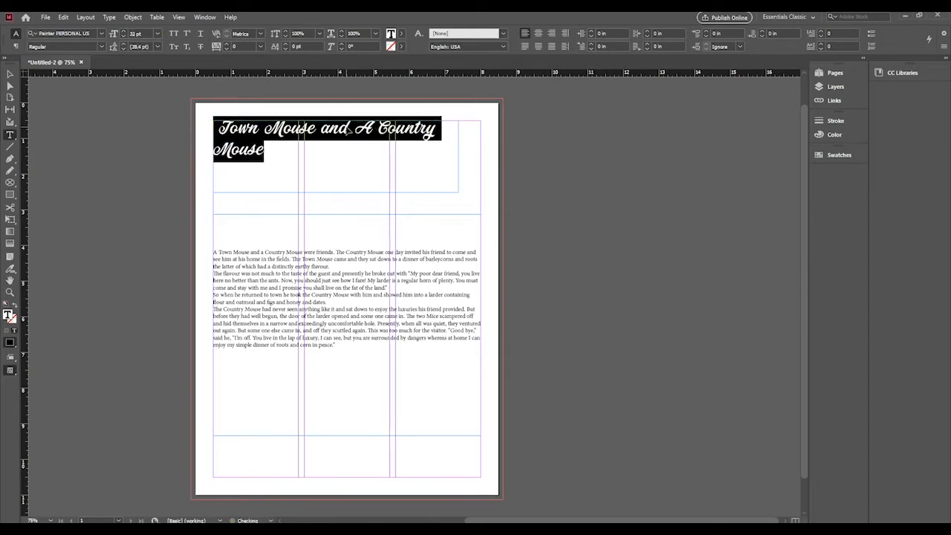
key(ctrl+shift+period)
key(ctrl+shift+period)
key(ctrl+shift+period)
key(ctrl+shift+period)
key(ctrl+shift+period)
key(ctrl+shift+period)
key(ctrl+shift+period)
key(ctrl+shift+period)
key(ctrl+shift+period)
key(ctrl+shift+period)
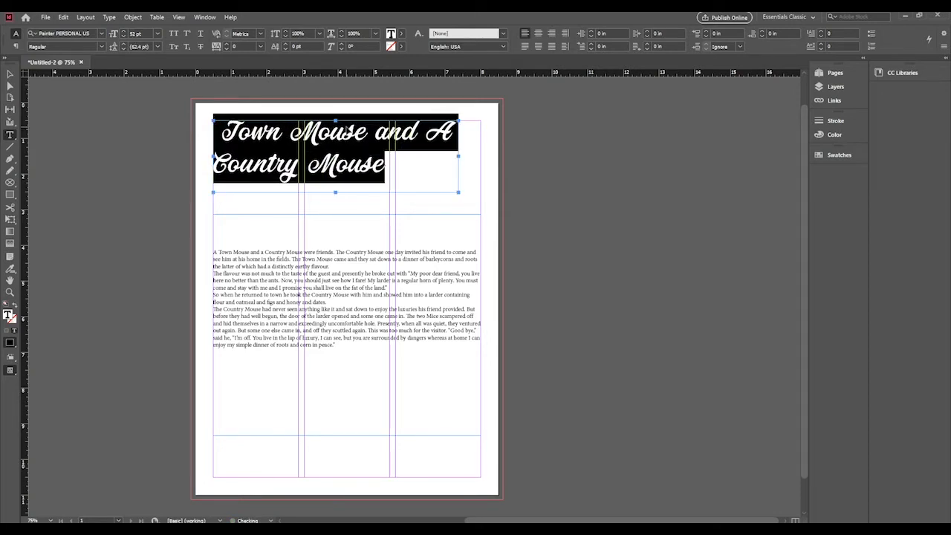
key(ctrl+shift+period)
key(ctrl+shift+comma)
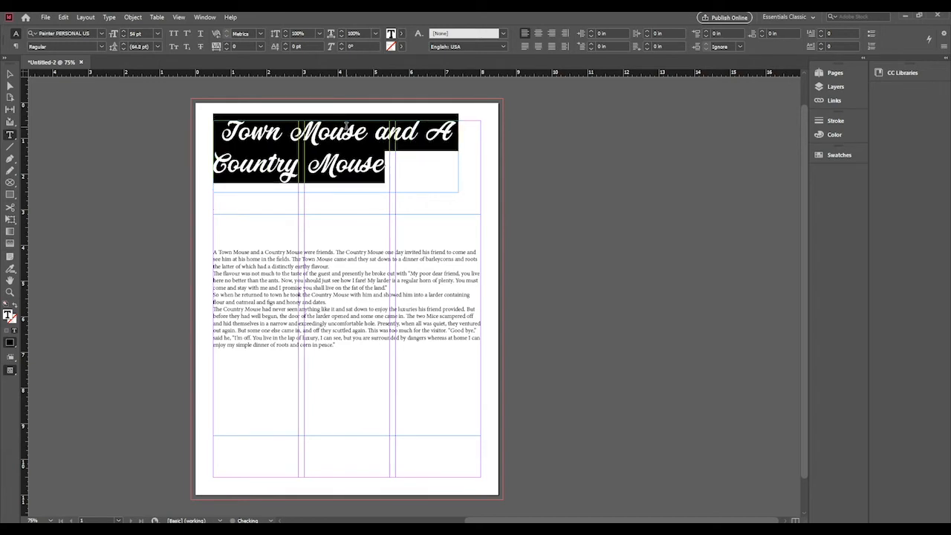
Delete four empty lines above the first paragraph of the story text
triple_click(254, 258)
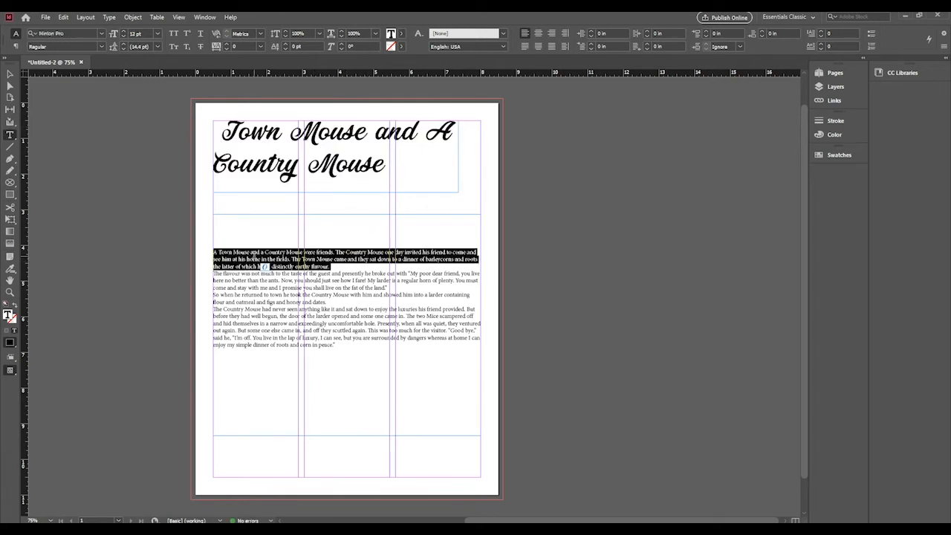
key(ctrl+a)
click(233, 261)
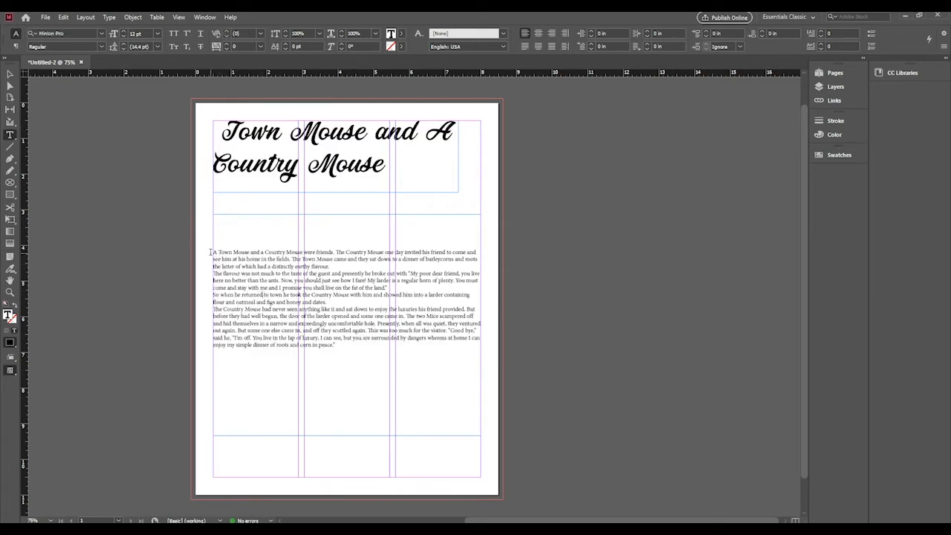
drag(214, 252, 340, 352)
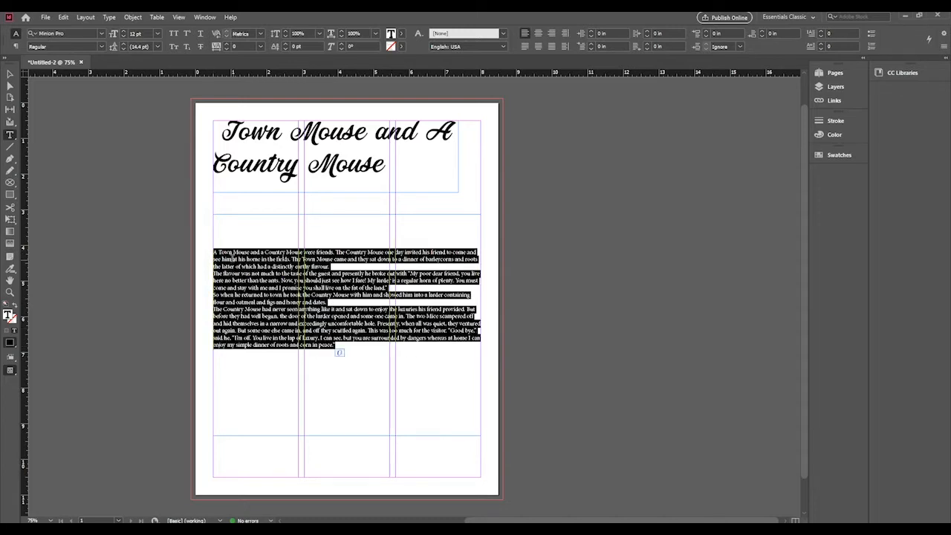
click(214, 253)
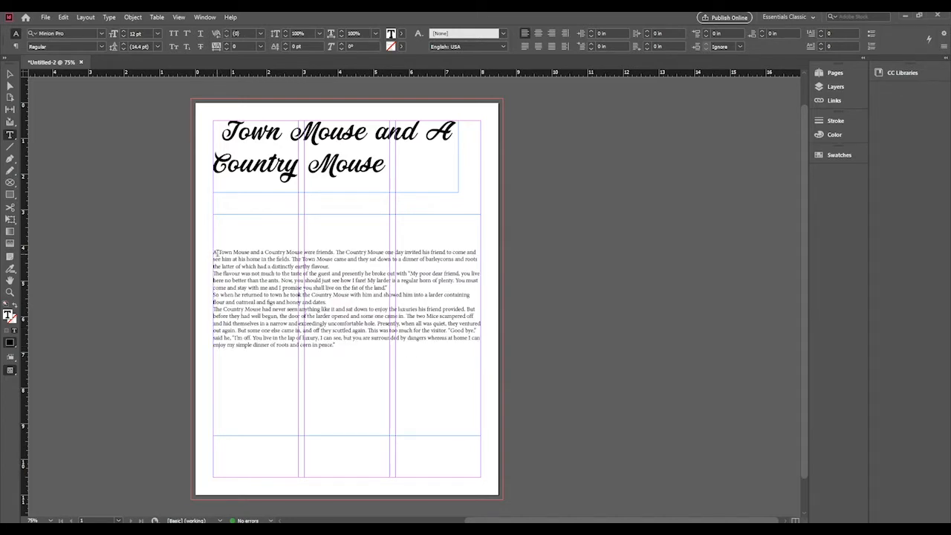
key(BackSpace)
key(BackSpace)
key(BackSpace)
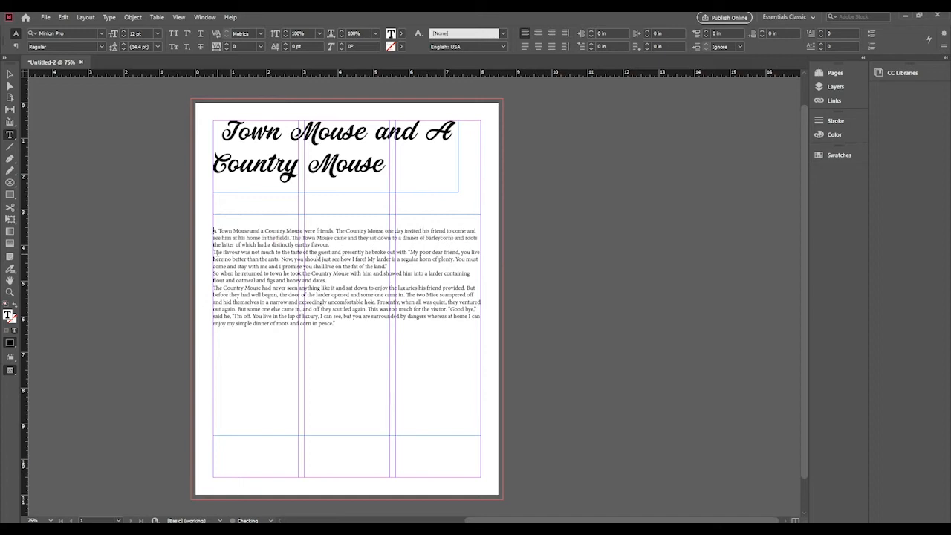
key(BackSpace)
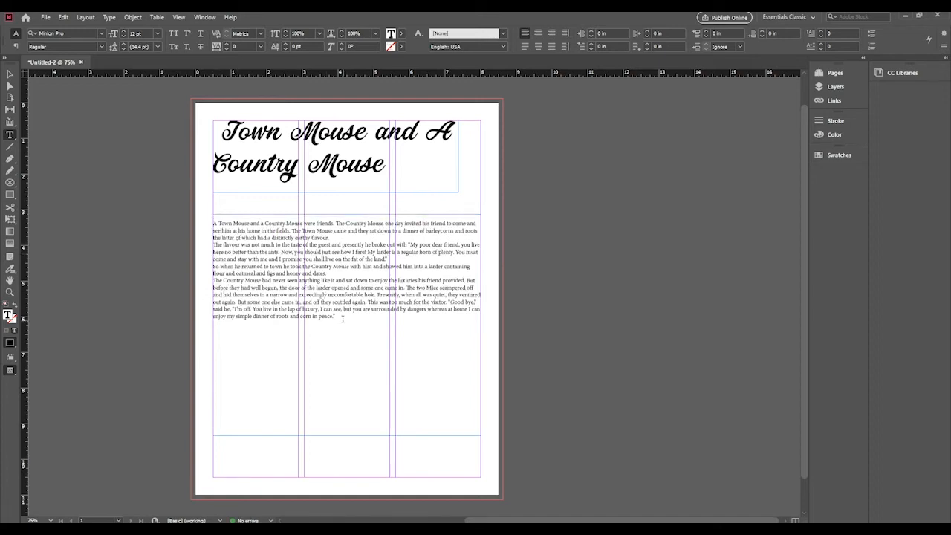
Change the font of the whole story text to Futura Bk BT Book
key(ctrl+a)
click(102, 33)
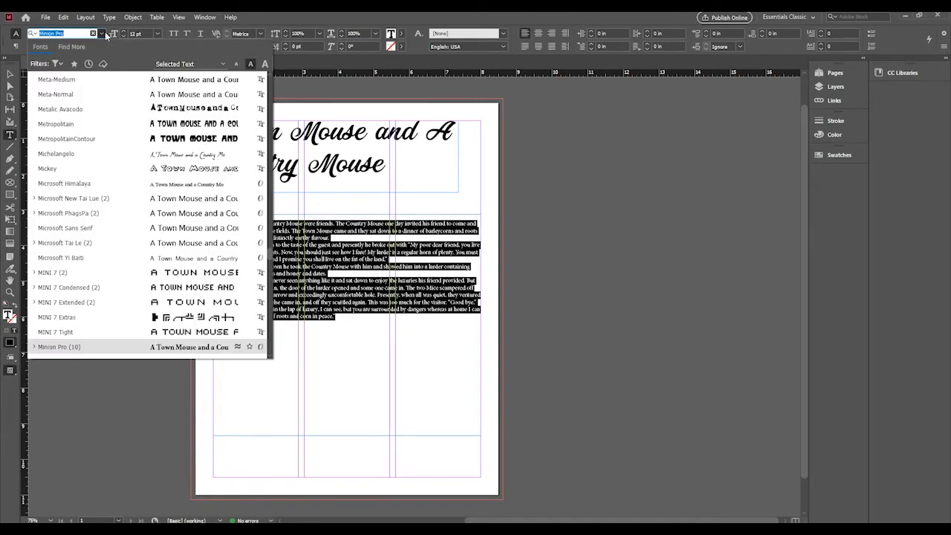
text(fu)
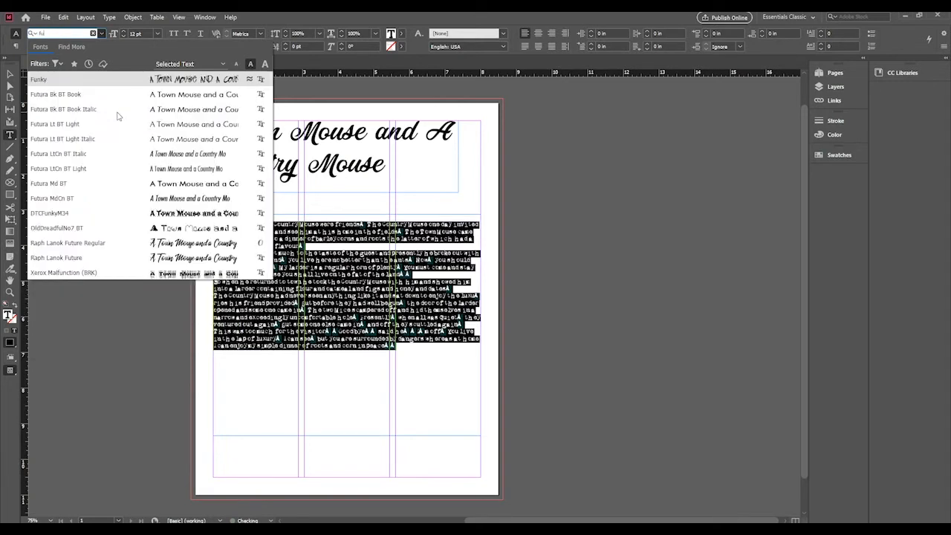
text(t)
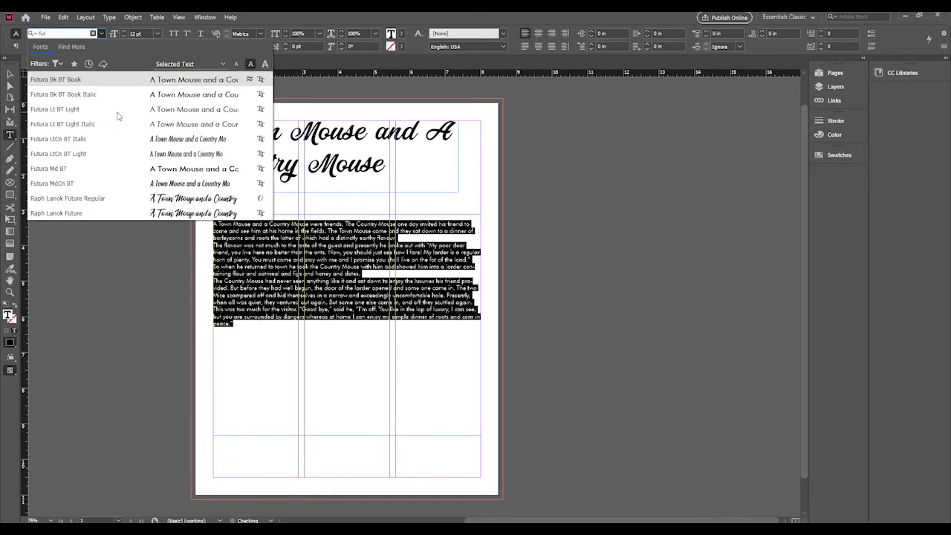
click(115, 80)
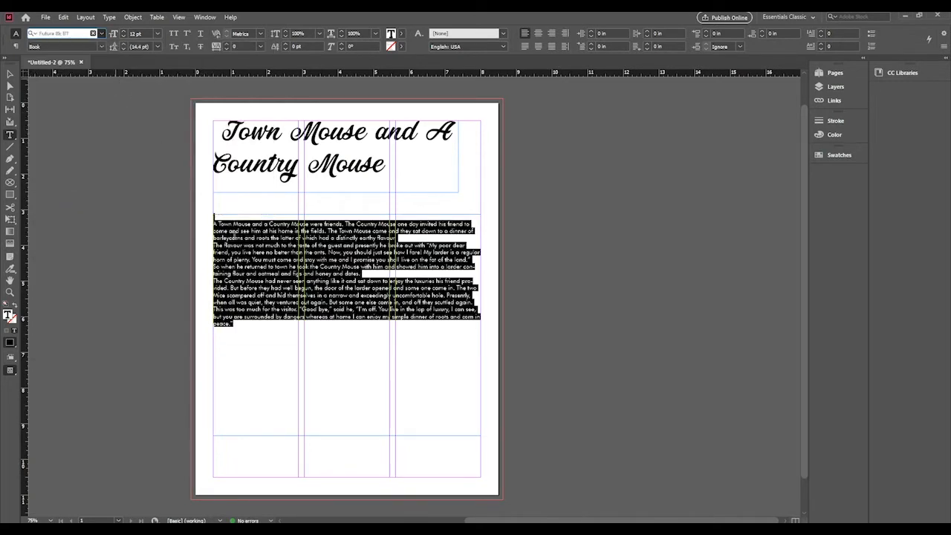
click(173, 211)
Narrow the story text frame to about 4.94 in wide so it spans only the first two columns
click(10, 74)
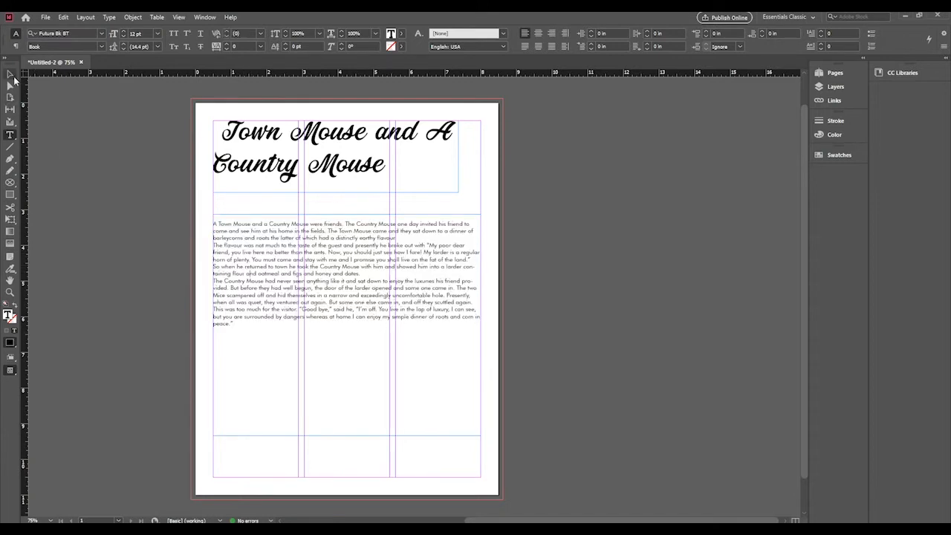
click(463, 302)
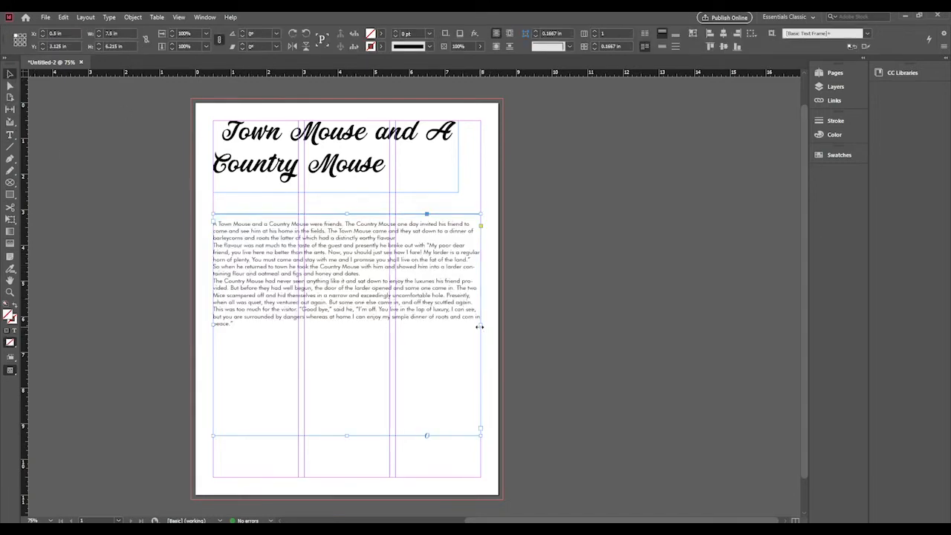
drag(480, 327, 389, 326)
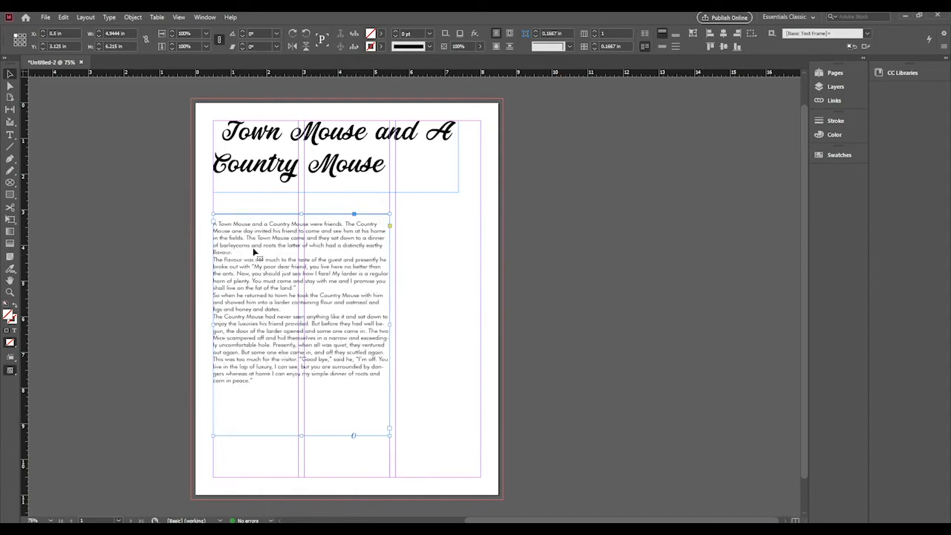
scroll(357, 265, down, 1)
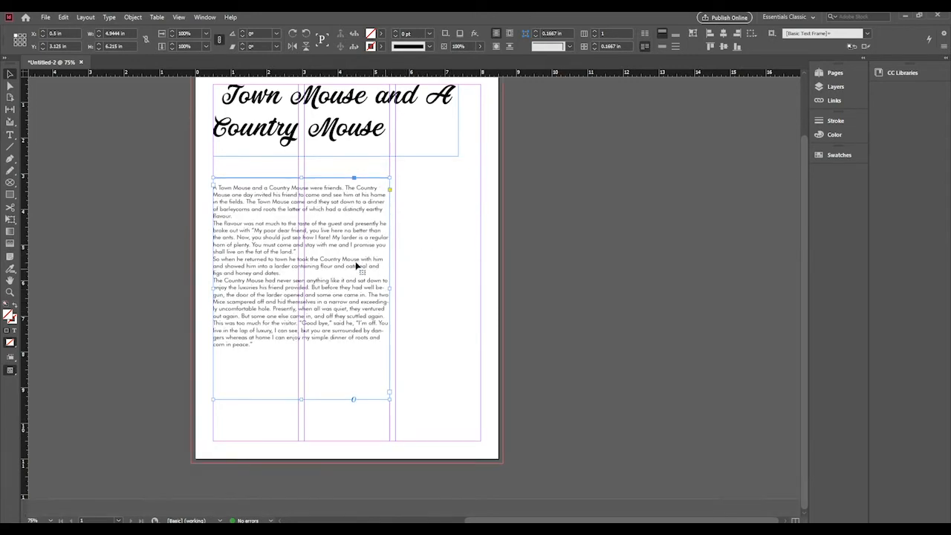
click(180, 234)
scroll(360, 202, up, 2)
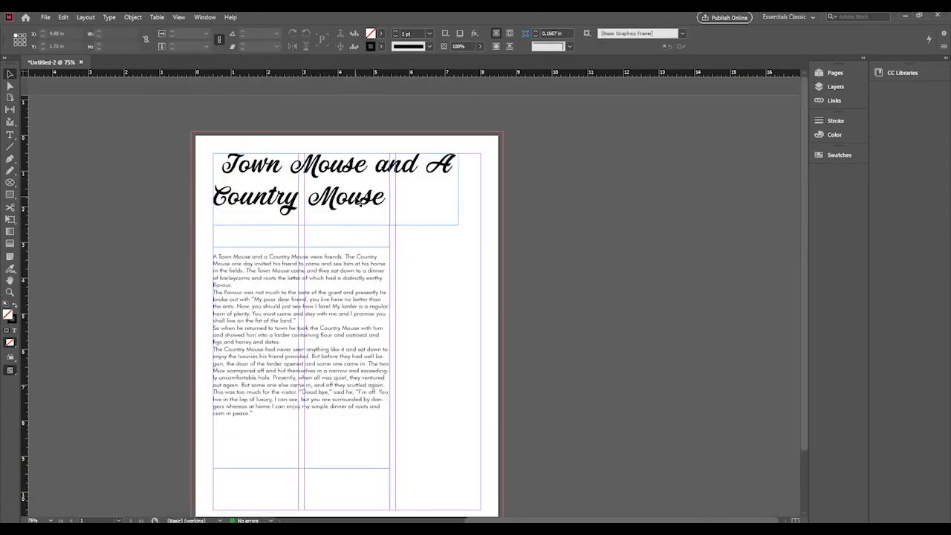
Set the space before all story paragraphs to 0.1875 in and delete the remaining empty line above the first paragraph
click(259, 292)
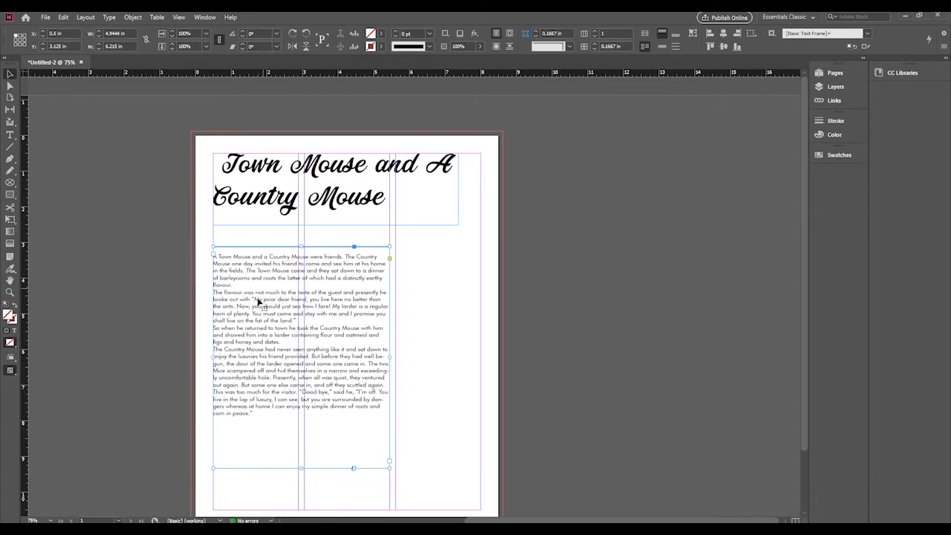
double_click(255, 300)
key(ctrl+a)
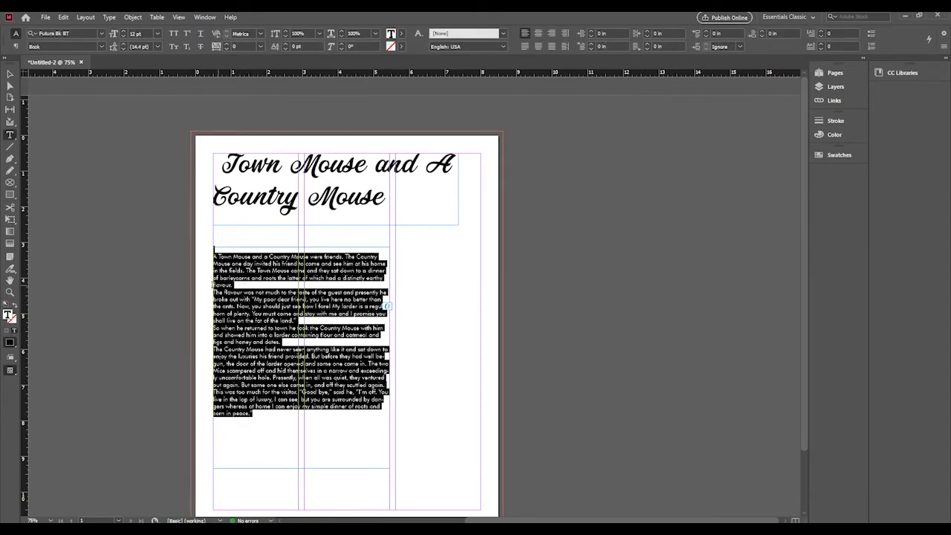
click(706, 31)
click(706, 31)
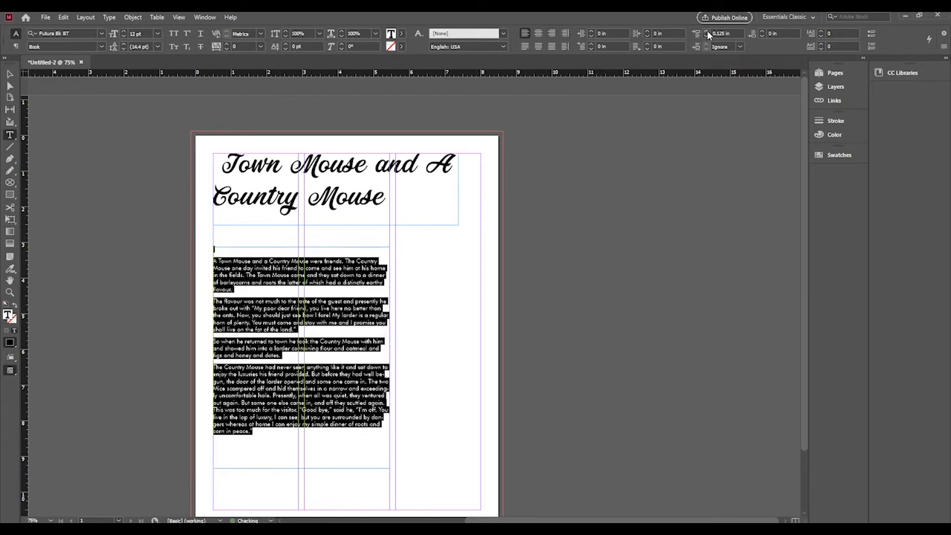
click(707, 32)
click(277, 278)
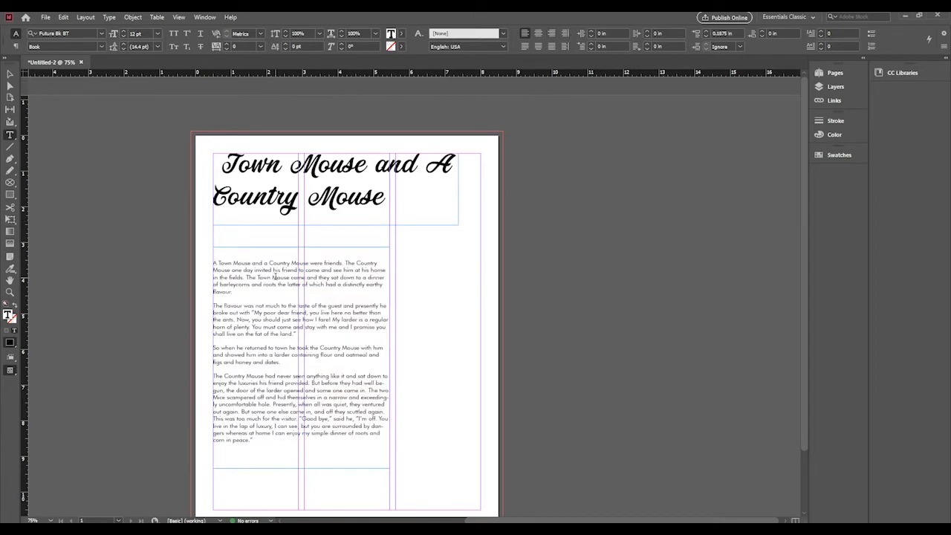
click(213, 262)
key(BackSpace)
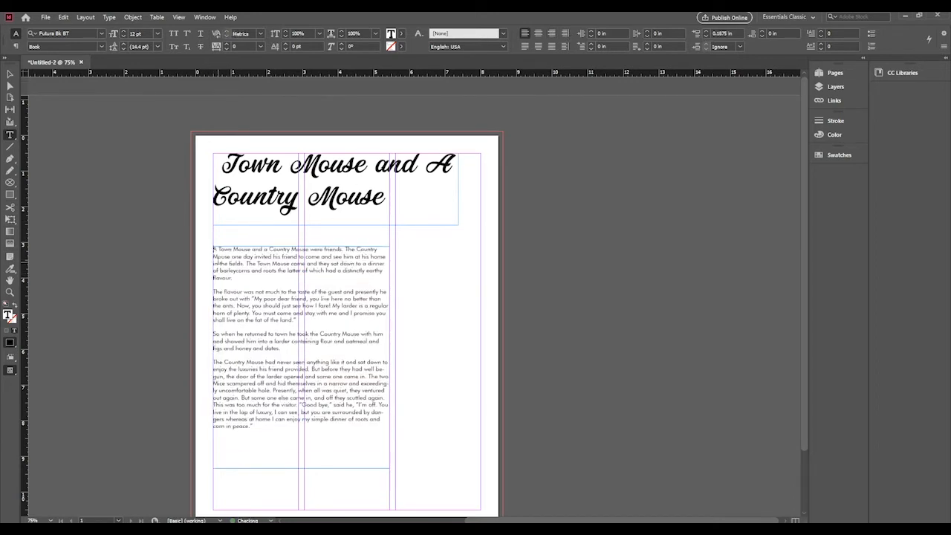
Increase the font size of all the story paragraphs to 14 pt
scroll(262, 233, down, 2)
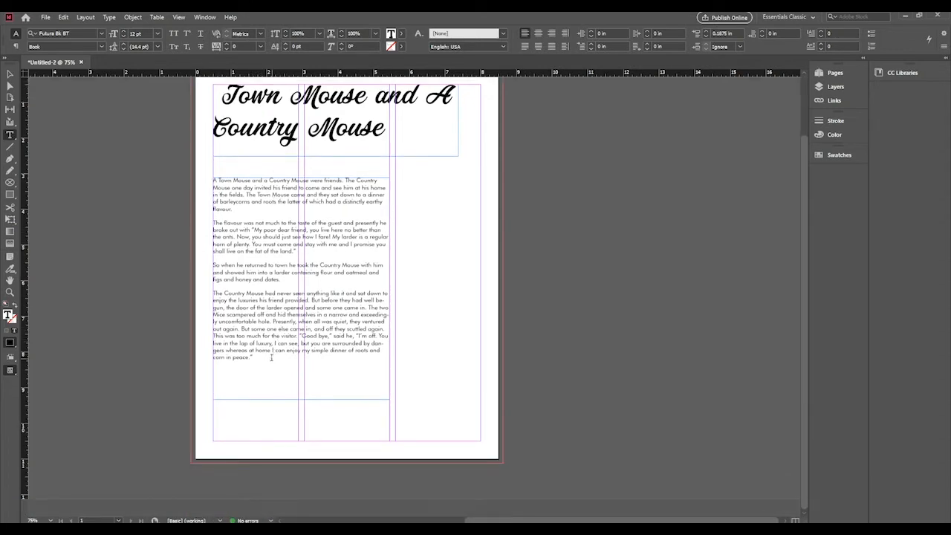
drag(272, 357, 197, 164)
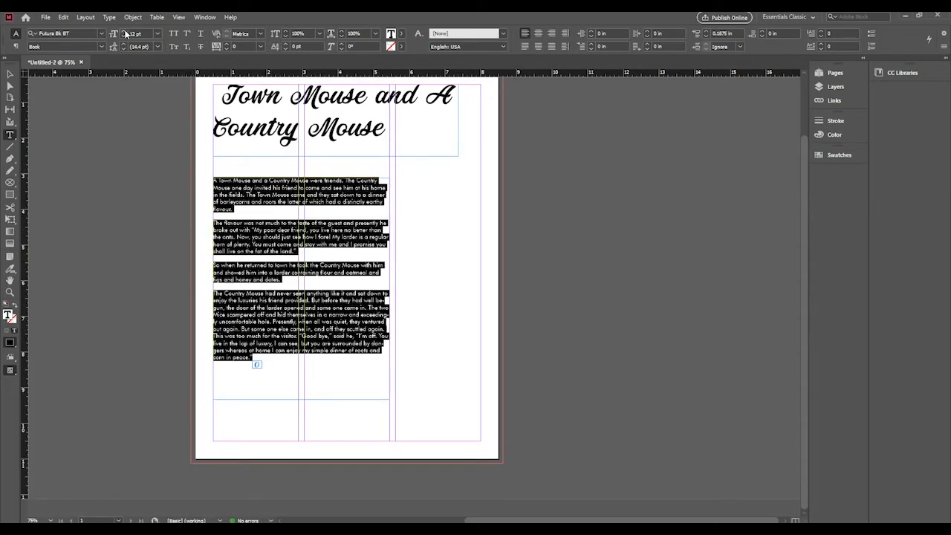
click(124, 31)
click(124, 32)
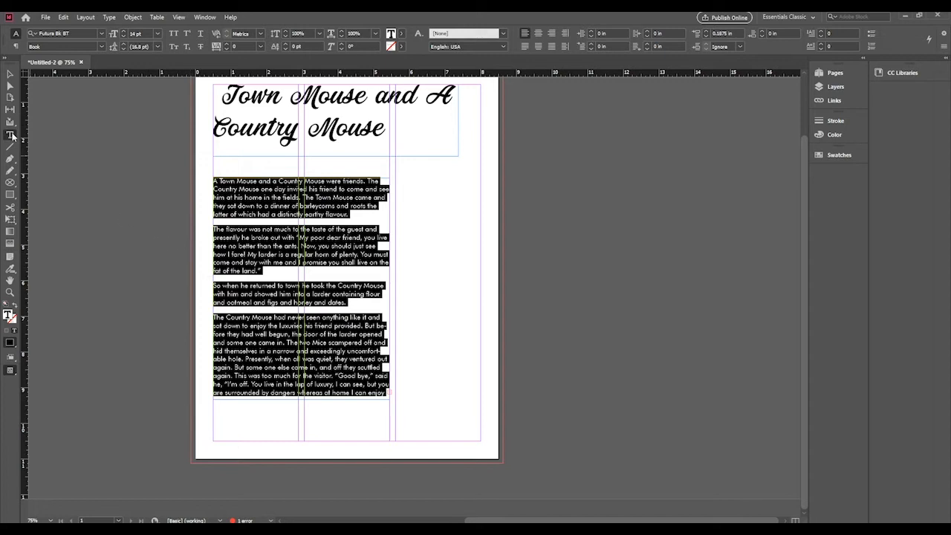
click(9, 74)
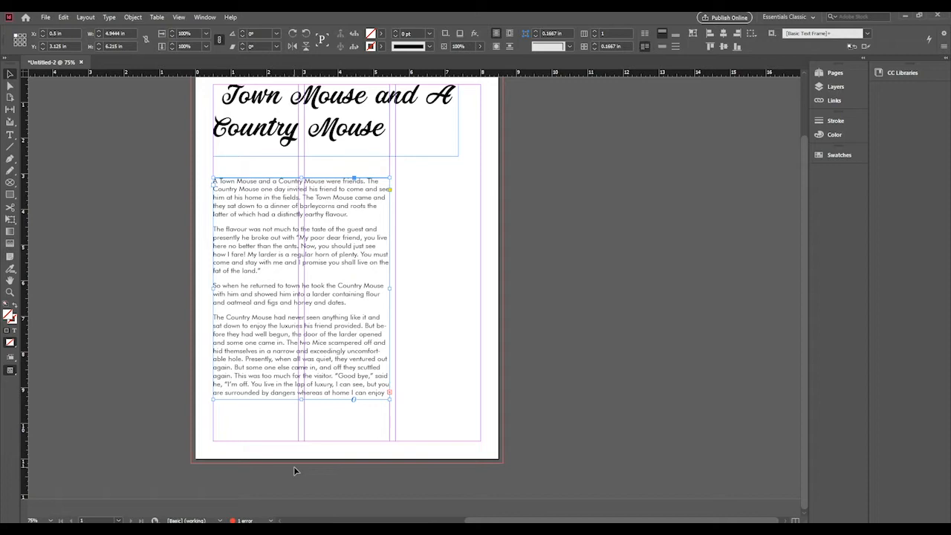
Examine the overset text error in Preflight and lengthen the story text frame to about 6.56 in high so all its text fits
click(271, 520)
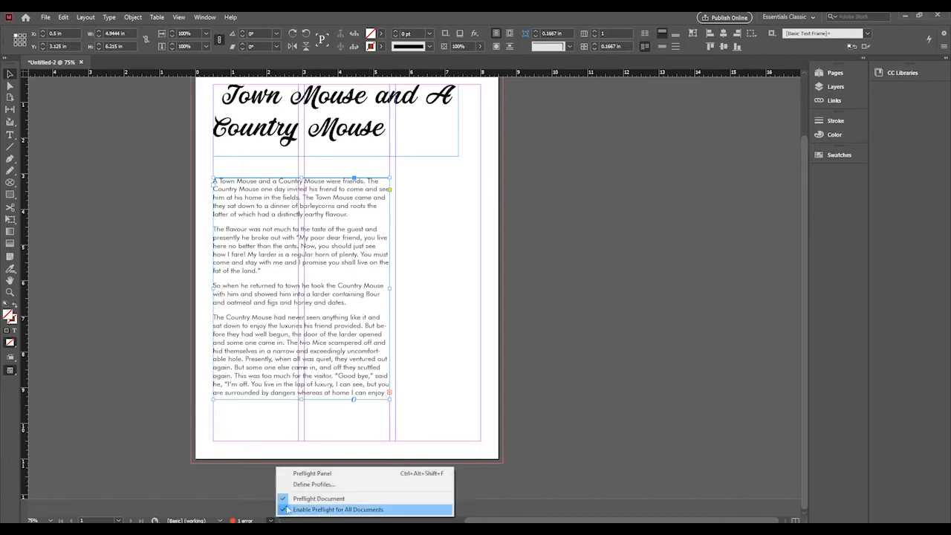
click(301, 476)
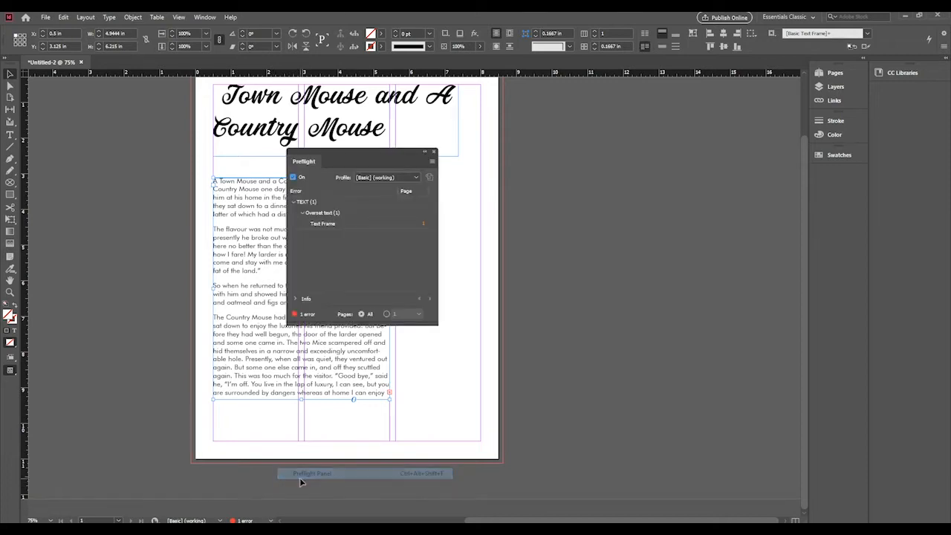
click(294, 202)
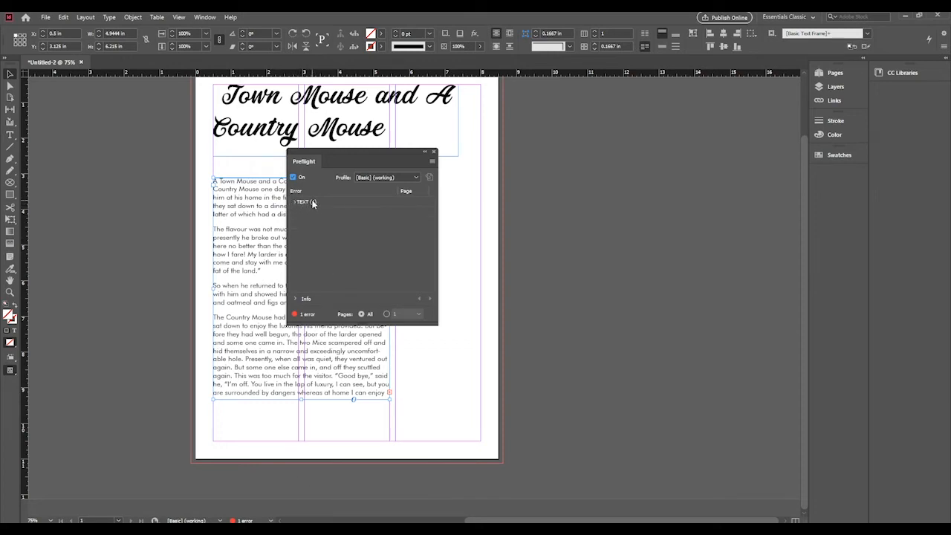
click(294, 202)
click(435, 154)
mouse_move(301, 400)
mouse_down()
mouse_move(302, 423)
mouse_move(301, 411)
mouse_up()
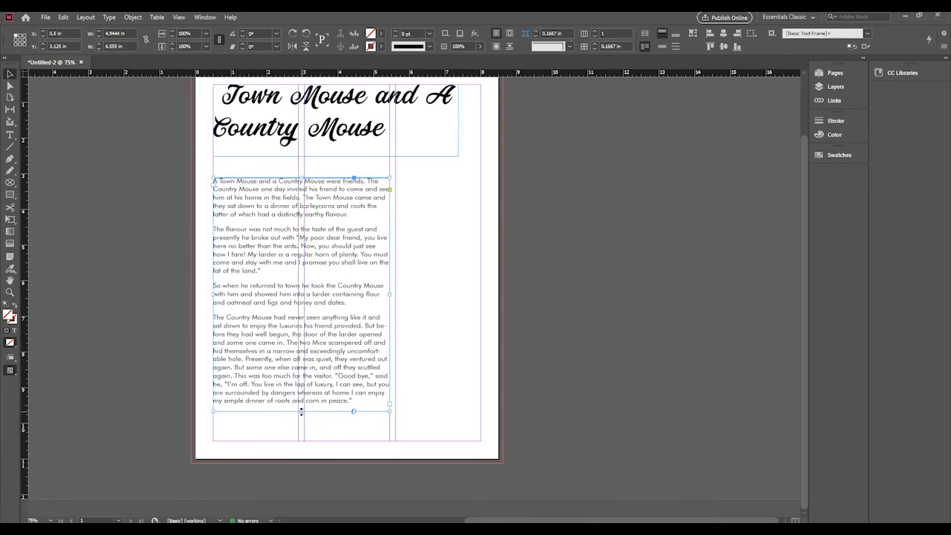
Try to shorten the story frame to about 5.22 in high and thread its overflow text into a new frame in the third column
drag(303, 411, 304, 361)
click(388, 357)
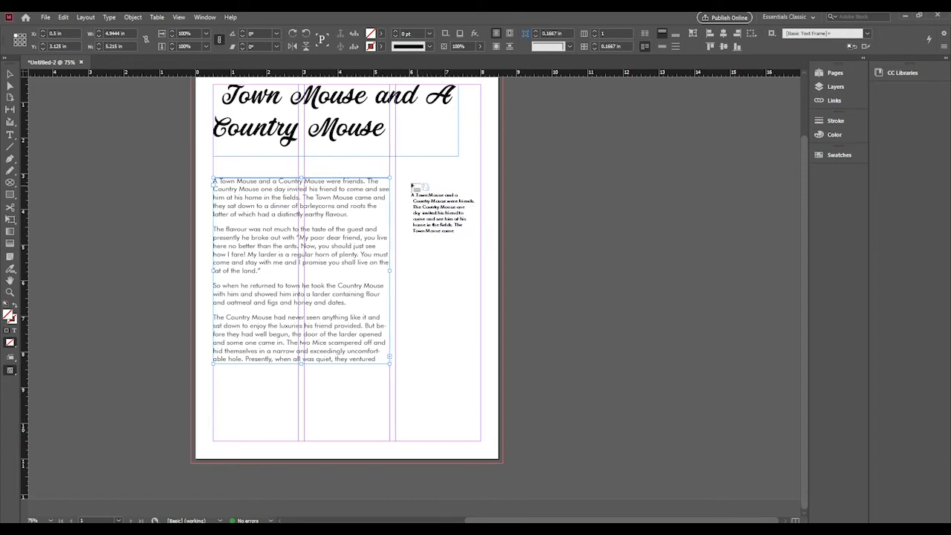
drag(395, 179, 480, 362)
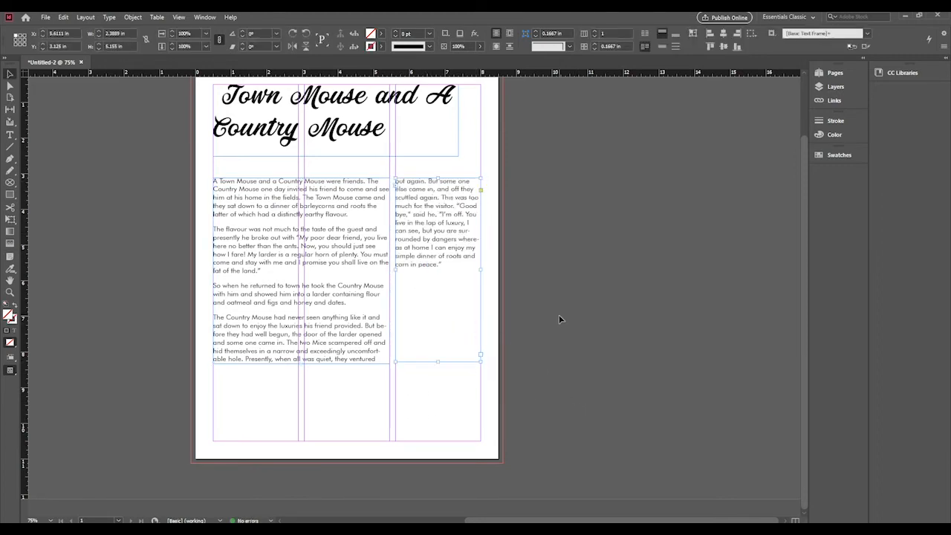
key(ctrl+z)
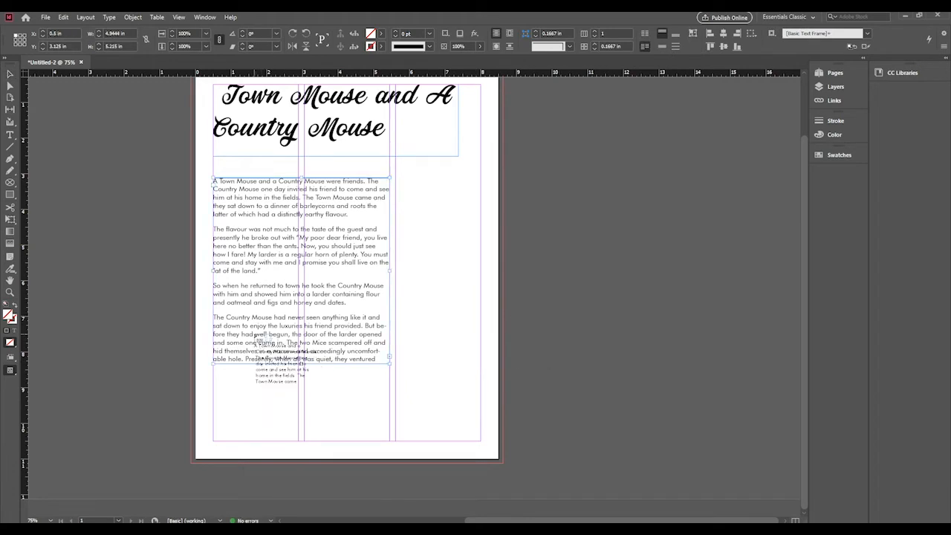
key(Escape)
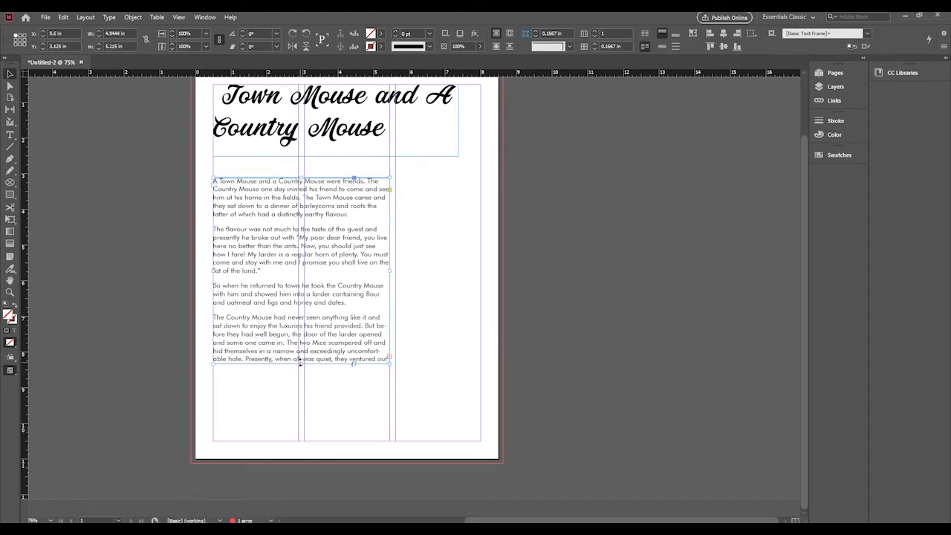
Lengthen the story text frame to about 6.94 in high and deselect it
drag(300, 363, 305, 427)
scroll(231, 357, up, 3)
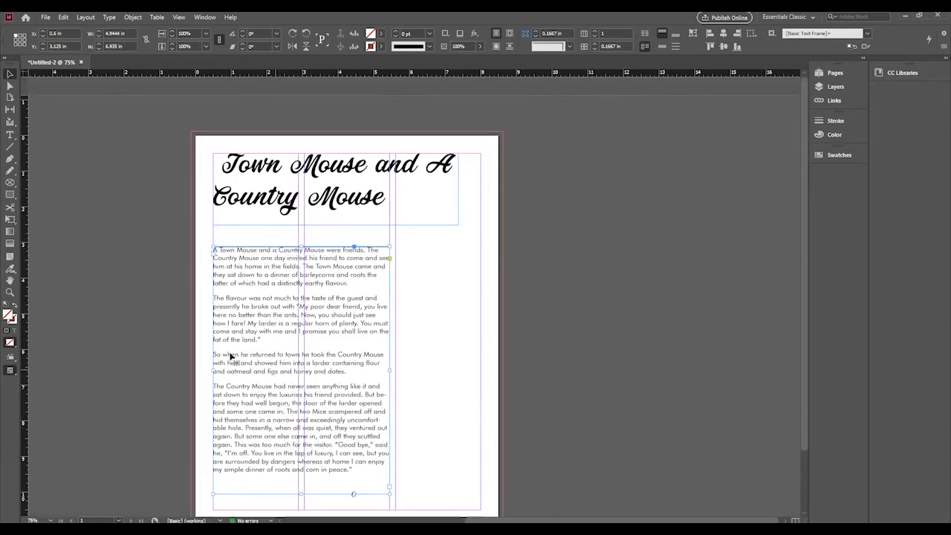
click(128, 251)
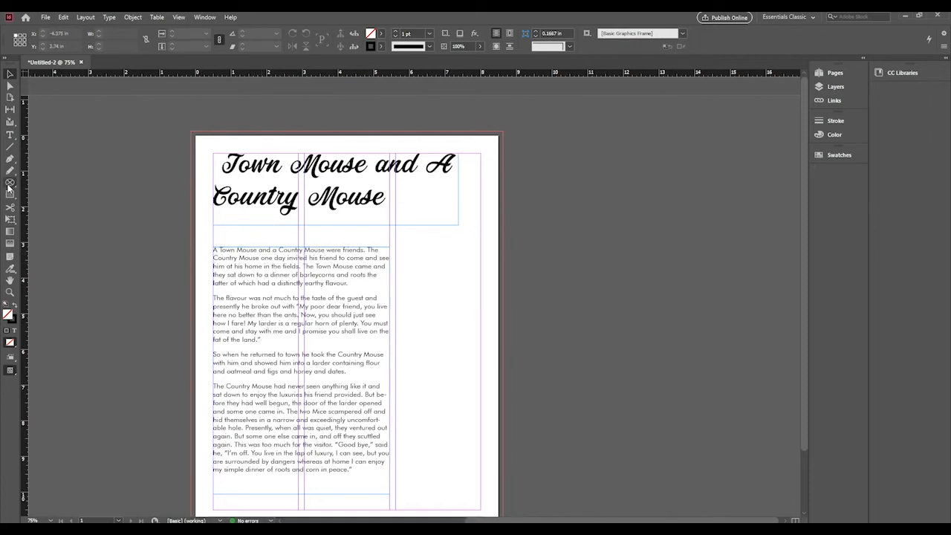
Try placing the two-mice photo from the Stock Images folder at the page's right margin in a rectangular frame cropped to about 4.13 in wide
click(46, 17)
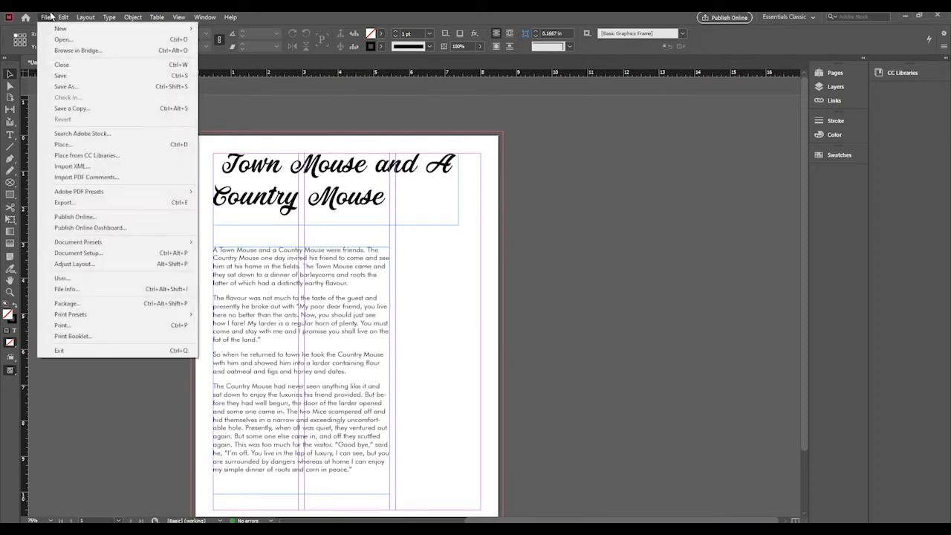
click(126, 145)
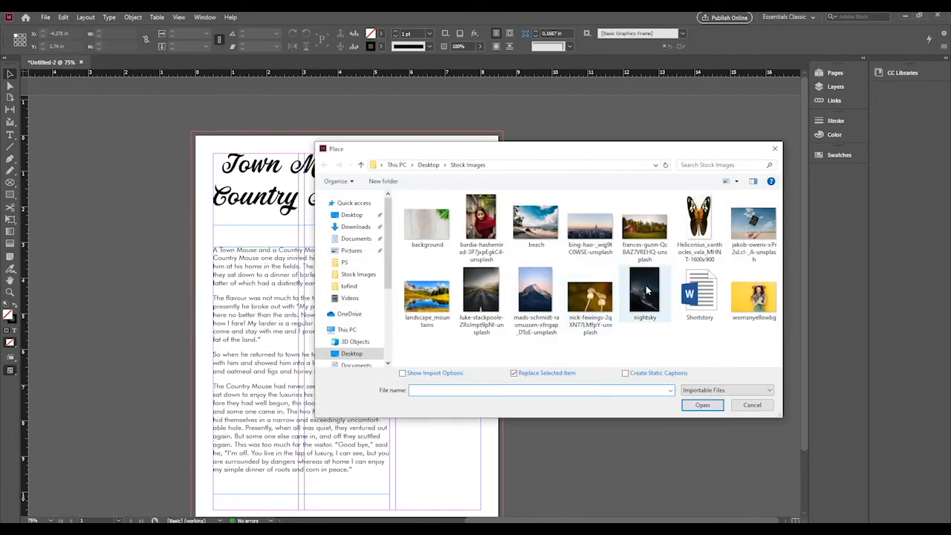
click(590, 297)
click(702, 405)
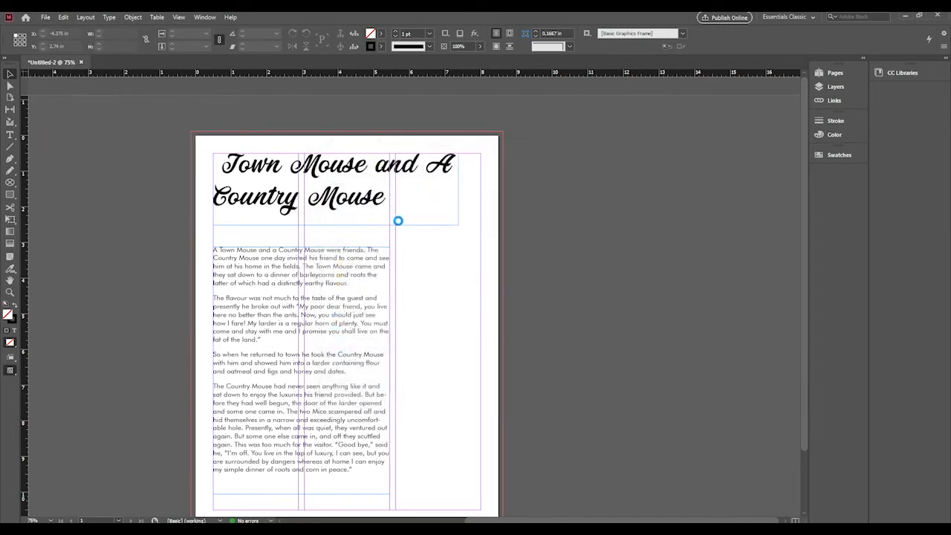
drag(468, 207, 261, 376)
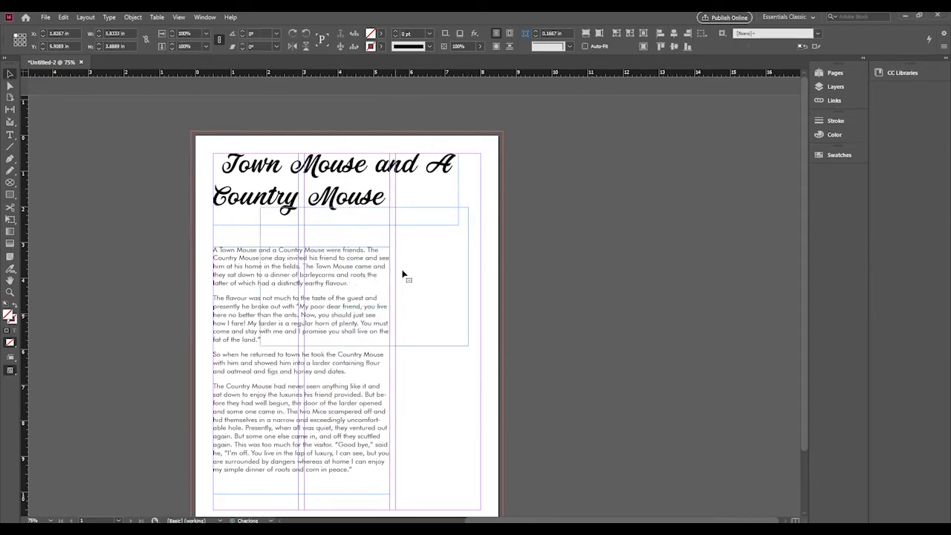
drag(375, 272, 386, 248)
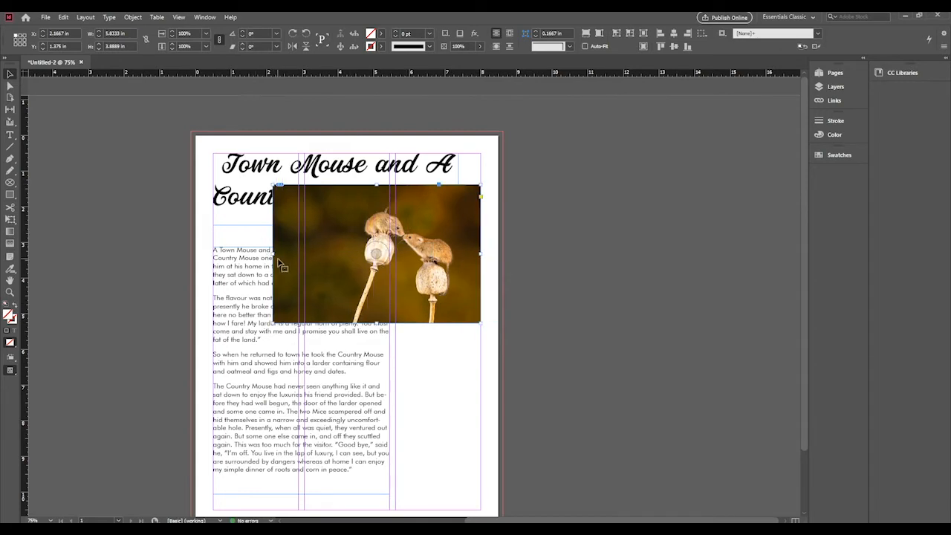
drag(334, 260, 335, 260)
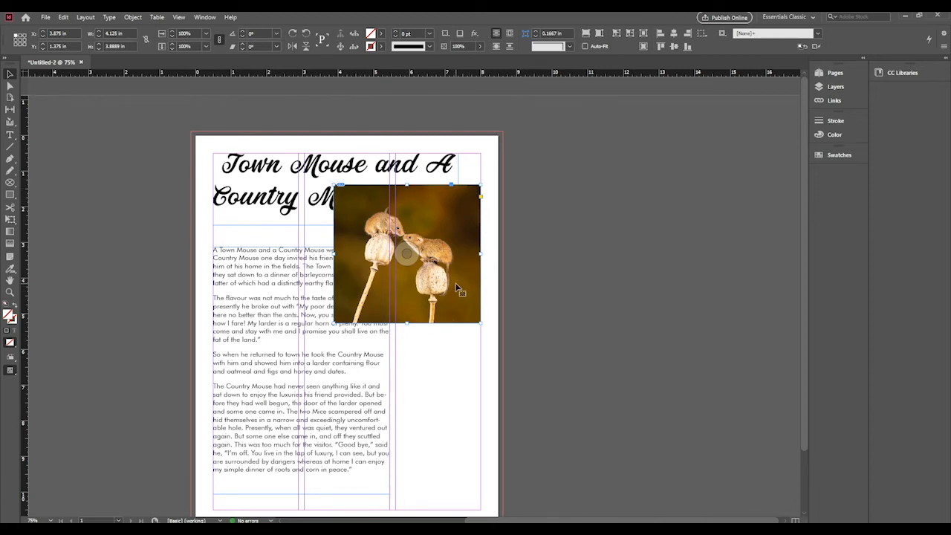
key(Delete)
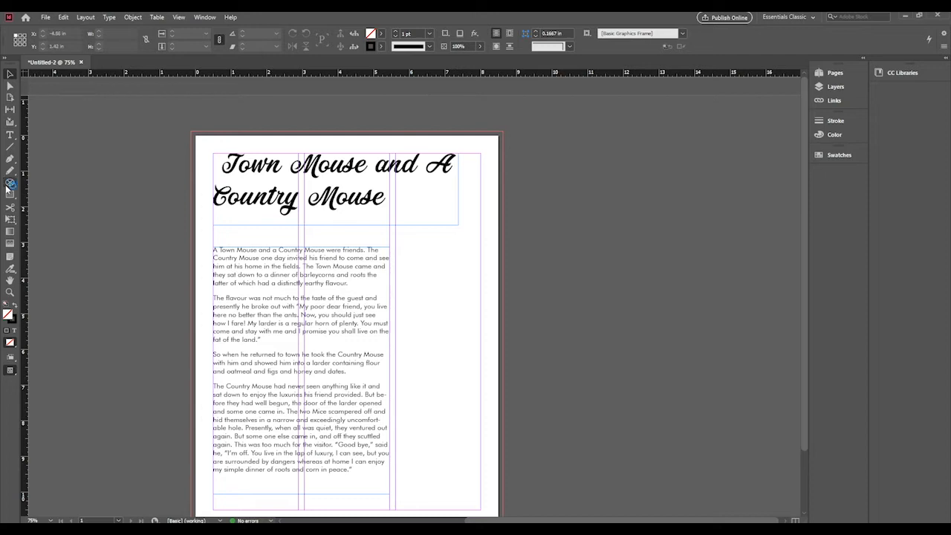
Draw a circular image frame about 4.83 in in diameter overlapping the title and story text with the Ellipse Frame tool
click(8, 186)
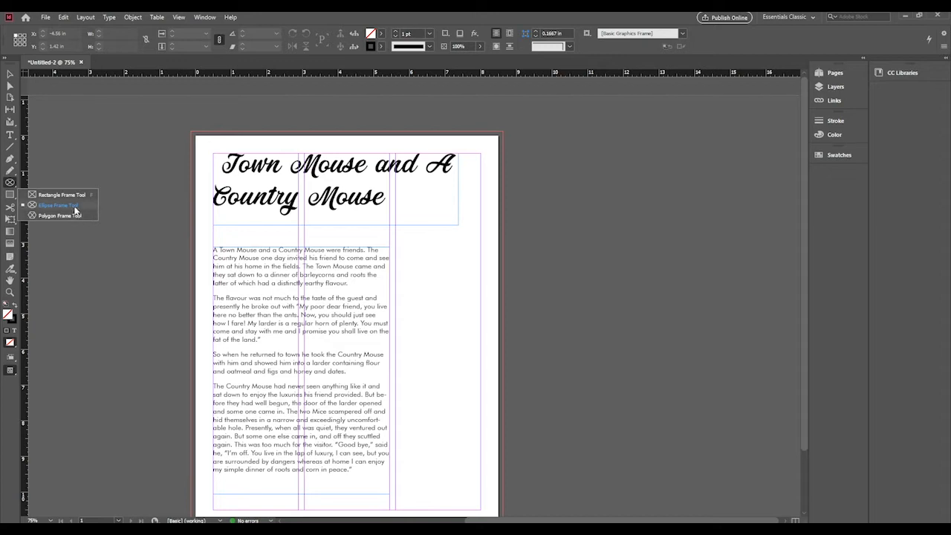
click(462, 192)
drag(468, 190, 295, 361)
key(slash)
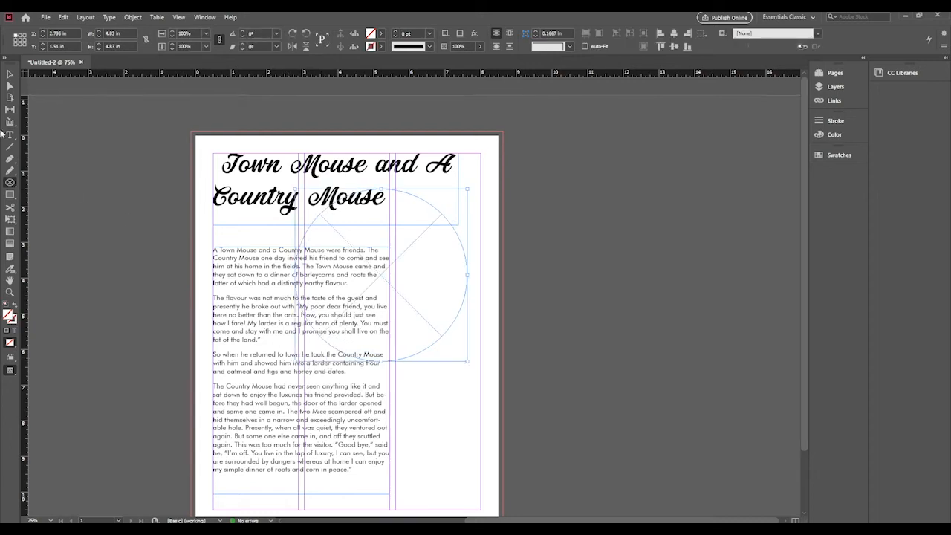
Move the circular frame toward the page's right edge and shrink it to about 4.47 in in diameter, flush with the right margin
click(9, 74)
drag(380, 275, 398, 287)
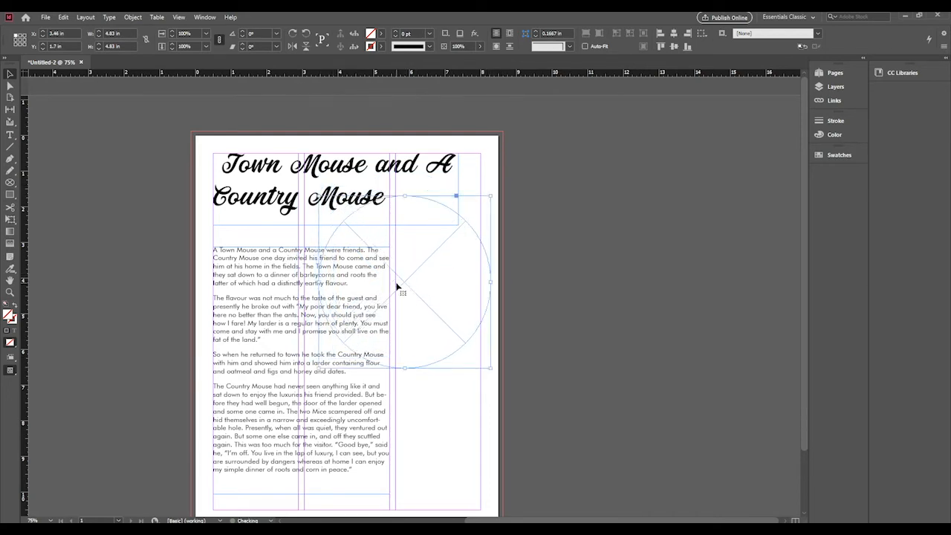
drag(490, 196, 481, 208)
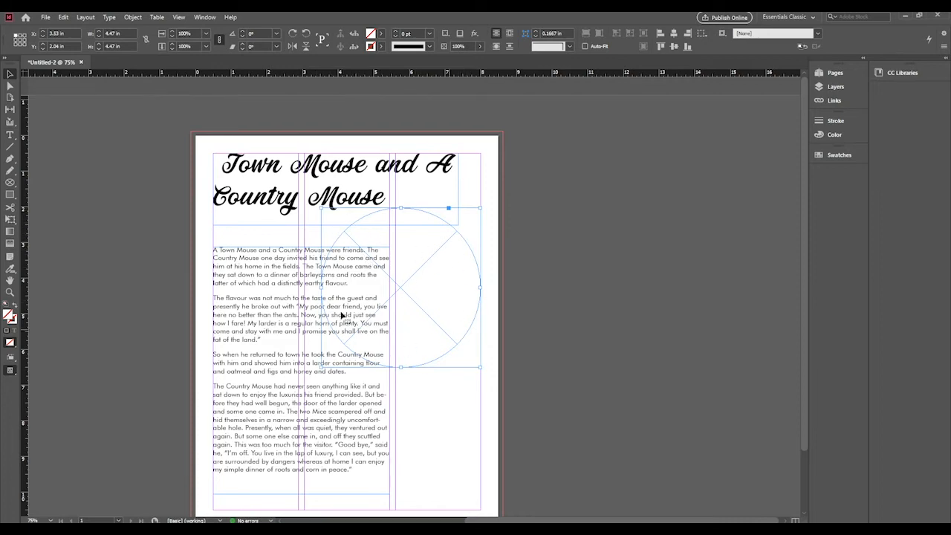
Place the two-mice photo from the Stock Images folder into the circular frame and fill the frame proportionally
click(46, 16)
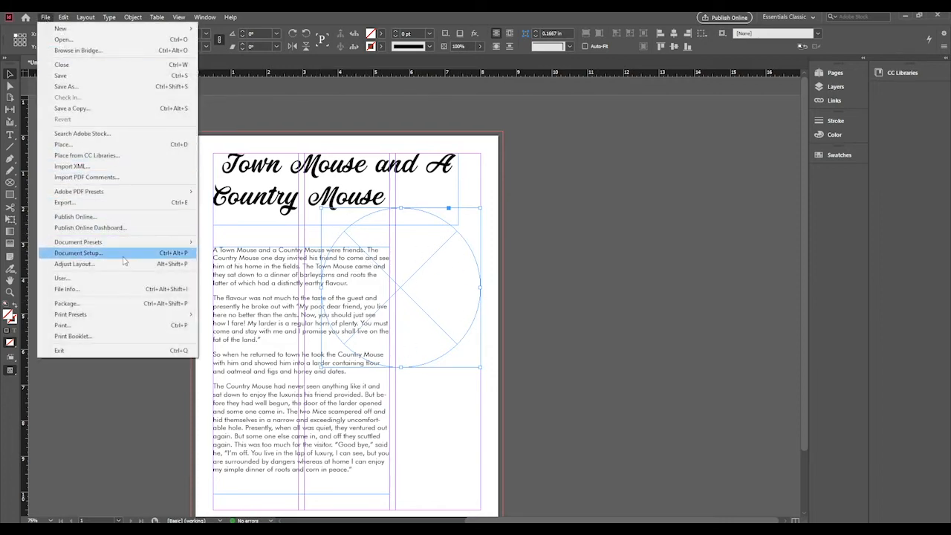
click(116, 144)
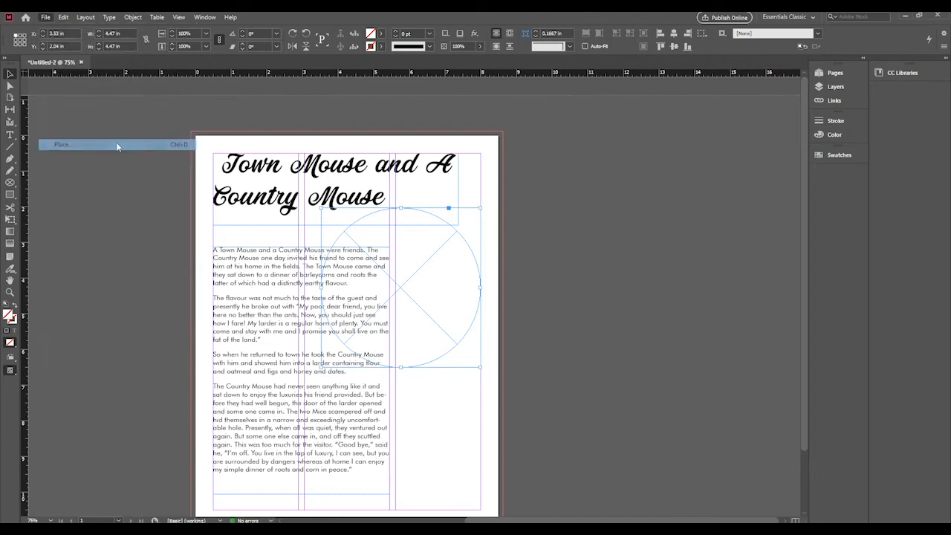
click(590, 296)
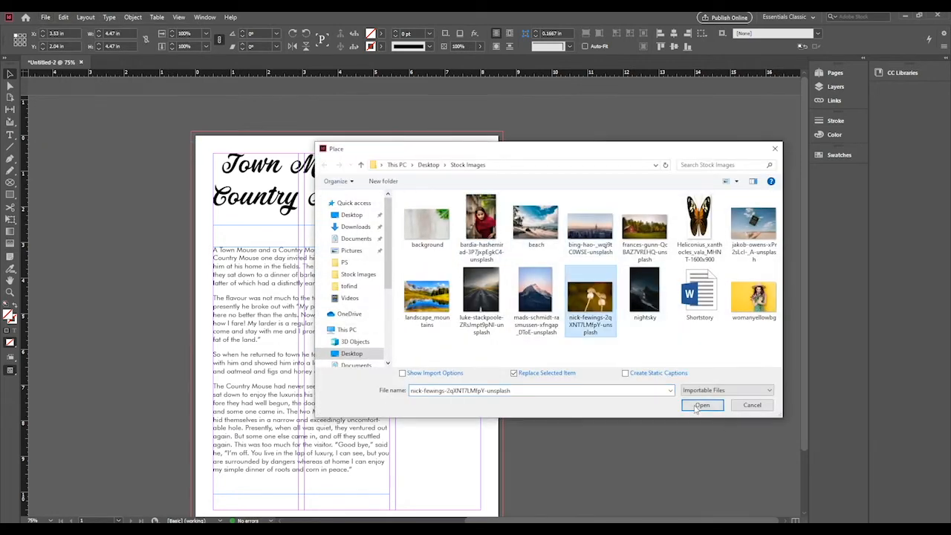
click(702, 405)
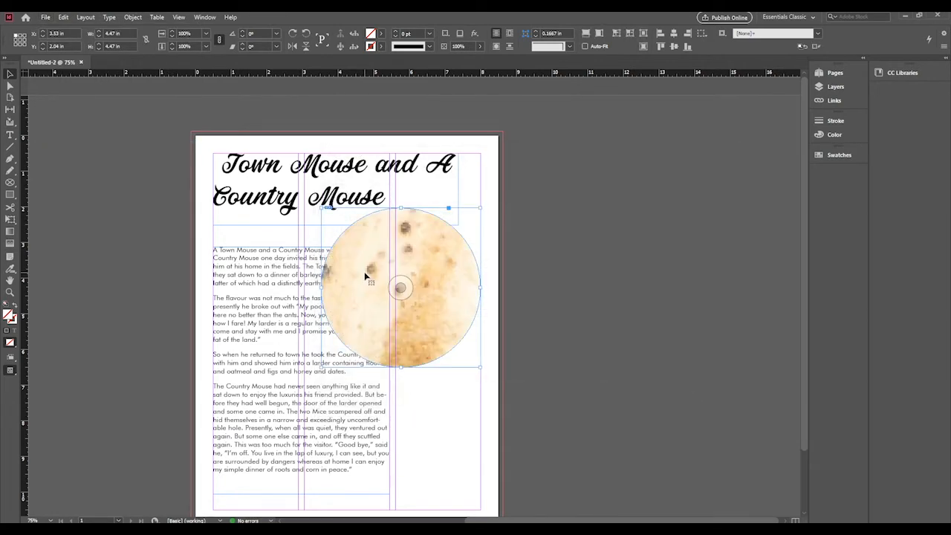
right_click(417, 244)
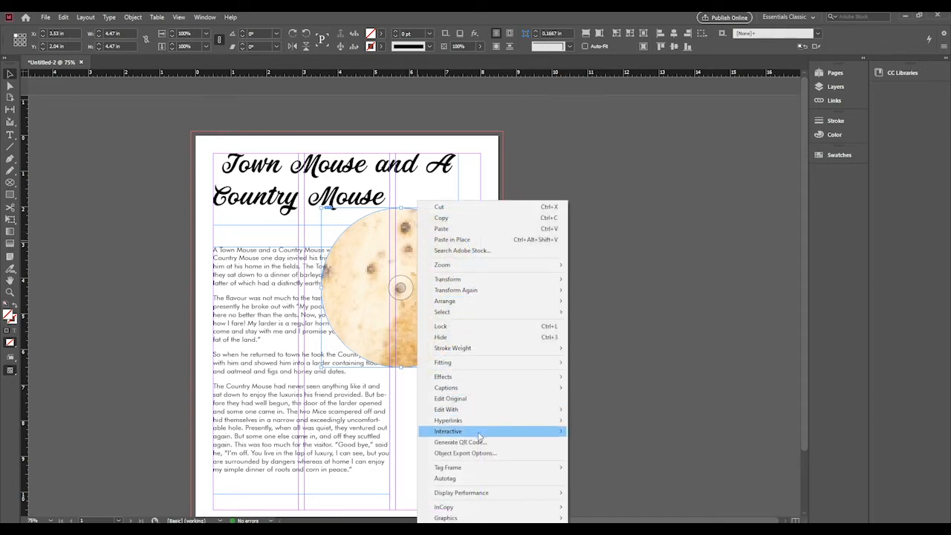
mouse_move(521, 363)
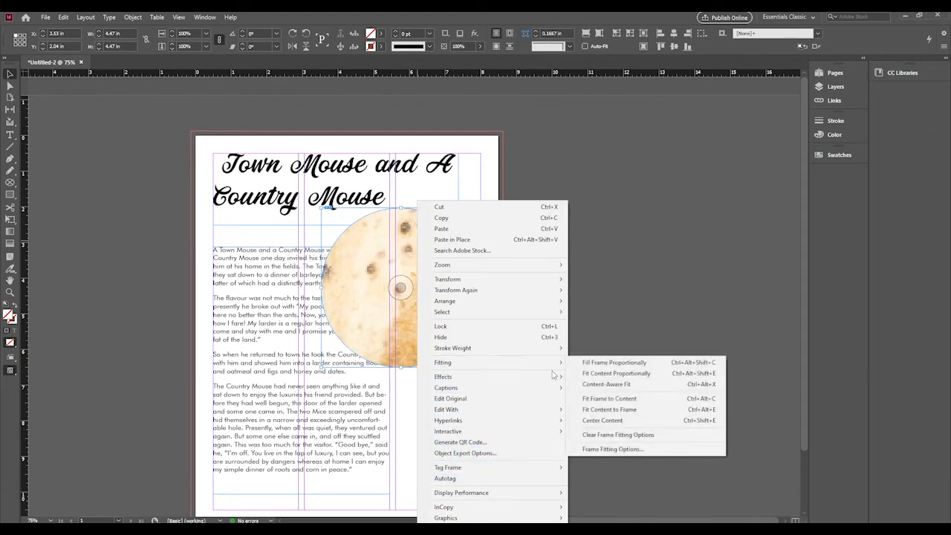
click(611, 364)
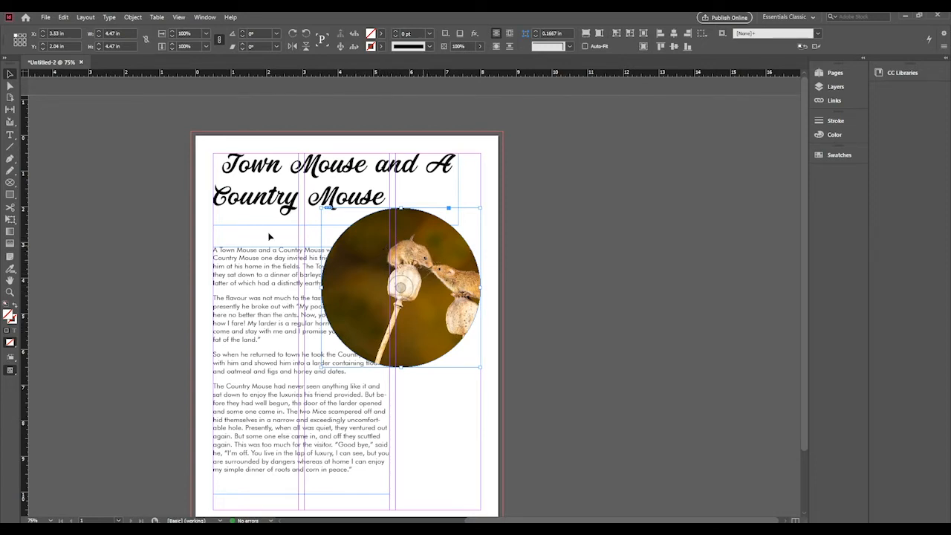
Shift the photo left inside the circular frame so both mice are fully in view, then deselect it
click(402, 288)
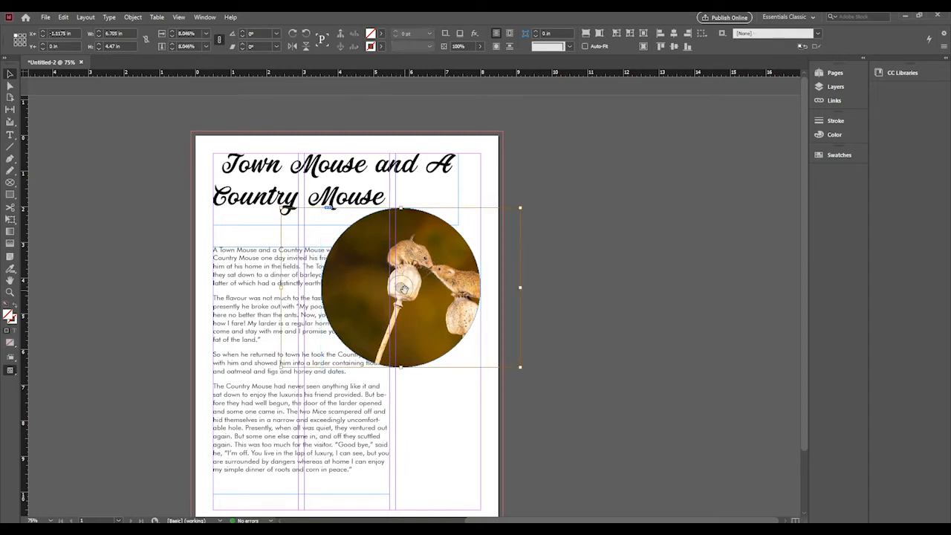
drag(400, 294, 378, 289)
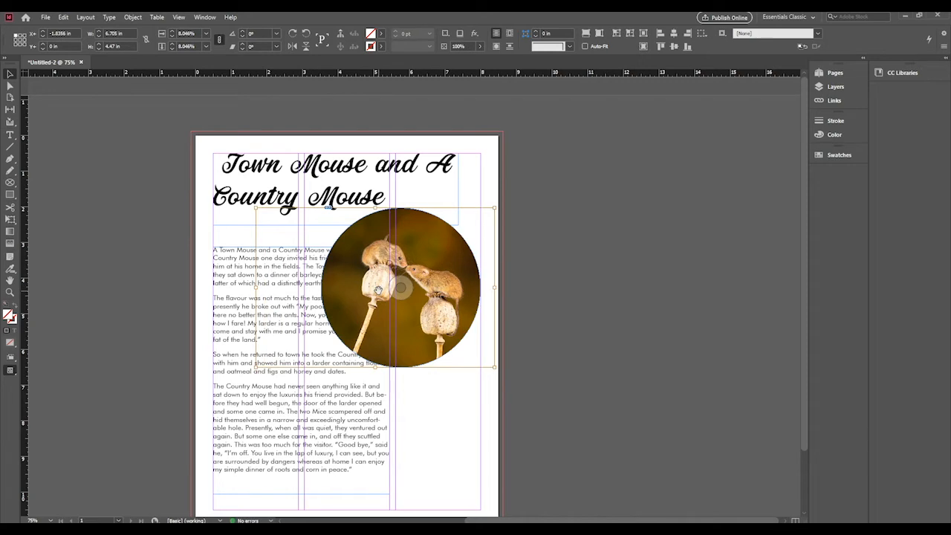
click(648, 224)
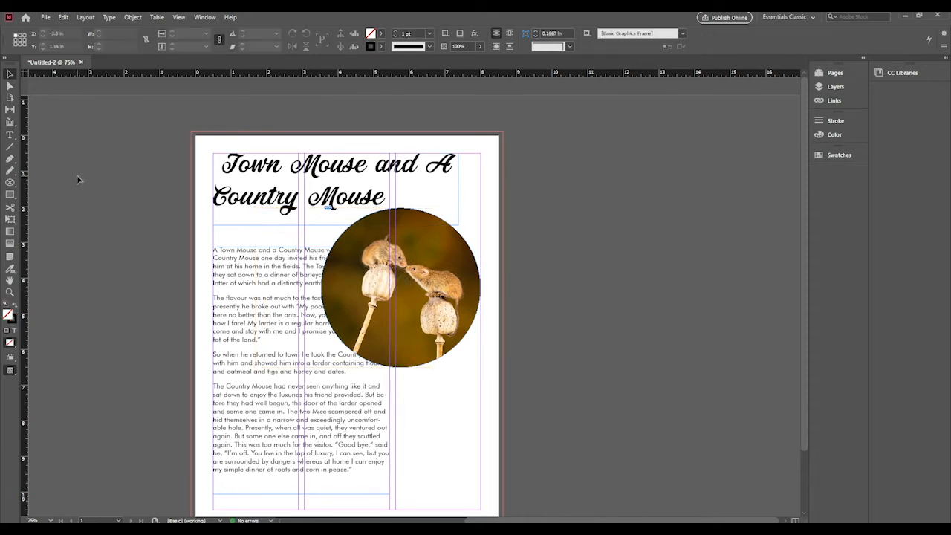
Check the story page in Preview mode without guides or frame edges and return to Normal view
scroll(201, 231, down, 2)
scroll(223, 241, up, 2)
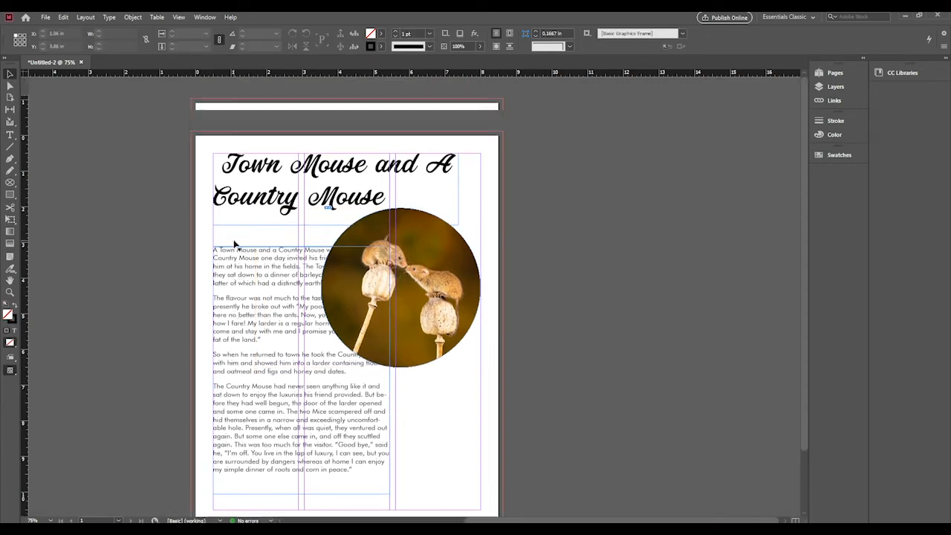
click(11, 371)
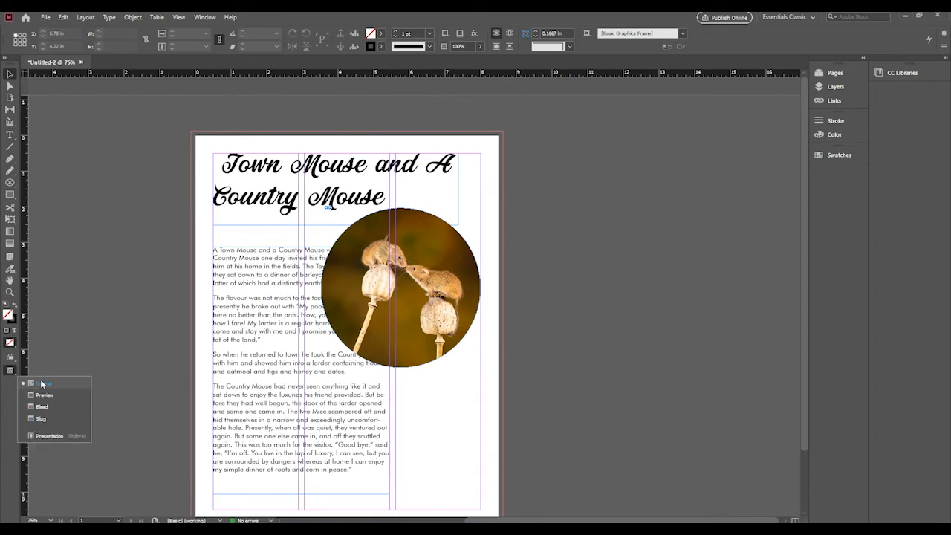
click(43, 395)
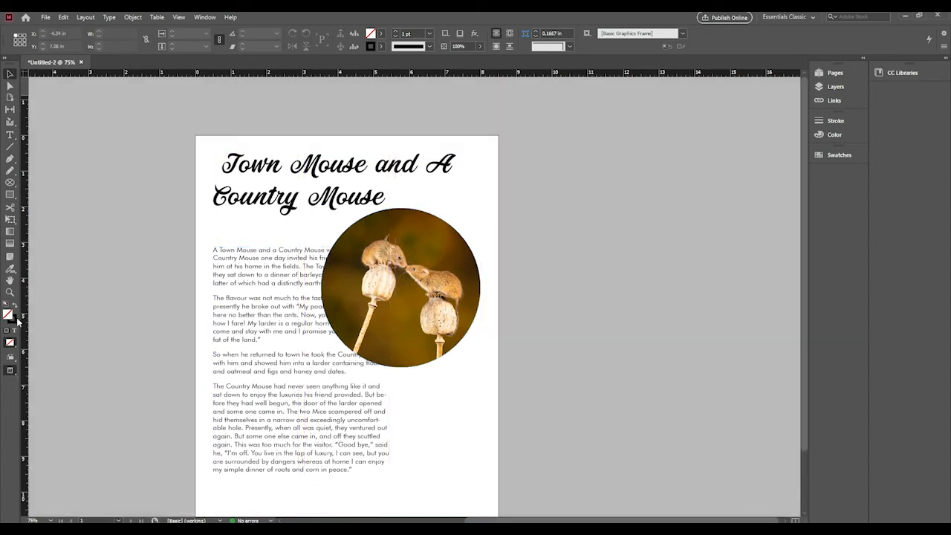
click(11, 372)
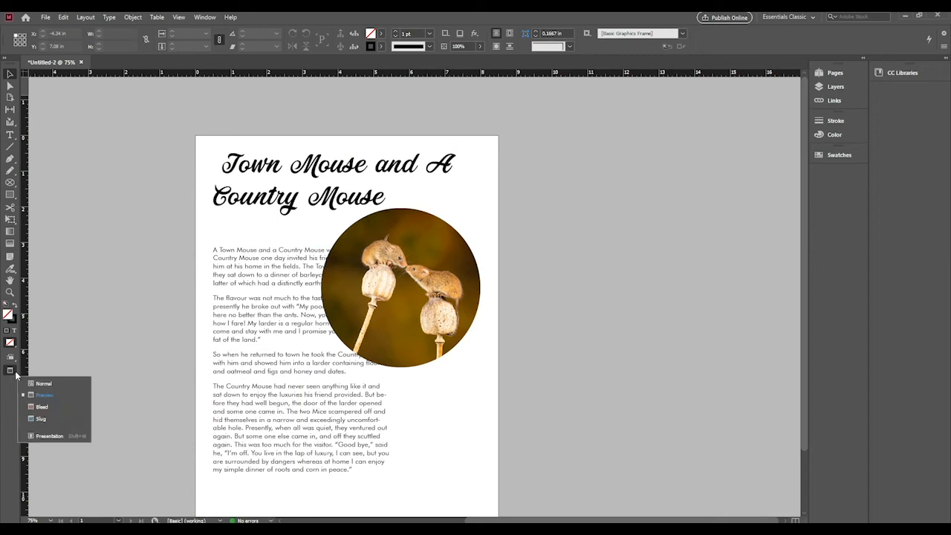
click(43, 383)
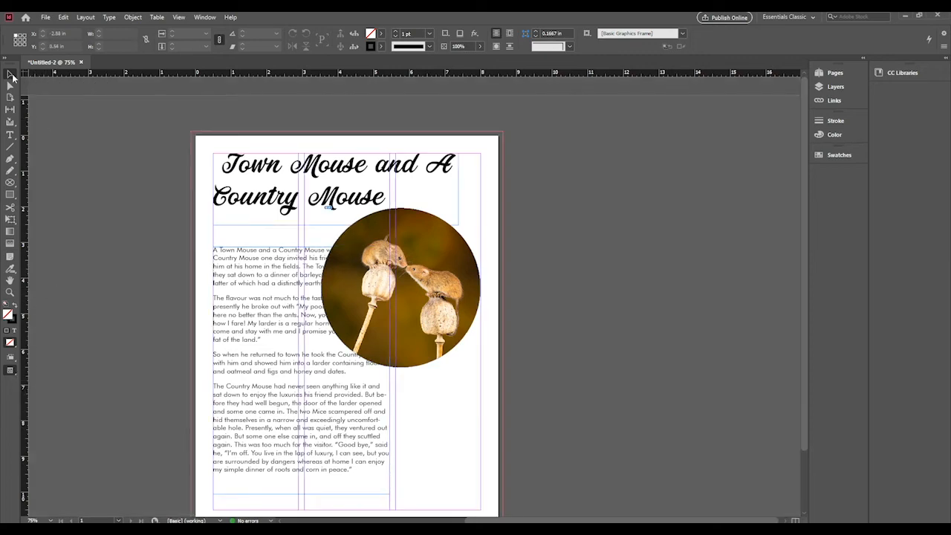
Open the Text Wrap settings for the circular mouse photo and wrap the surrounding text around the object shape
click(439, 277)
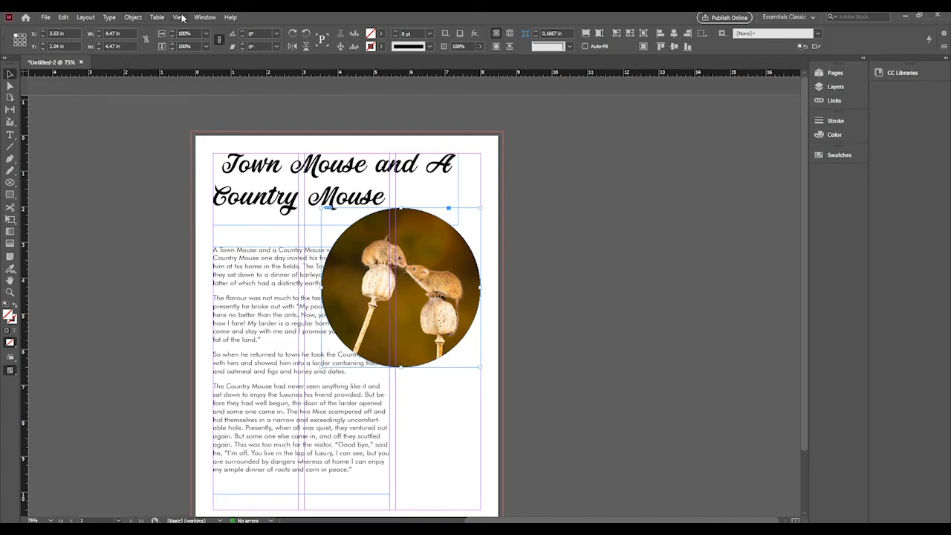
click(205, 17)
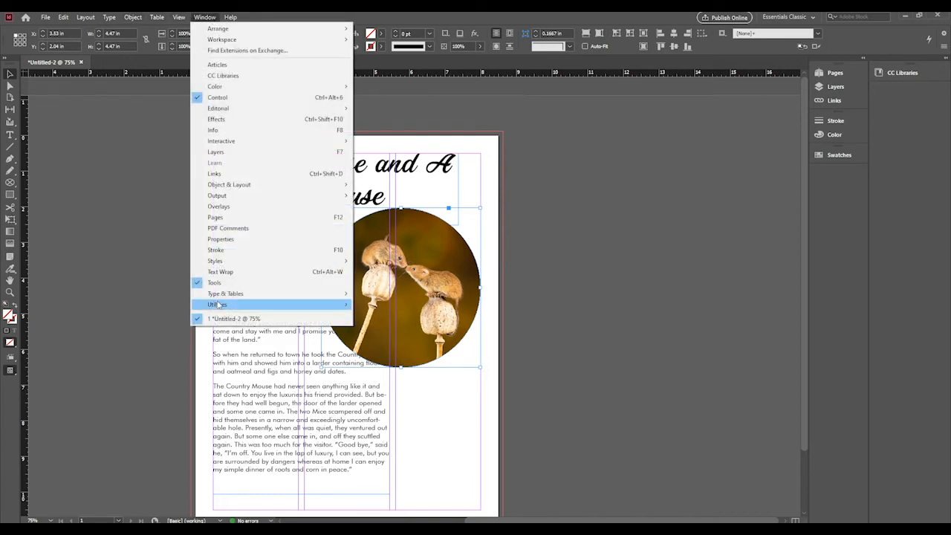
click(220, 272)
drag(501, 136, 592, 157)
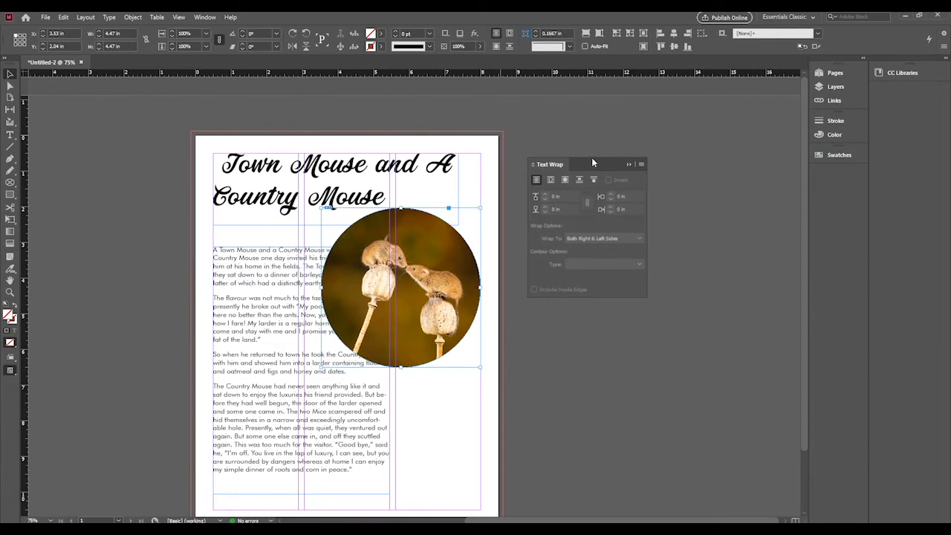
click(551, 180)
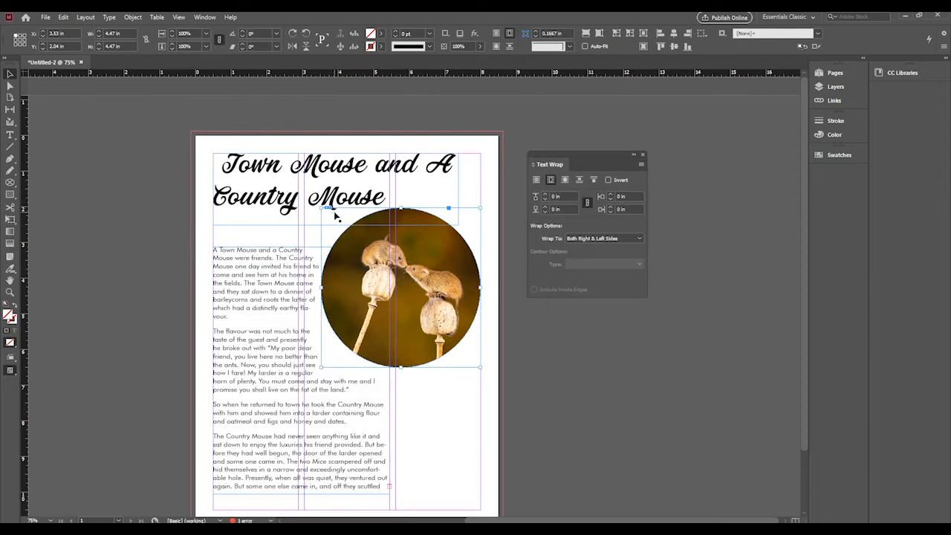
click(564, 180)
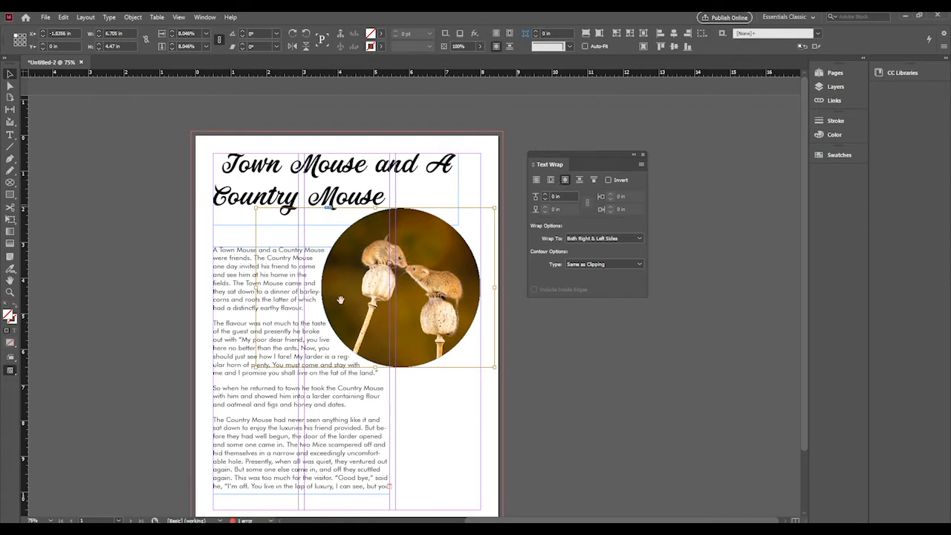
Set the mouse photo's text wrap offset to 0.1875 in and deselect the photo
click(546, 197)
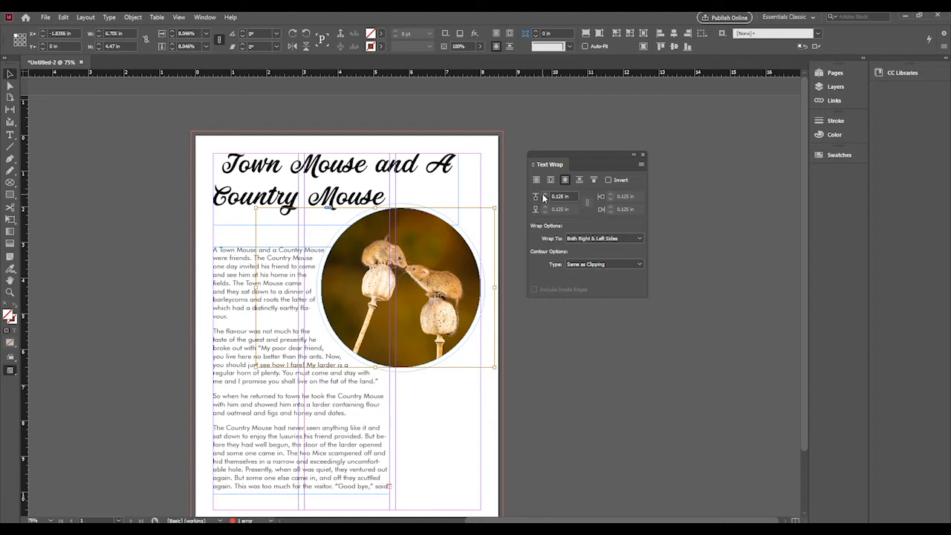
click(10, 73)
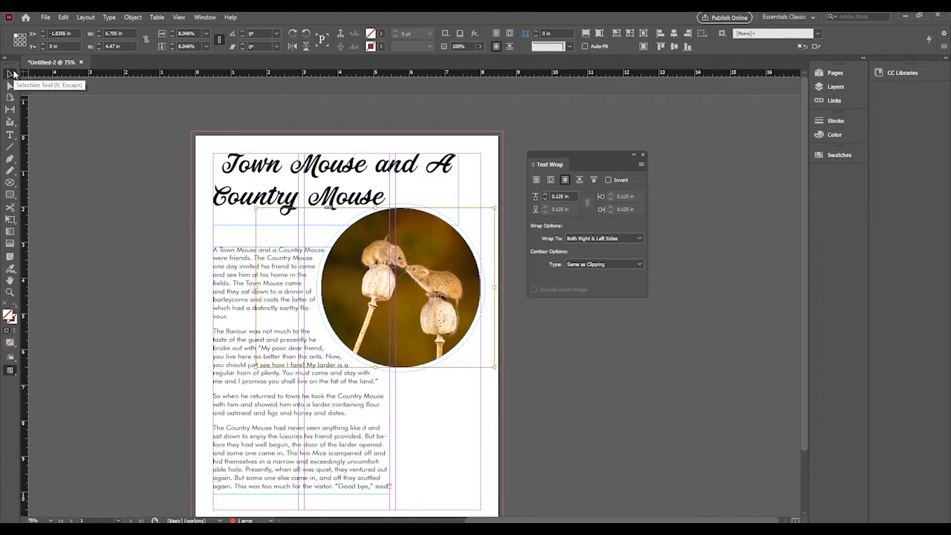
click(545, 196)
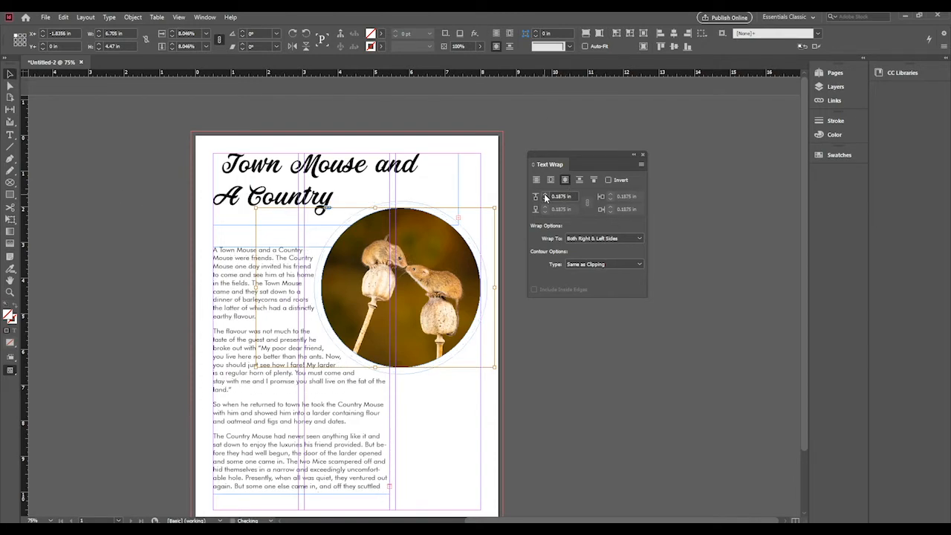
click(153, 188)
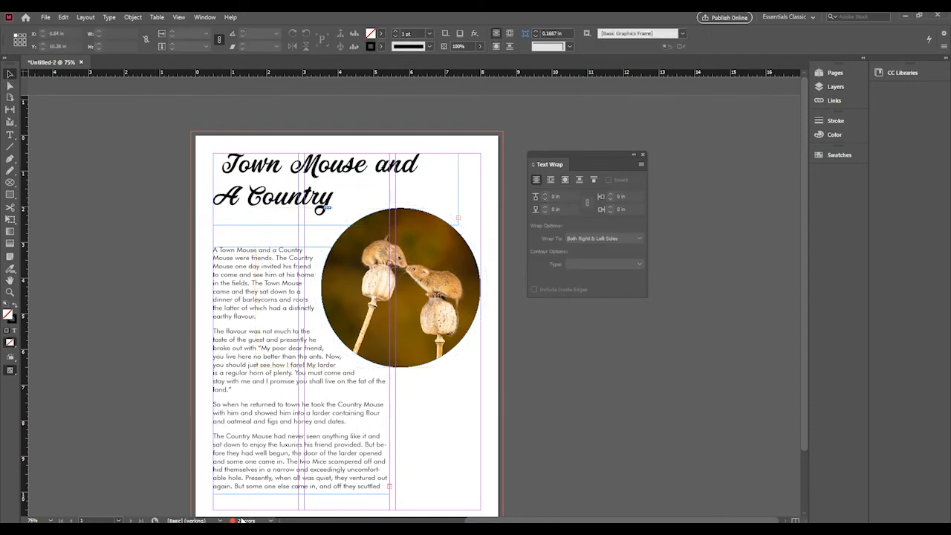
Extend the title frame downward to a height of about 2.625 in so the whole title fits above the story text
scroll(275, 204, down, 2)
scroll(324, 160, up, 1)
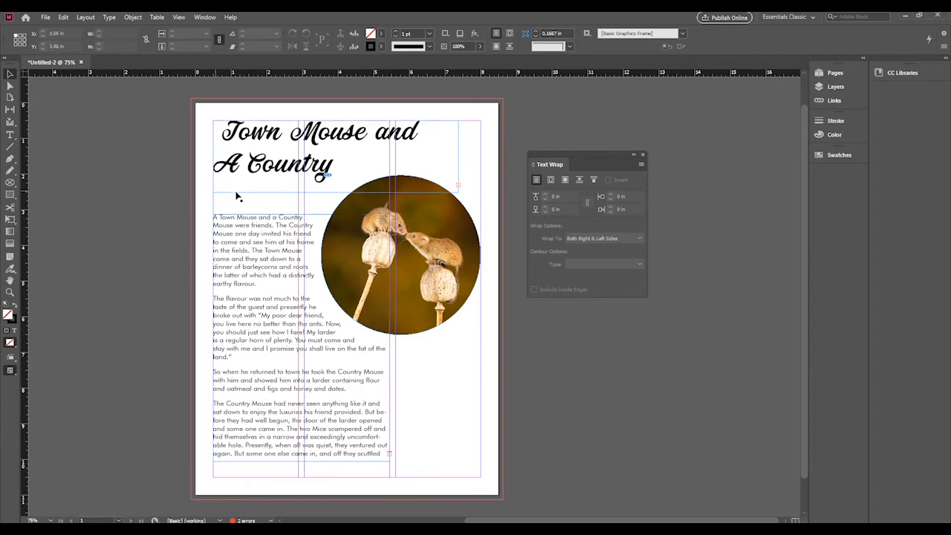
click(265, 195)
drag(337, 192, 337, 214)
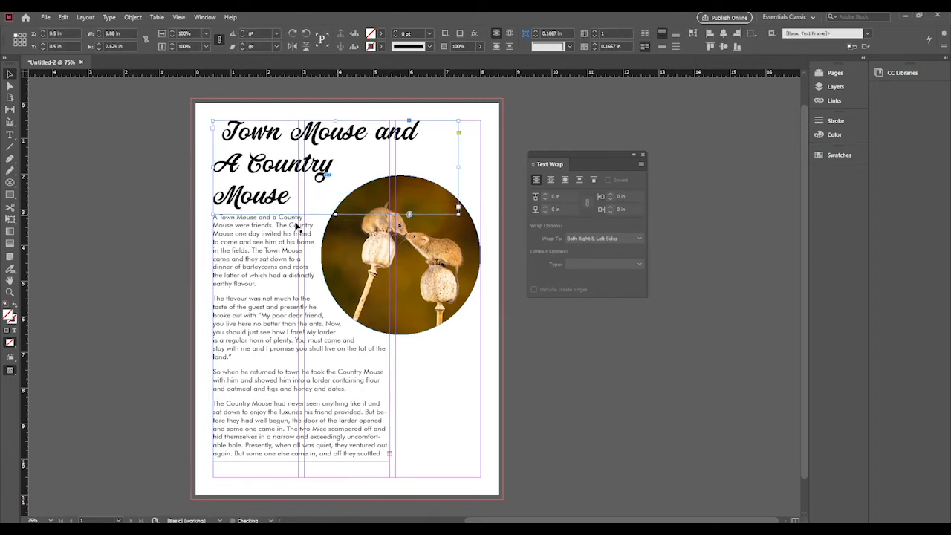
Extend the story text frame down to the bottom page margin, about 7.375 in tall
click(303, 456)
drag(302, 459, 302, 491)
scroll(302, 490, down, 1)
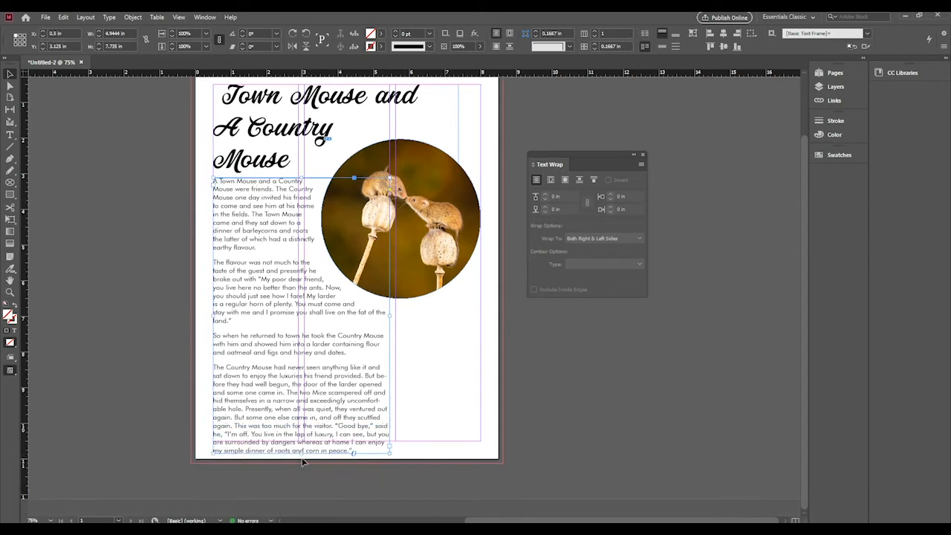
drag(303, 456, 305, 439)
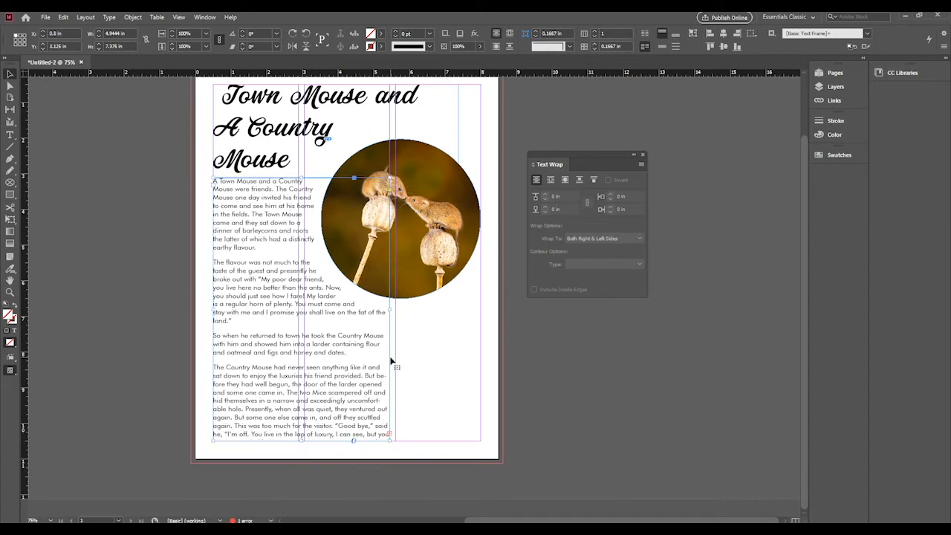
Set all the story text to 13 pt and deselect the frame
double_click(236, 248)
key(ctrl+a)
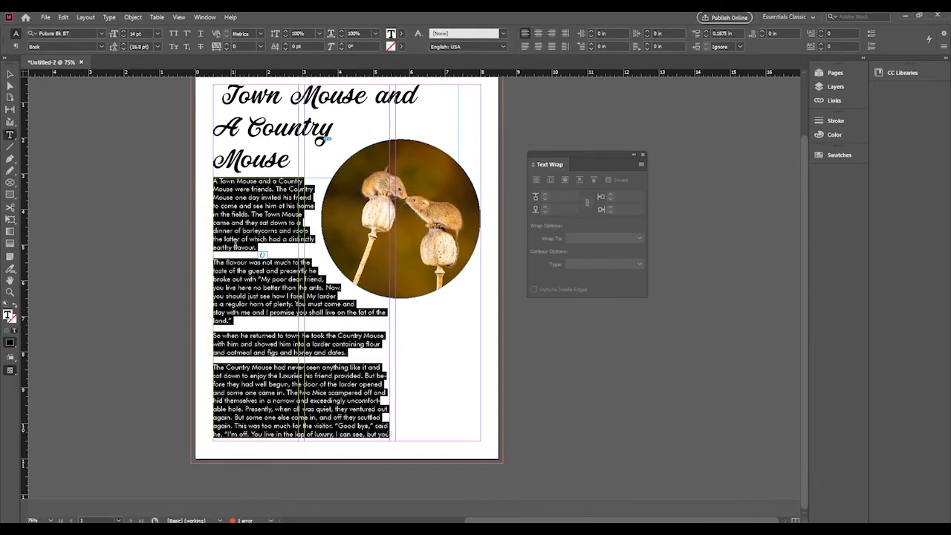
click(122, 37)
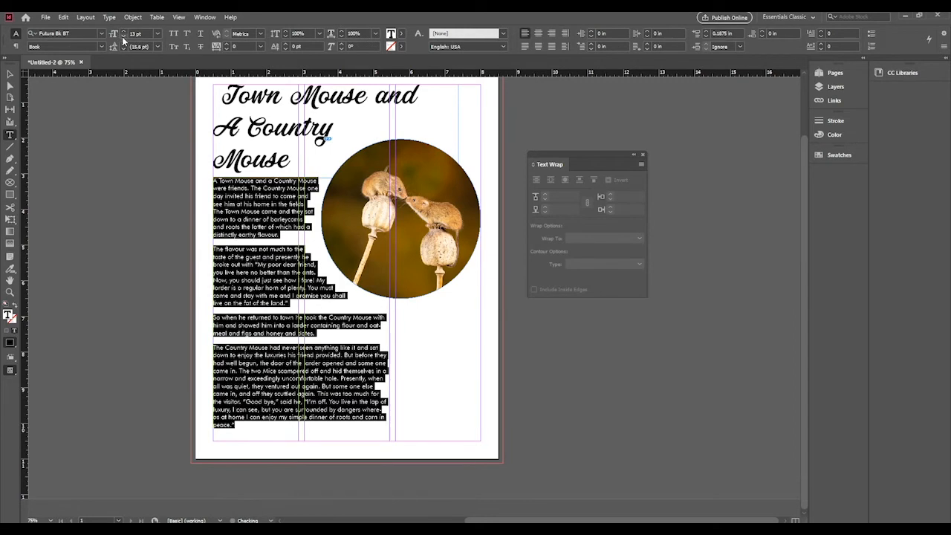
click(13, 72)
click(171, 196)
Inspect the wrapped text and full page in Preview mode and return to Normal view
scroll(204, 258, up, 2)
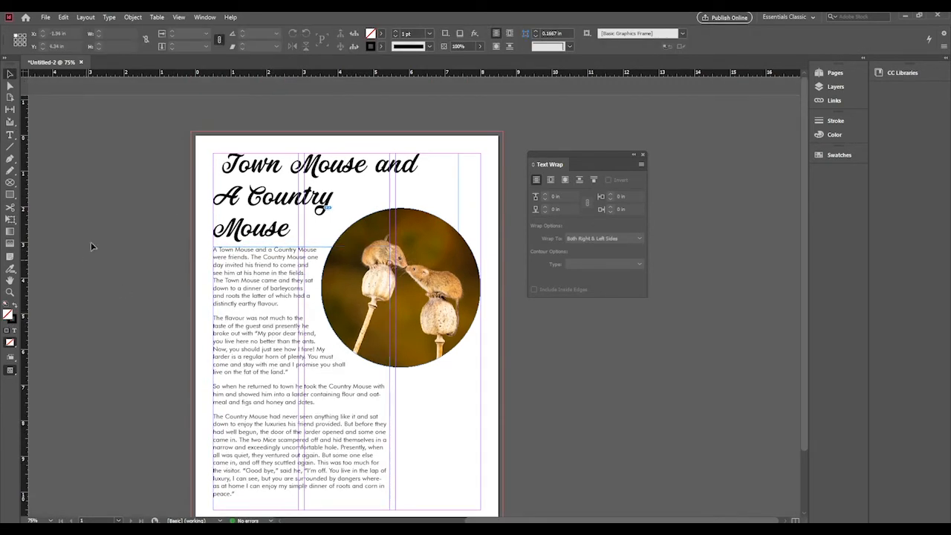
click(10, 370)
click(45, 395)
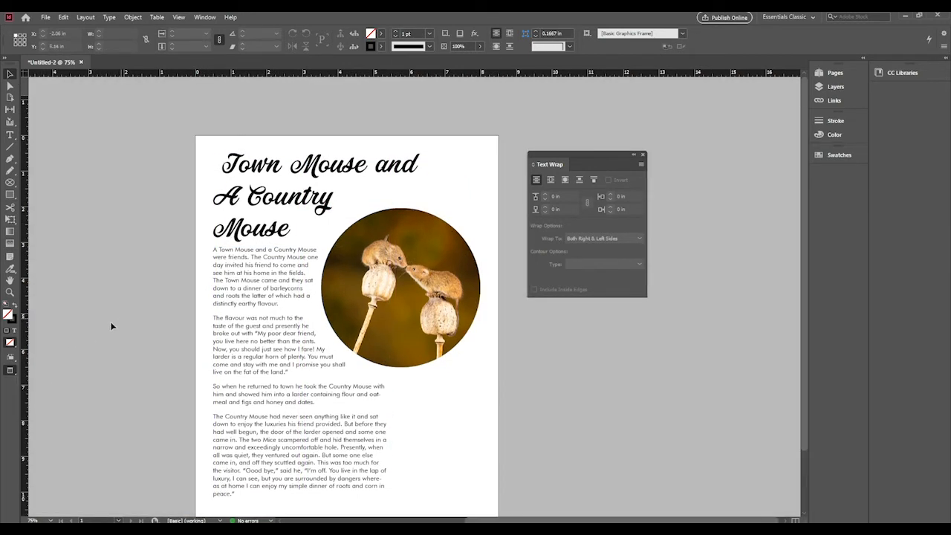
scroll(83, 322, down, 2)
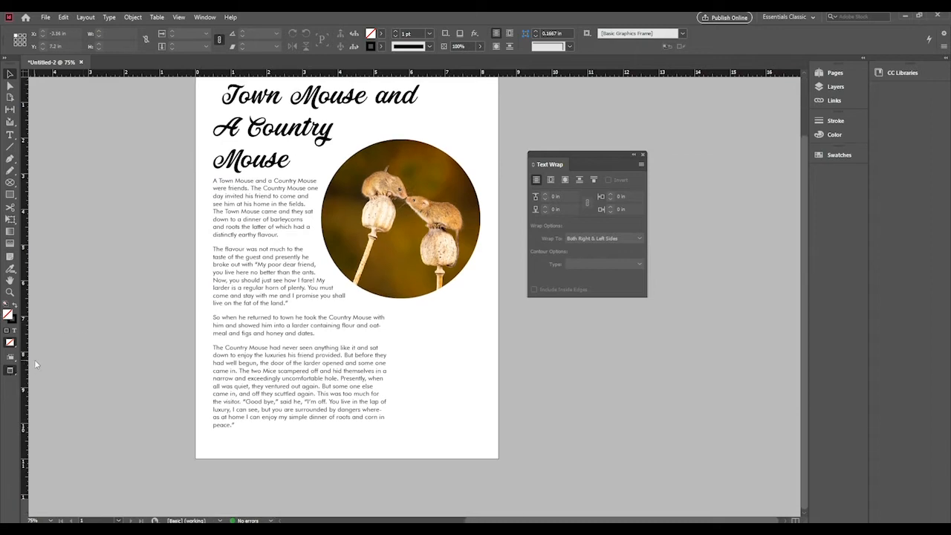
click(10, 371)
click(34, 381)
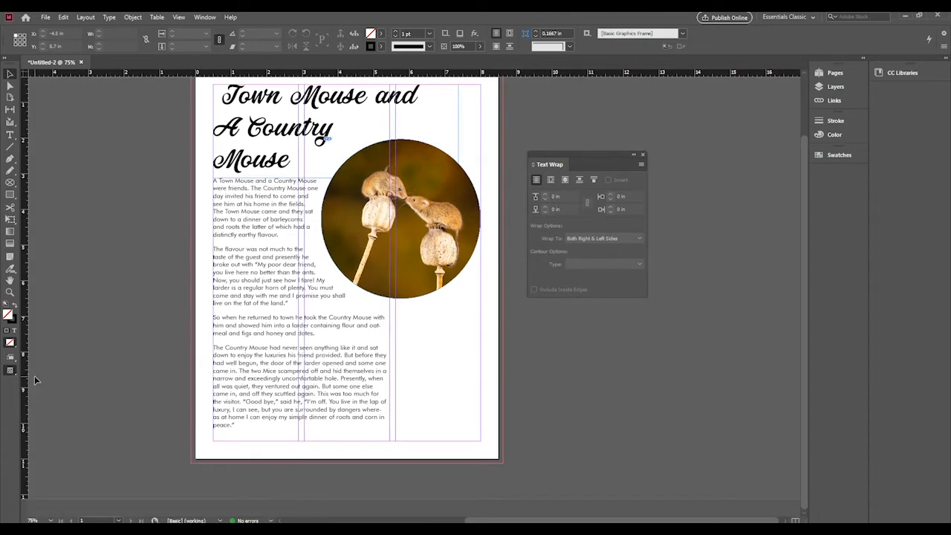
scroll(42, 348, up, 2)
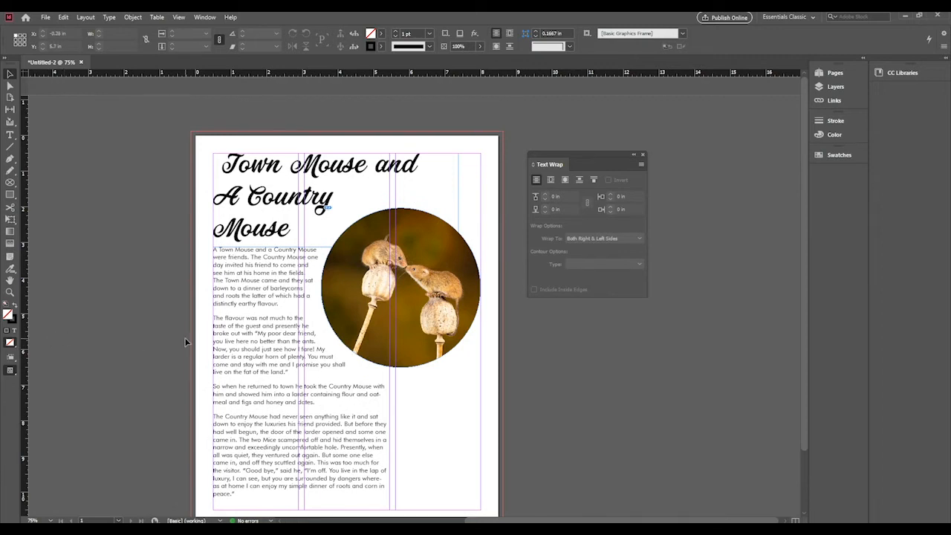
Place the red barn photo from the Stock Images folder over the page's lower left, about 4.375 in wide, starting at the left bleed edge
scroll(180, 328, down, 1)
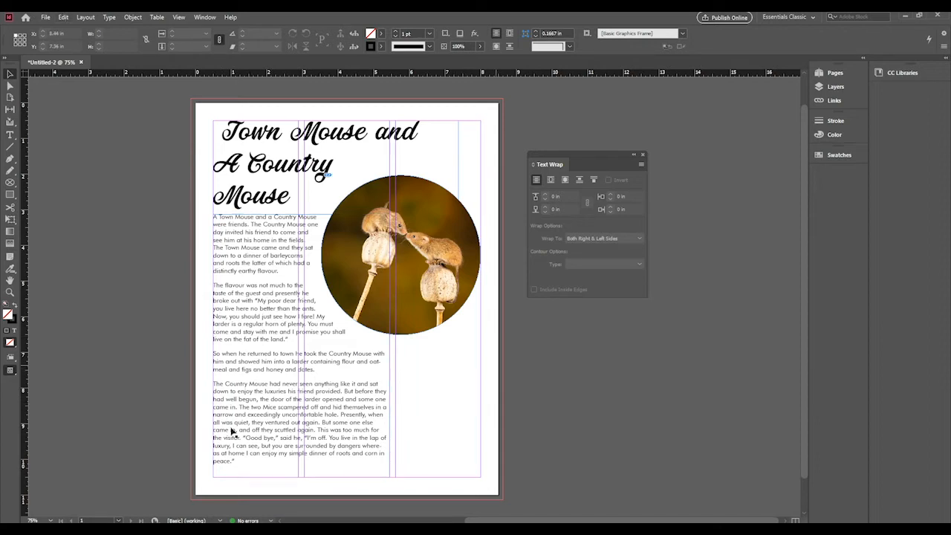
click(52, 20)
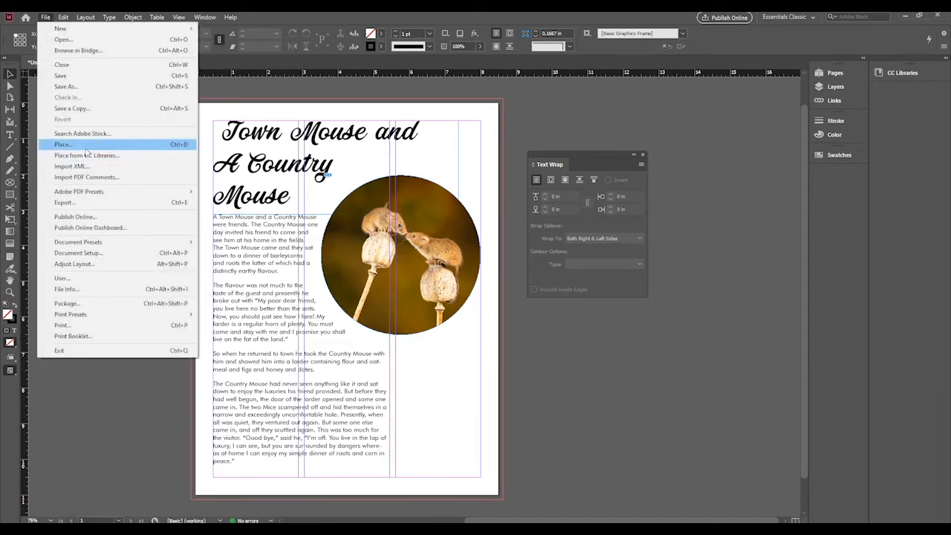
click(115, 153)
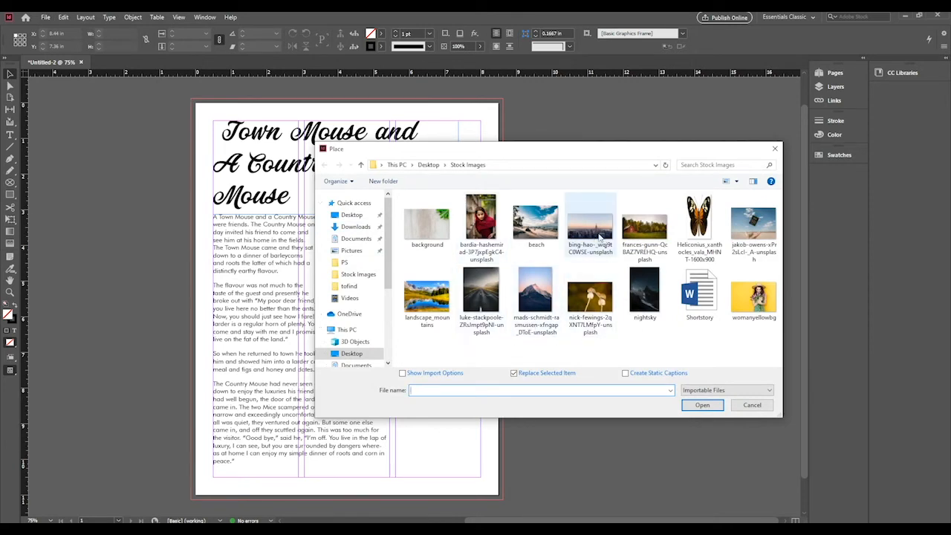
click(633, 235)
click(706, 405)
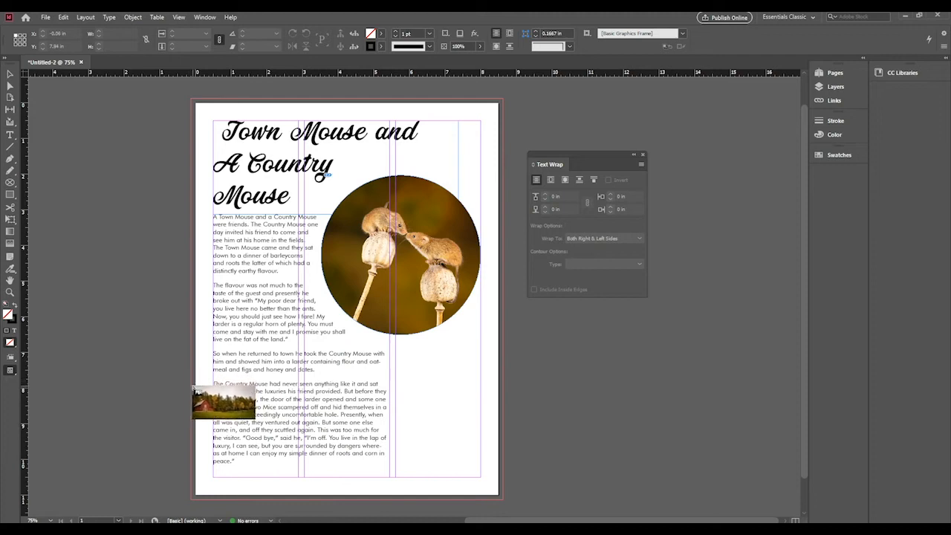
drag(195, 383, 346, 470)
Move the barn photo down into the page's bottom-left corner, flush with the left and bottom bleed edges
scroll(98, 326, down, 1)
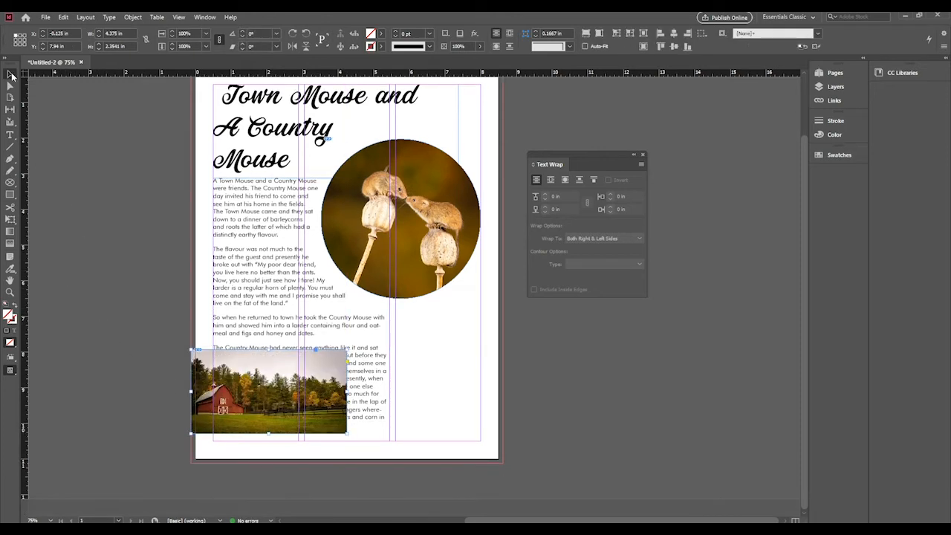
click(155, 358)
drag(264, 432, 265, 435)
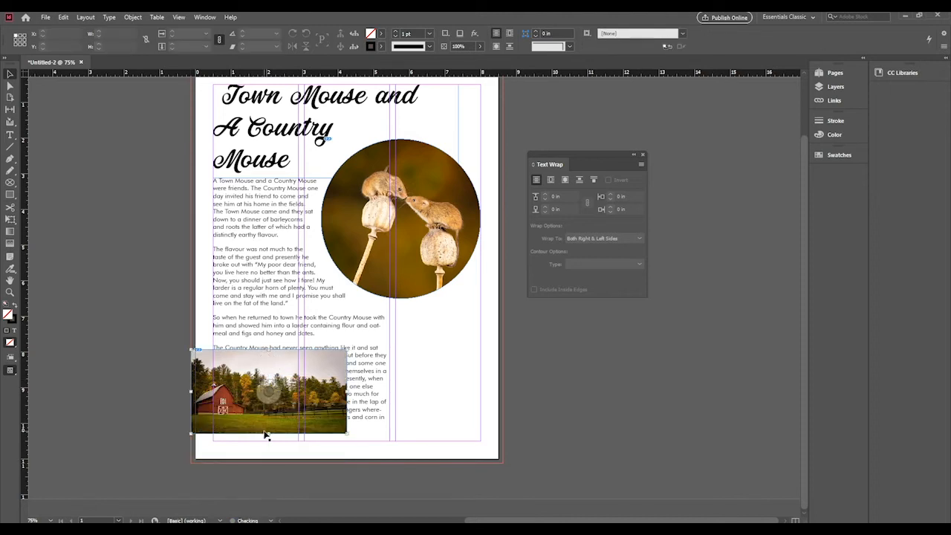
drag(240, 374, 251, 409)
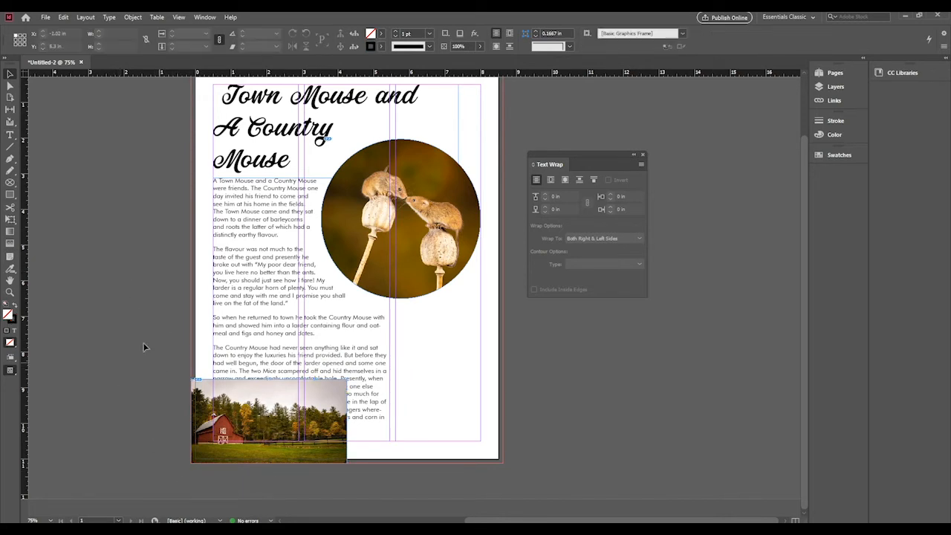
Place the city skyline photo from the Stock Images folder beside the barn photo, 4.375 in wide, and crop its lower edge to the bottom bleed
click(63, 16)
mouse_move(45, 16)
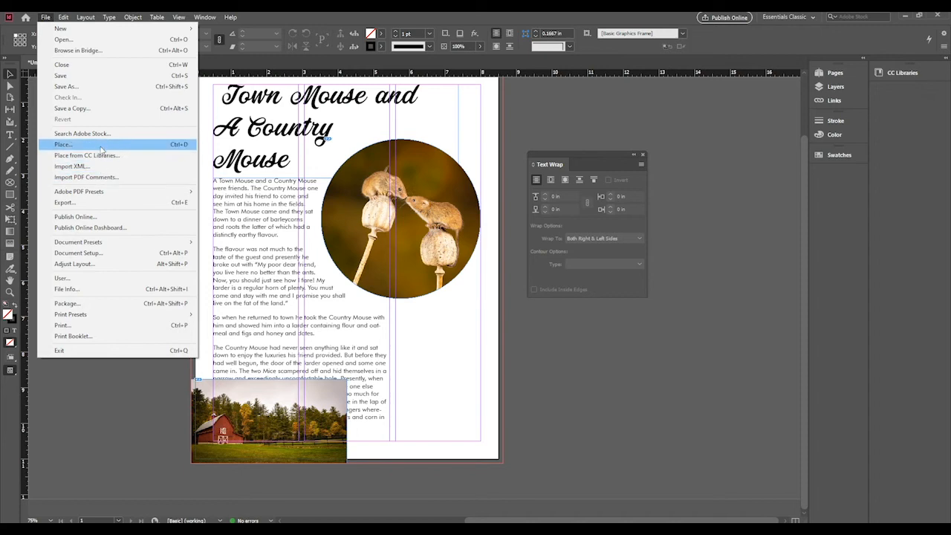
click(73, 144)
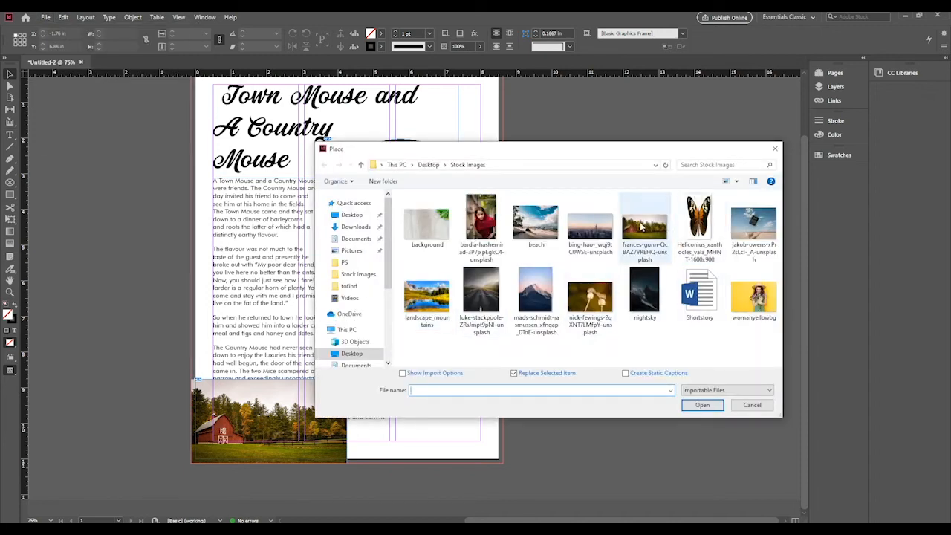
click(591, 227)
click(699, 410)
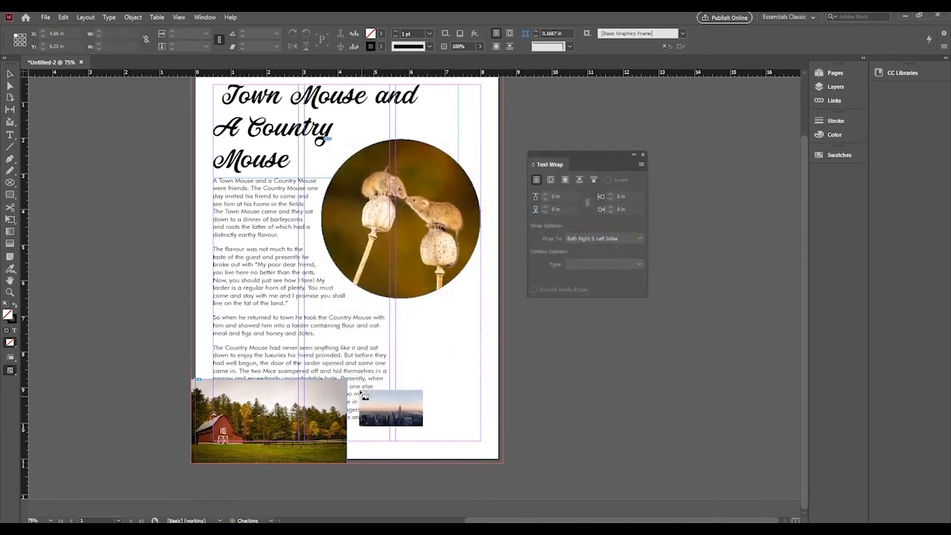
drag(347, 380, 504, 462)
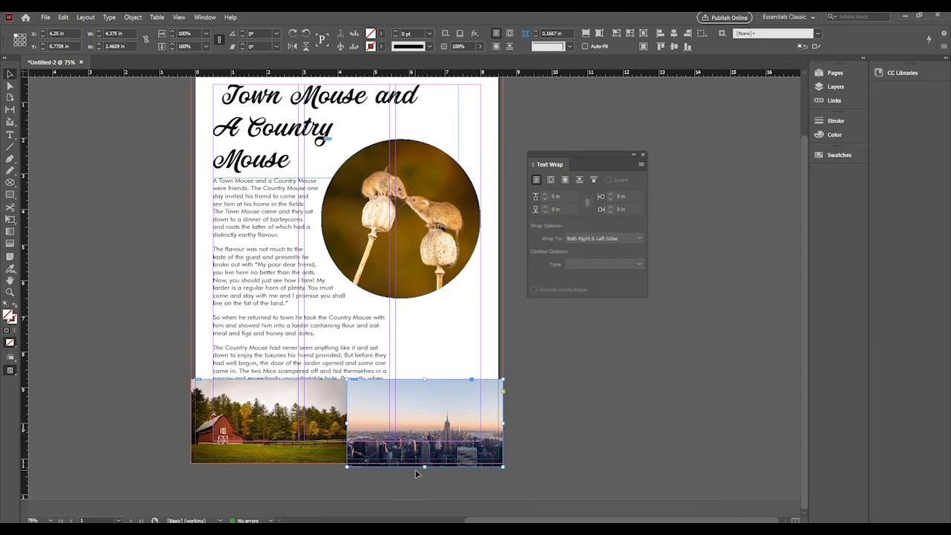
drag(425, 466, 422, 463)
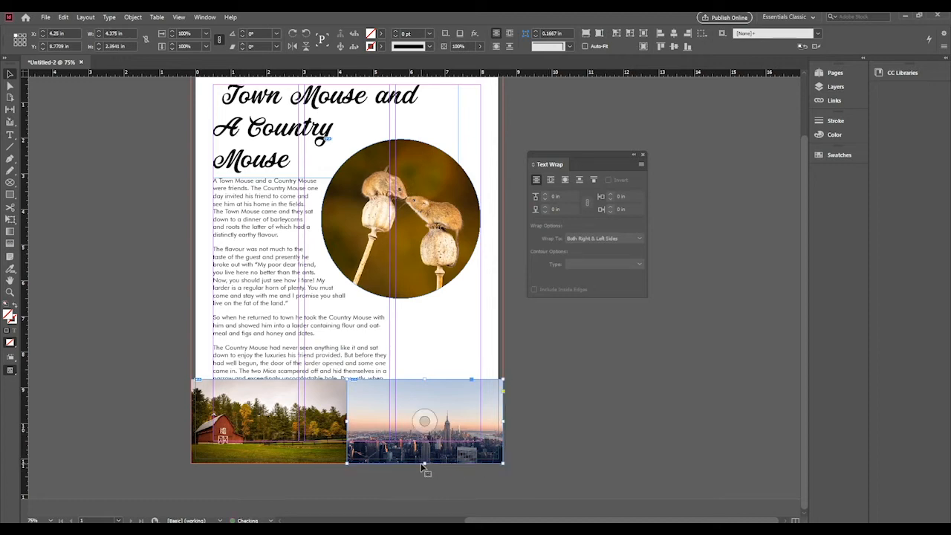
click(181, 362)
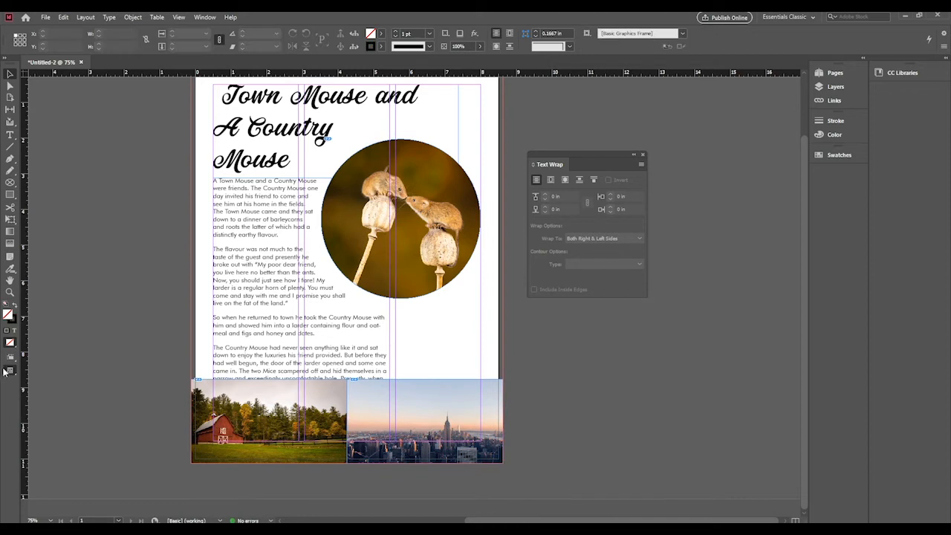
Switch to Preview mode and inspect the page with both photos along its lower edge
drag(10, 370, 45, 395)
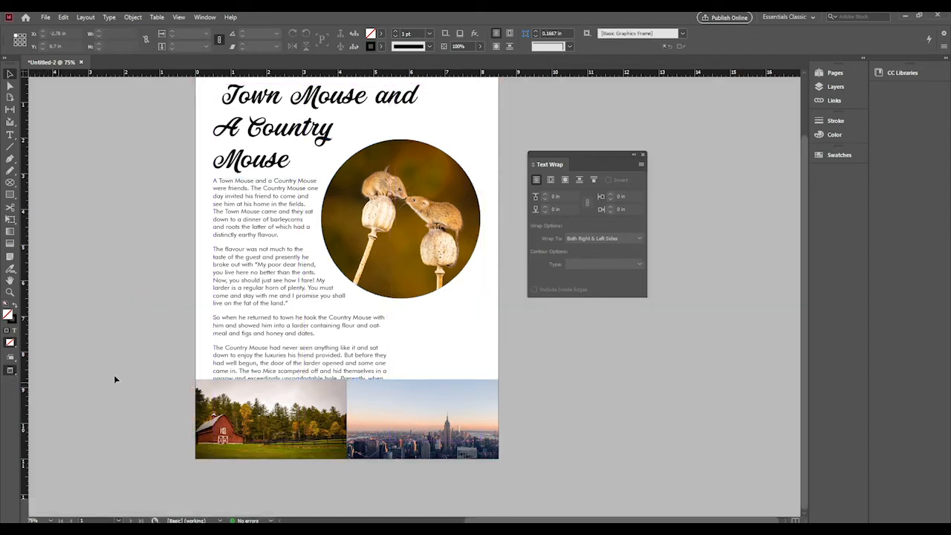
scroll(121, 374, up, 1)
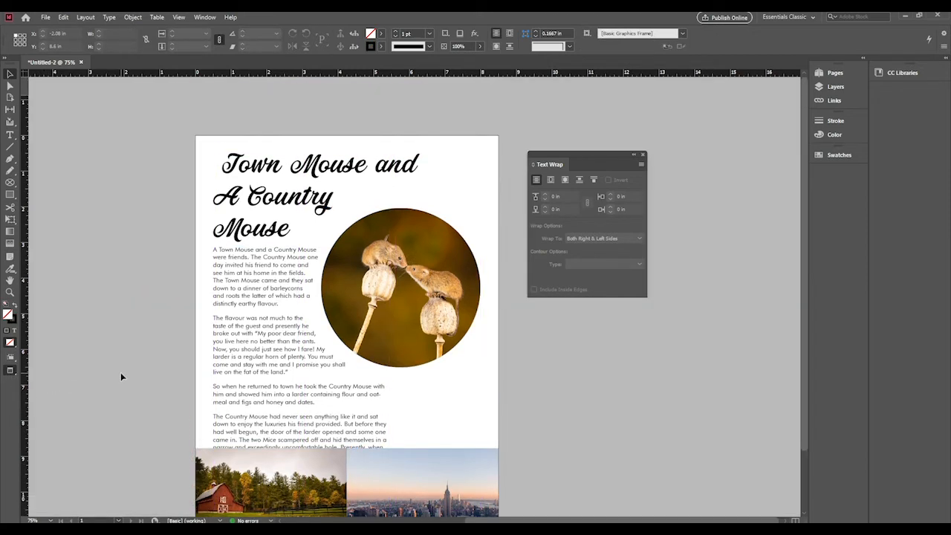
scroll(73, 270, down, 1)
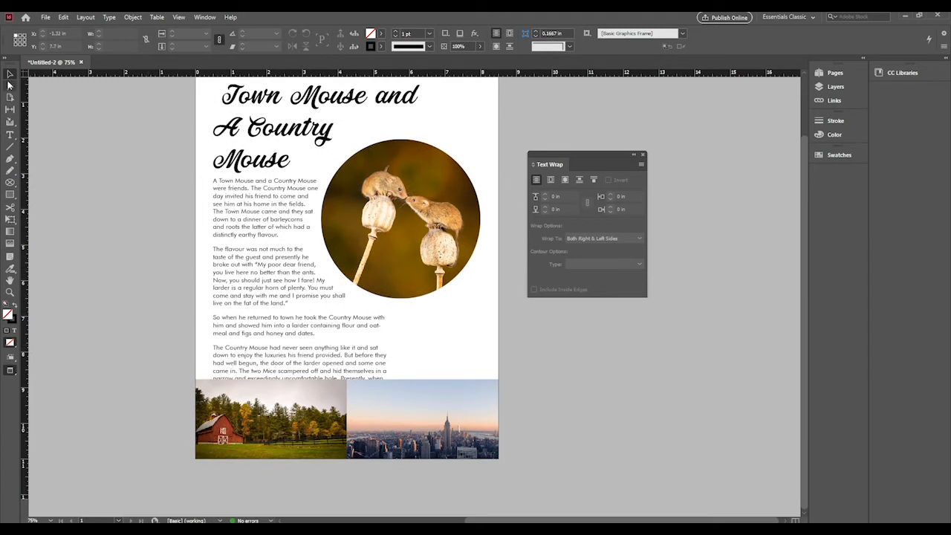
Send the barn and city skyline photos together to the back, behind the story text, and deselect them
click(324, 449)
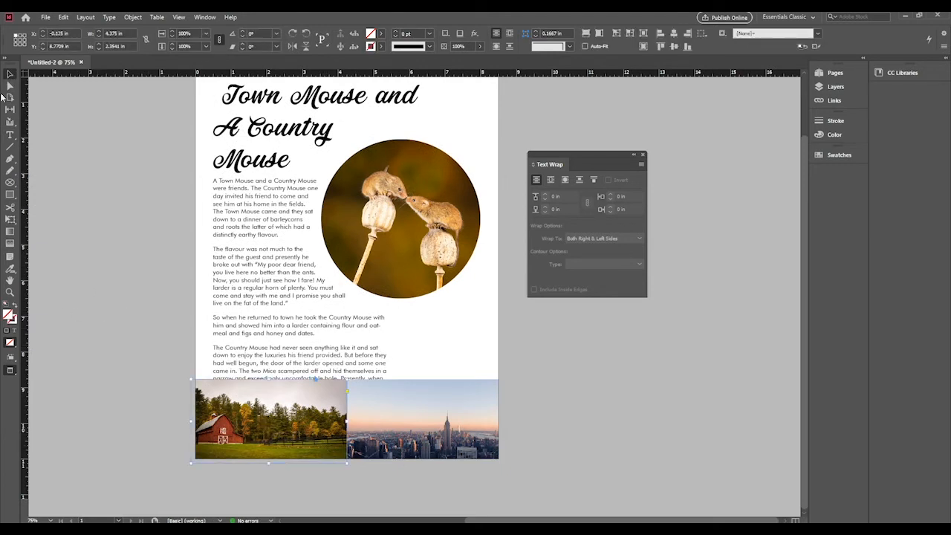
shift+click(424, 422)
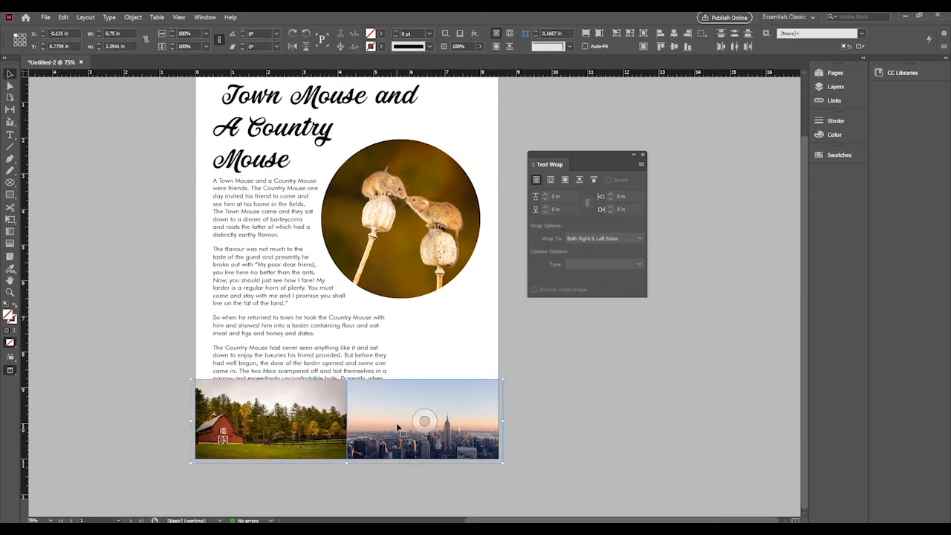
right_click(398, 428)
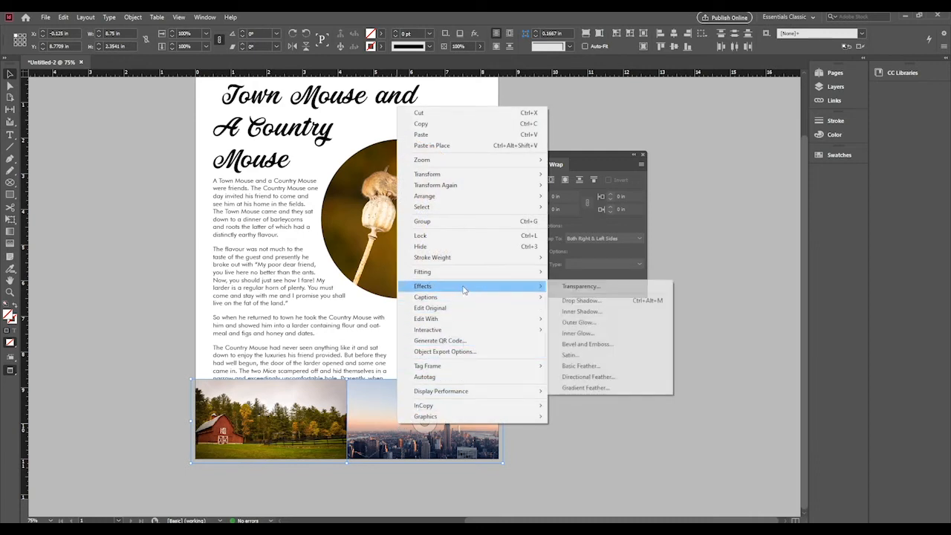
mouse_move(459, 202)
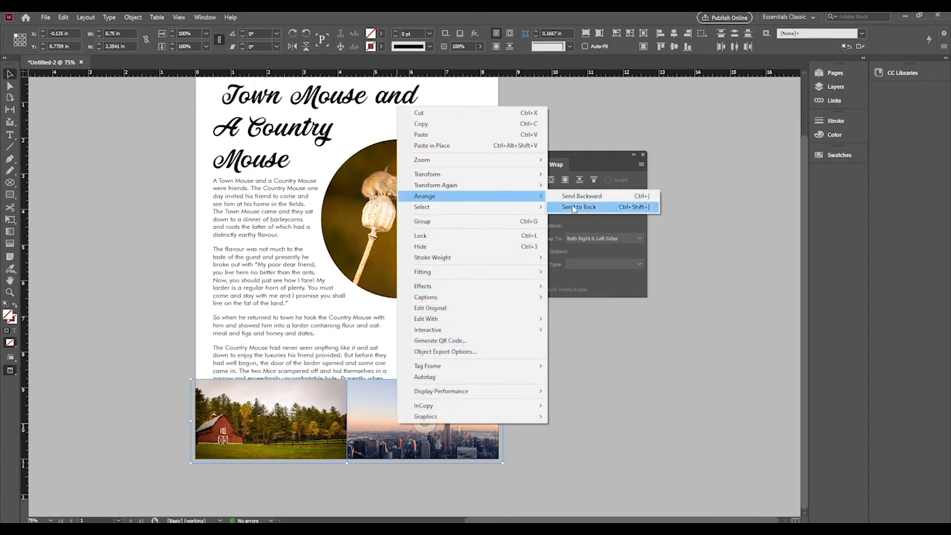
click(588, 208)
click(106, 358)
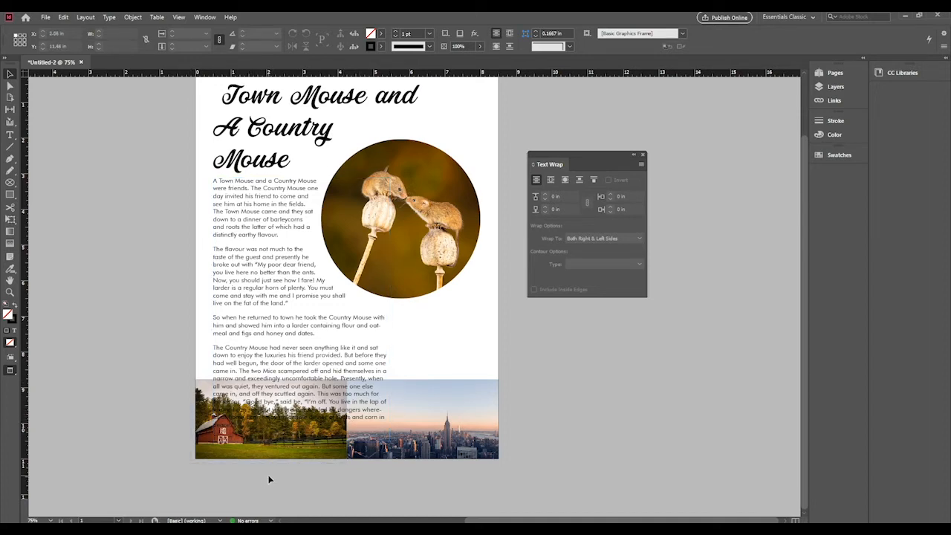
Enable the Directional Feather effect on the barn photo with its preview turned on
click(220, 420)
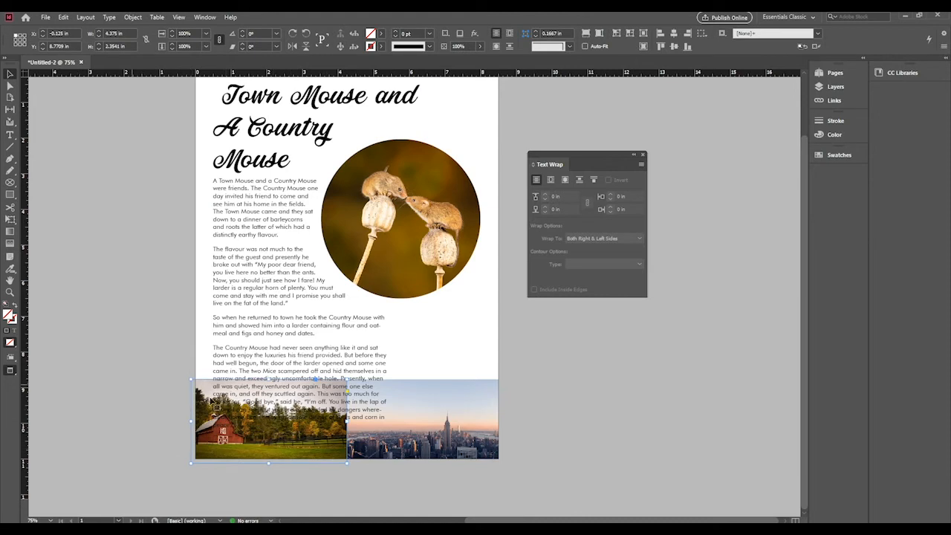
click(132, 17)
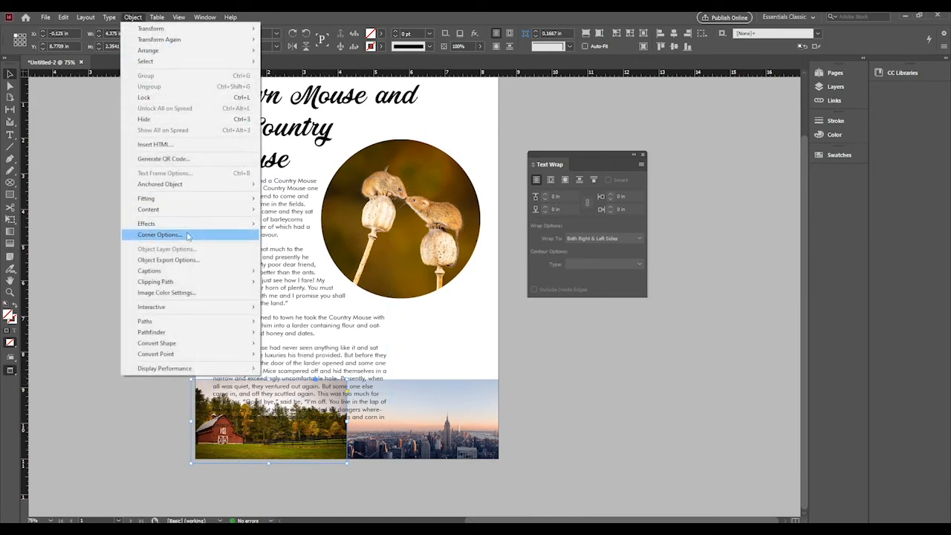
mouse_move(261, 229)
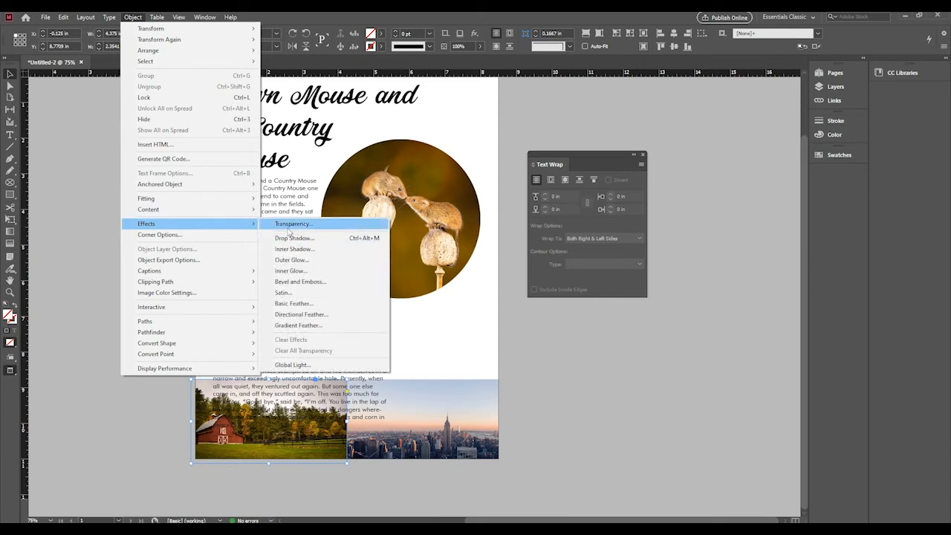
click(300, 314)
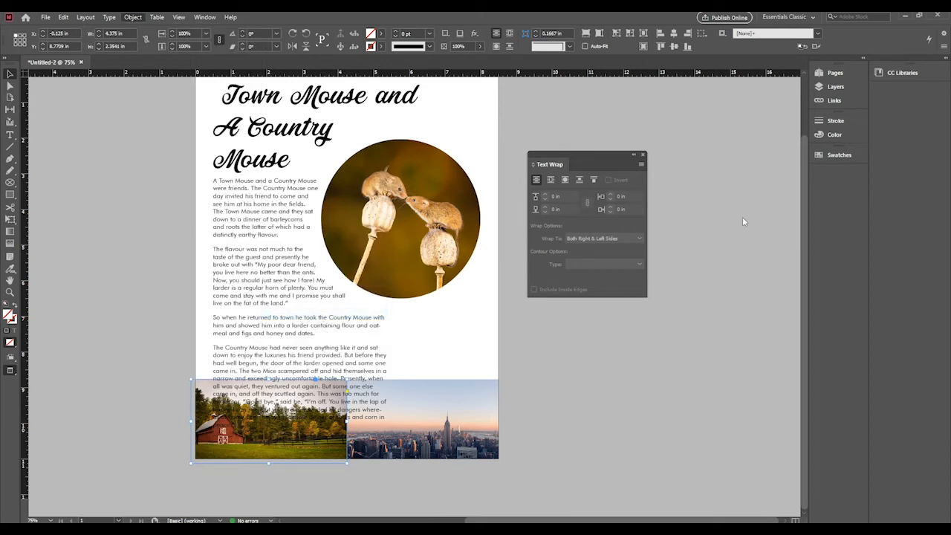
drag(400, 172, 453, 122)
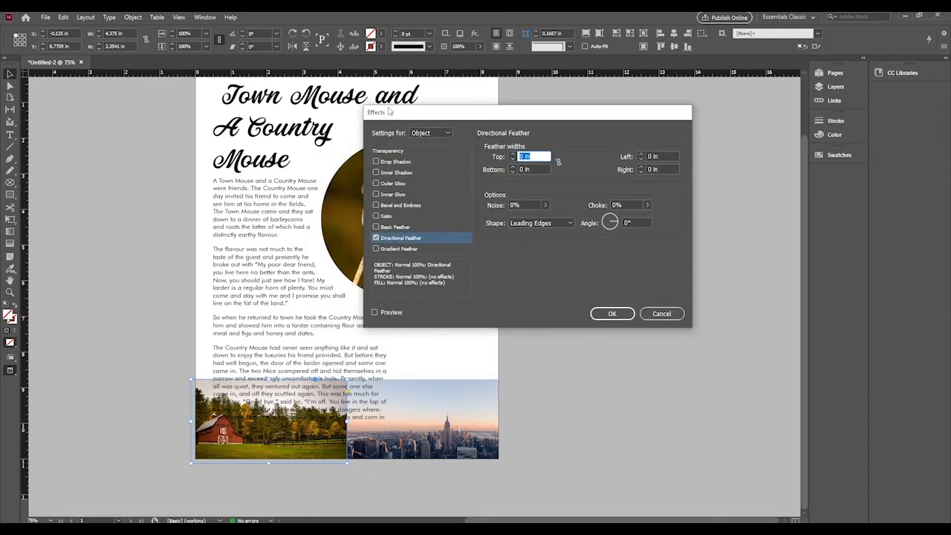
click(376, 238)
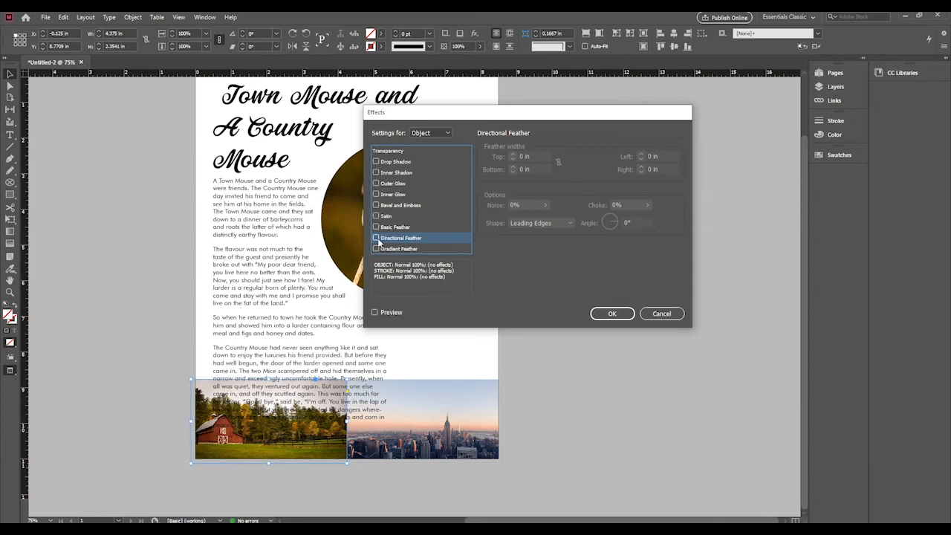
click(376, 238)
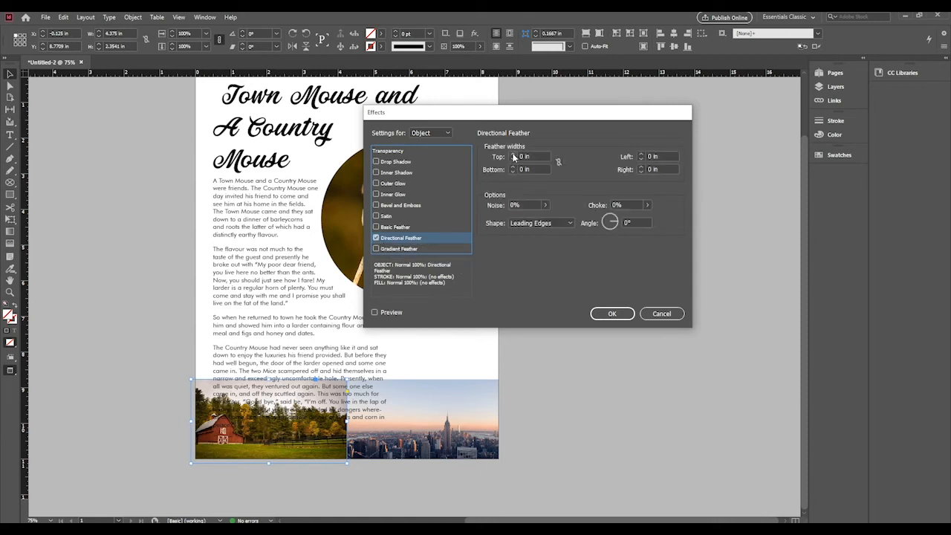
click(375, 313)
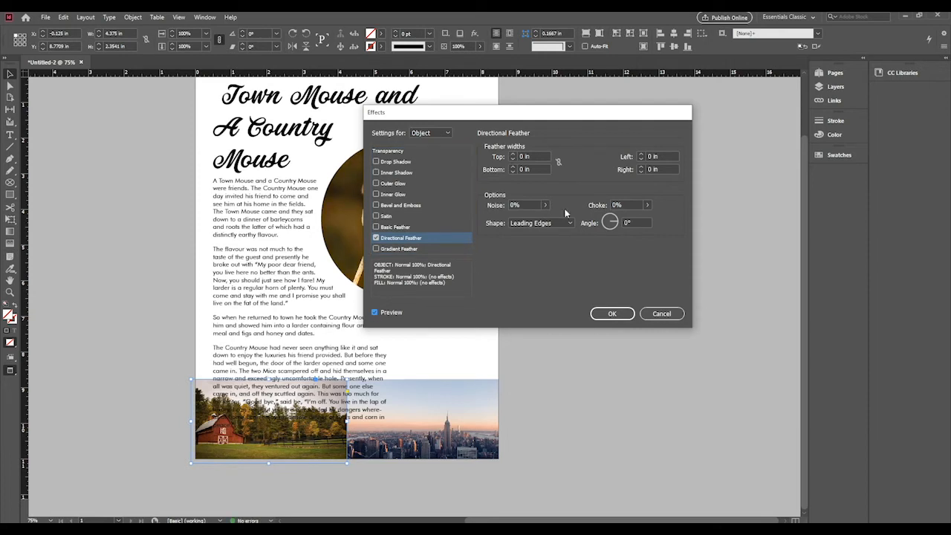
Raise the barn photo's top feather width to 0.4375 in
click(513, 154)
click(512, 155)
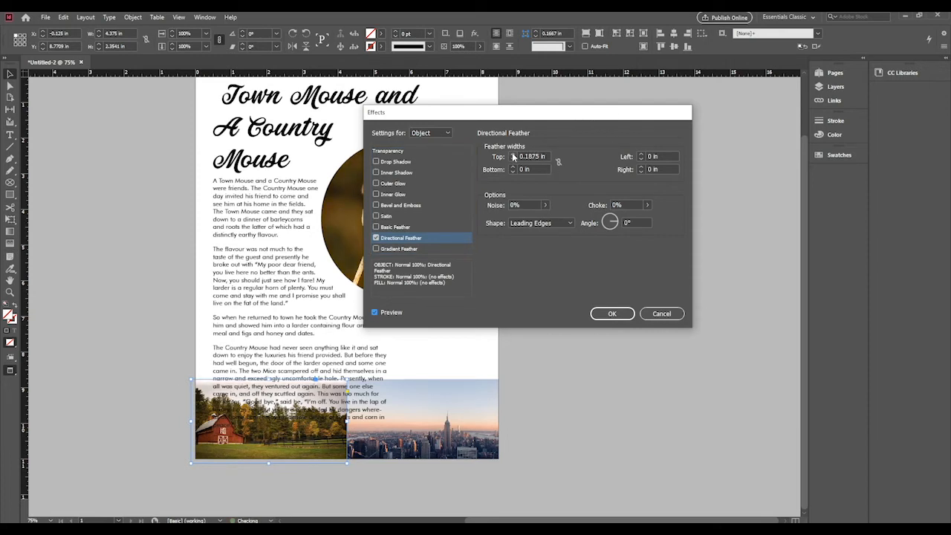
click(512, 155)
click(512, 155)
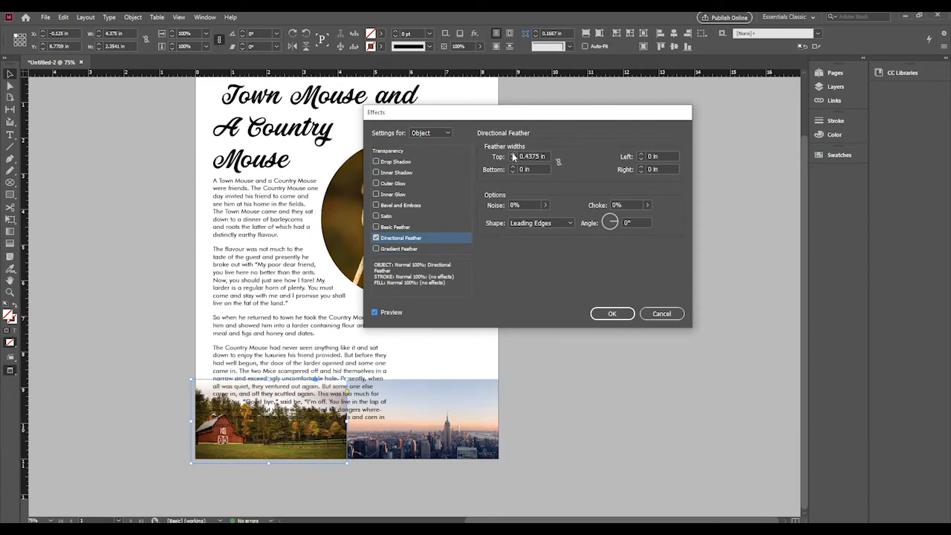
Link the barn photo's four feather widths and increase them all to 1.375 in
click(558, 161)
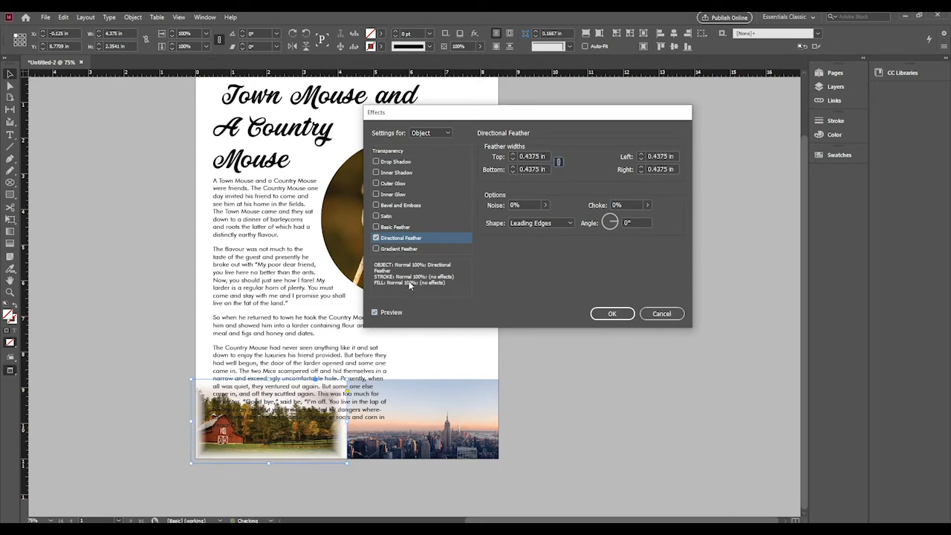
click(513, 154)
click(512, 154)
click(513, 154)
click(512, 154)
click(513, 153)
click(513, 154)
click(513, 154)
click(513, 154)
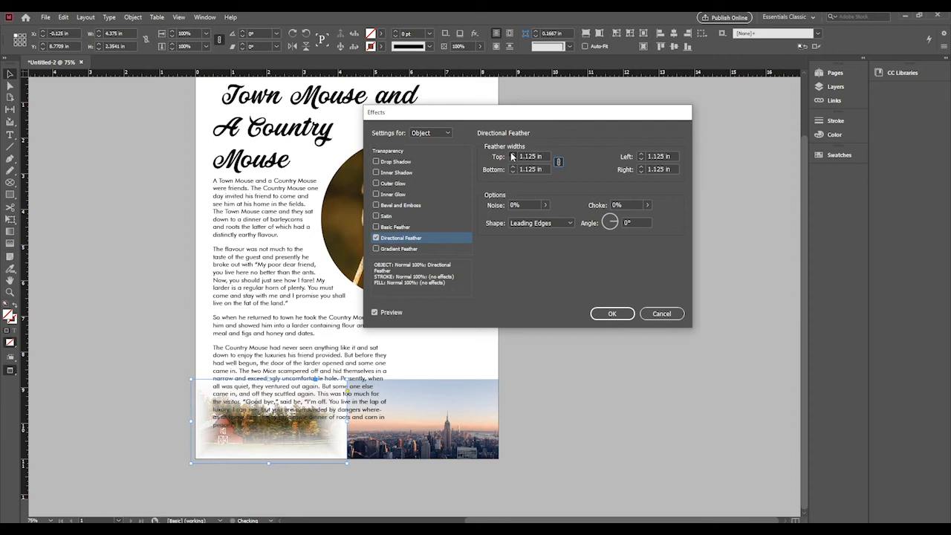
click(512, 155)
click(512, 155)
click(512, 155)
click(512, 155)
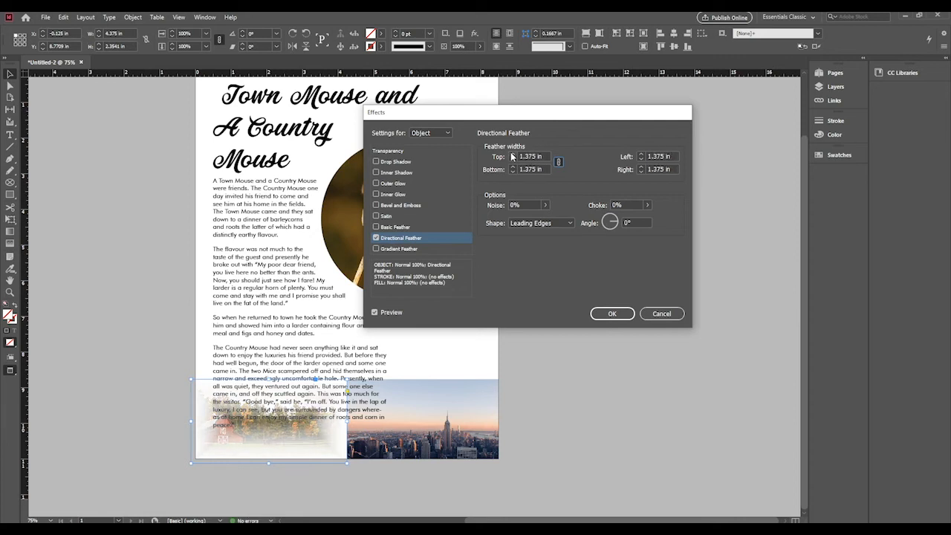
Reduce the barn photo's linked feather widths to 0 in on all four sides
click(512, 161)
click(512, 160)
click(512, 160)
click(512, 161)
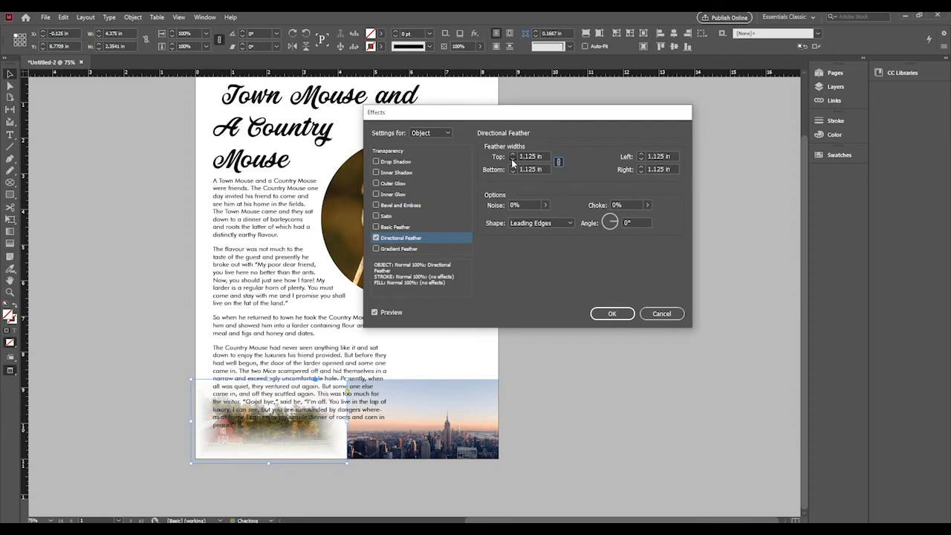
click(512, 161)
click(512, 160)
click(512, 161)
click(512, 160)
click(512, 161)
click(512, 161)
click(512, 161)
click(512, 160)
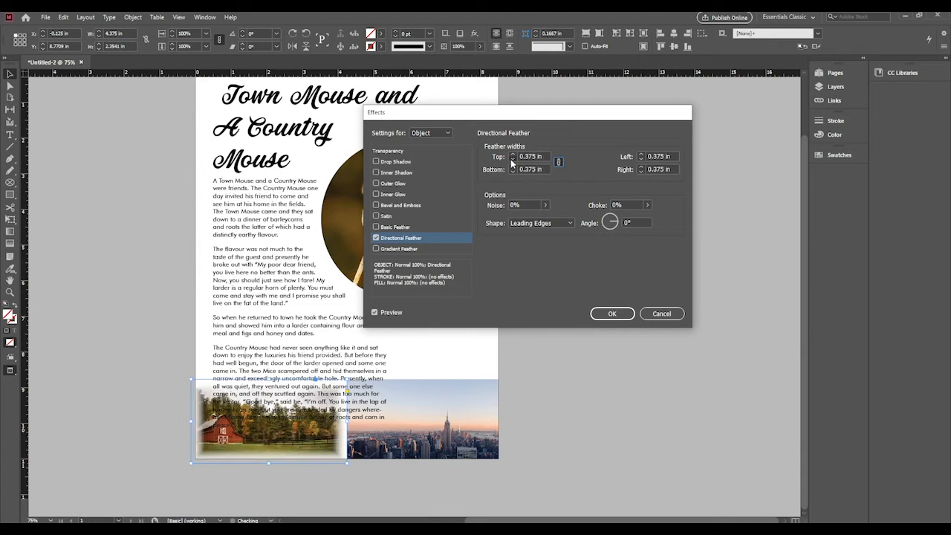
click(512, 161)
click(512, 161)
click(512, 160)
click(512, 160)
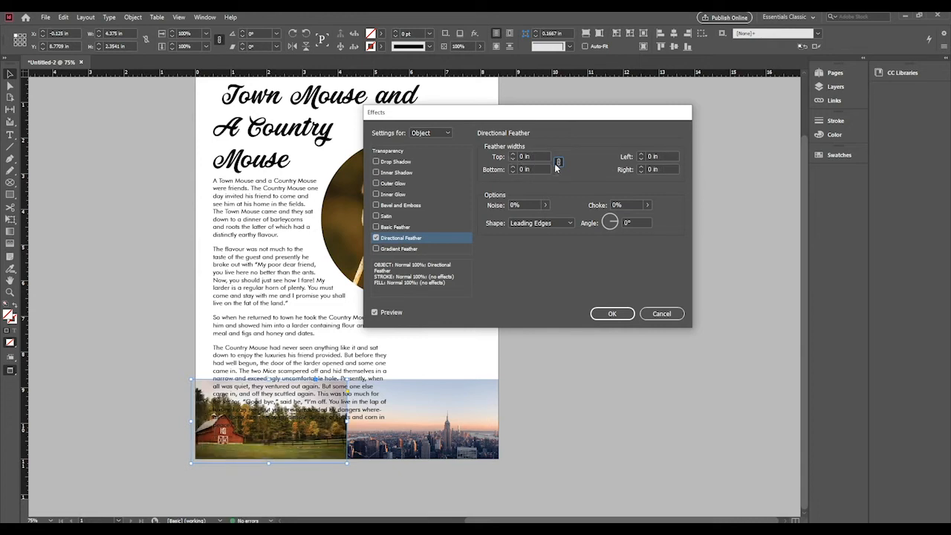
With the feather widths unlinked, set only the barn photo's top feather width to 0.9375 in
click(511, 154)
click(511, 155)
click(511, 154)
click(512, 155)
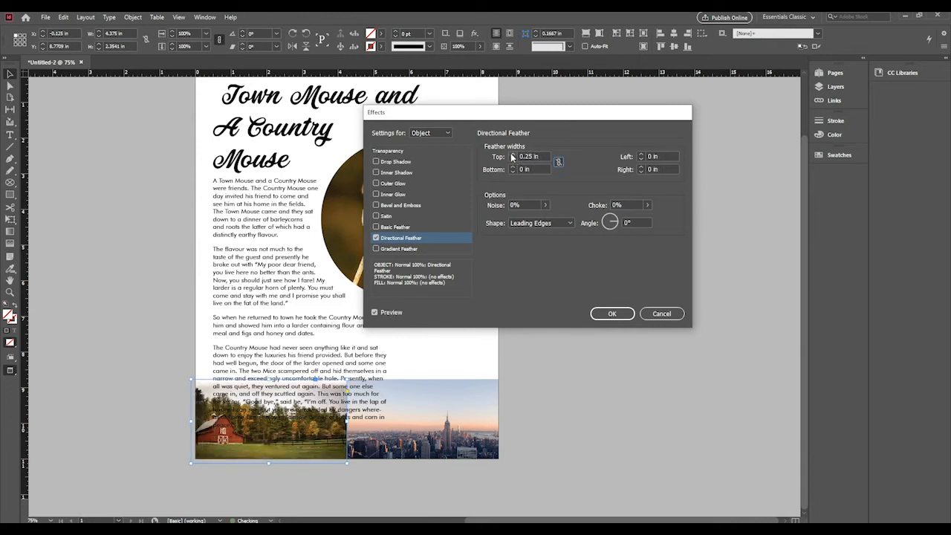
click(511, 155)
click(511, 155)
click(511, 154)
click(511, 155)
click(511, 155)
click(511, 154)
click(511, 154)
click(511, 155)
click(511, 155)
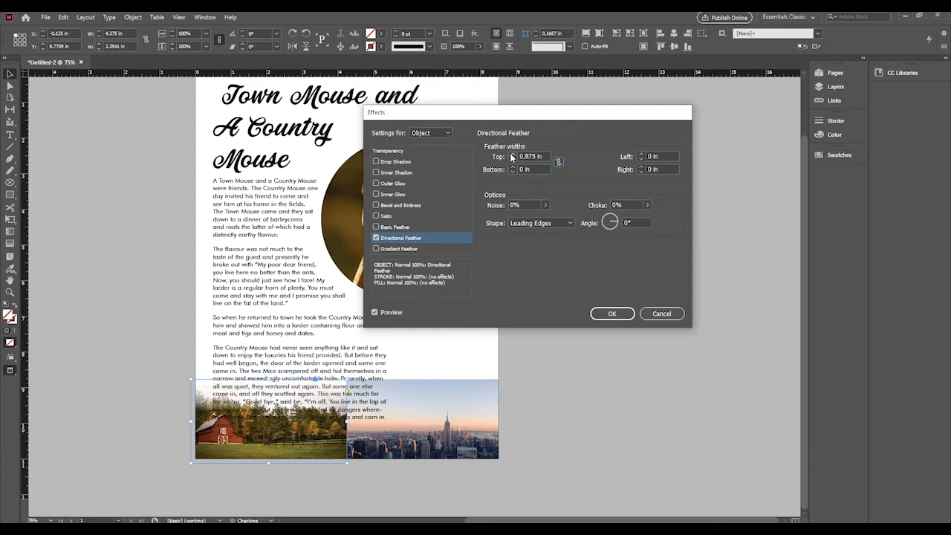
click(511, 154)
click(512, 154)
click(511, 154)
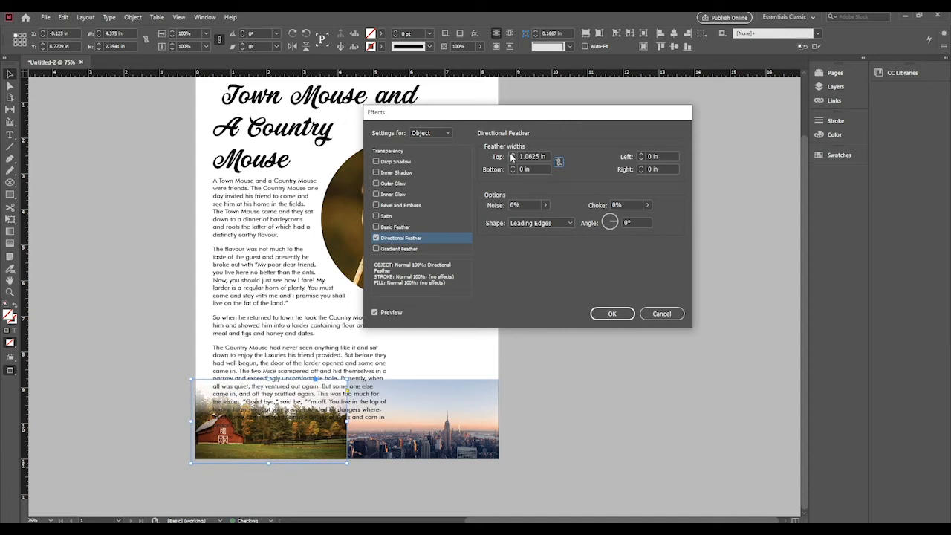
click(512, 154)
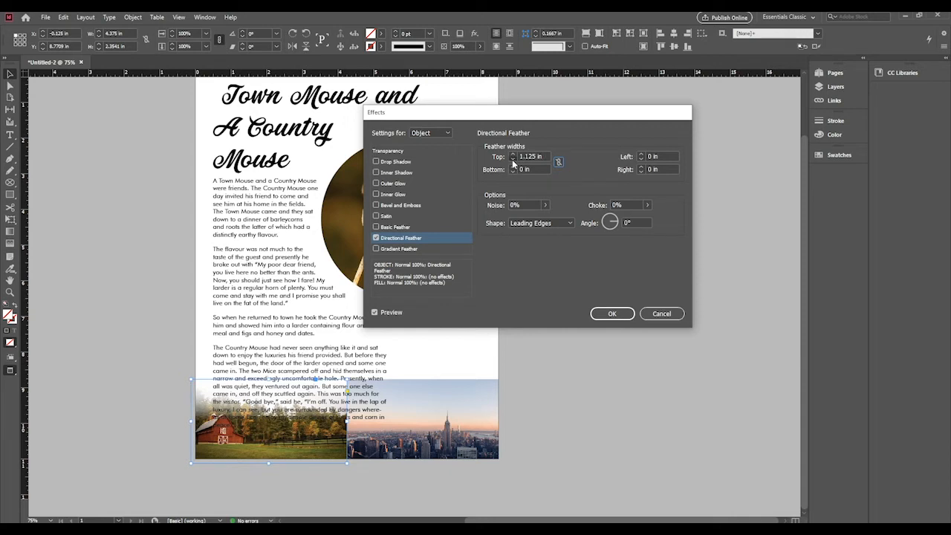
click(512, 159)
click(512, 159)
click(512, 159)
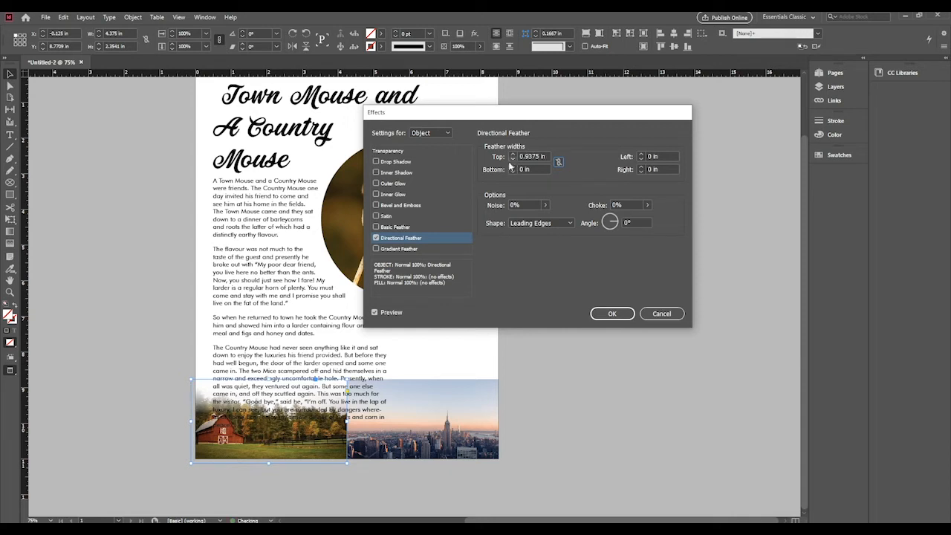
Apply the directional feather and lower the barn frame's upper edge until the frame is about 2.005 in high
click(613, 314)
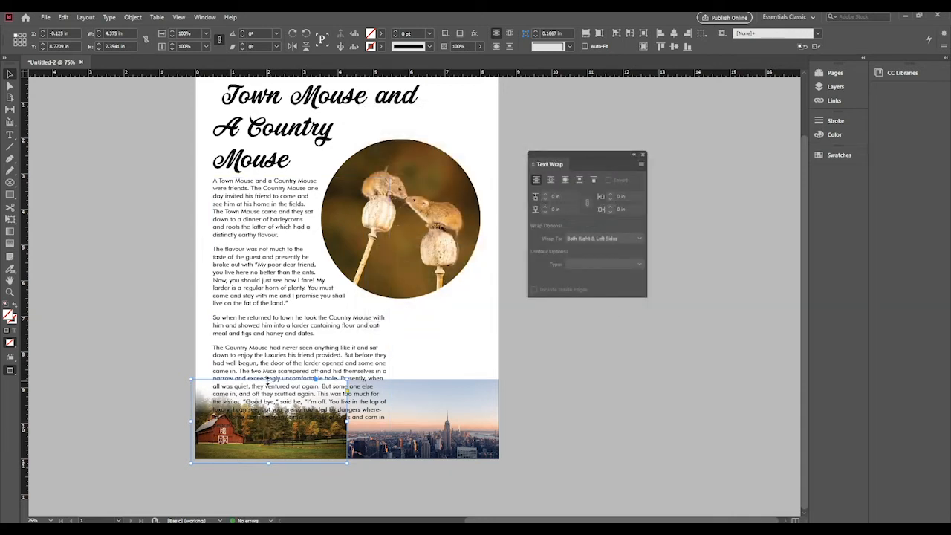
drag(268, 379, 268, 392)
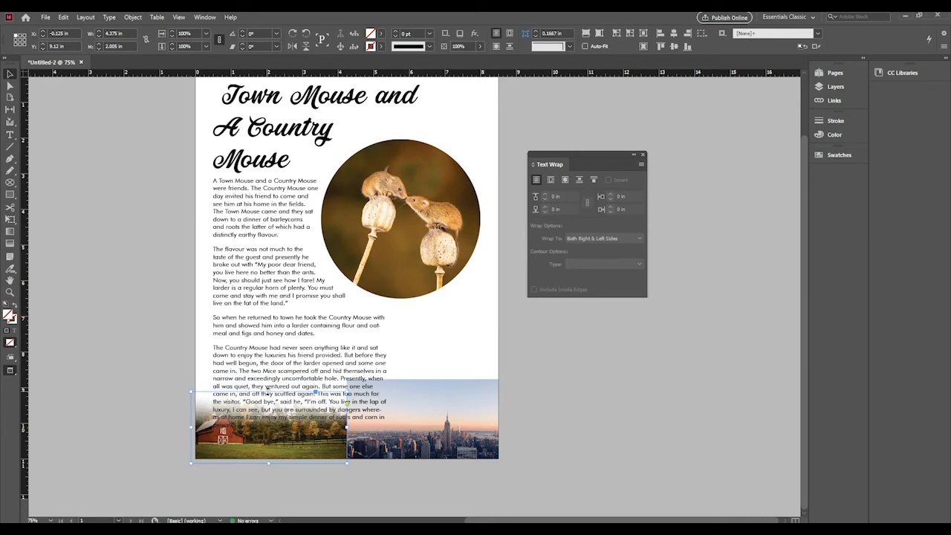
click(171, 368)
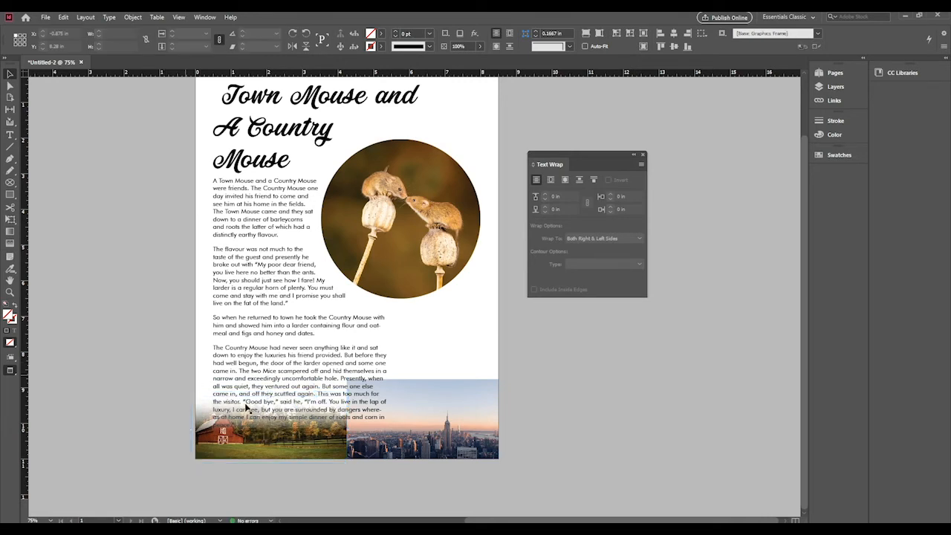
Apply a directional feather to the city photo with a top width of about 1.3125 in and the other sides at 0 in
click(424, 449)
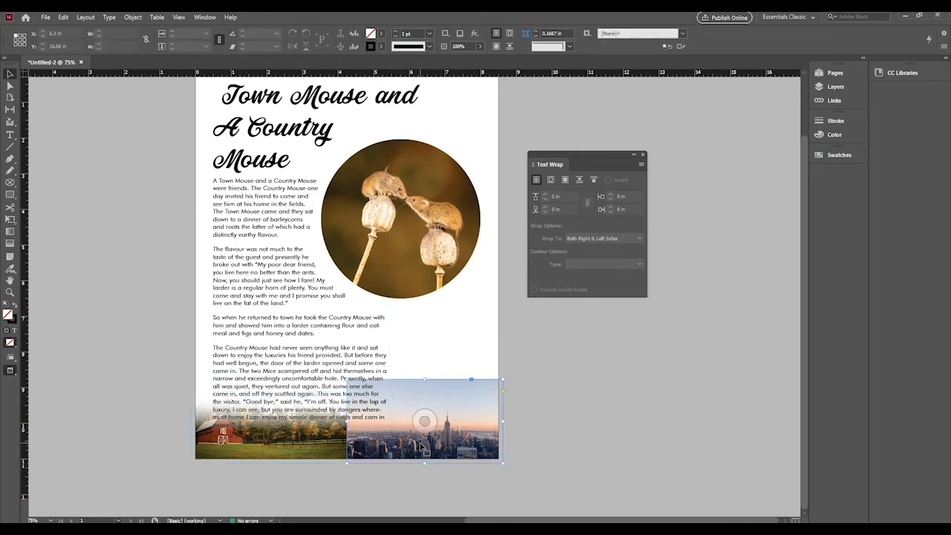
click(132, 17)
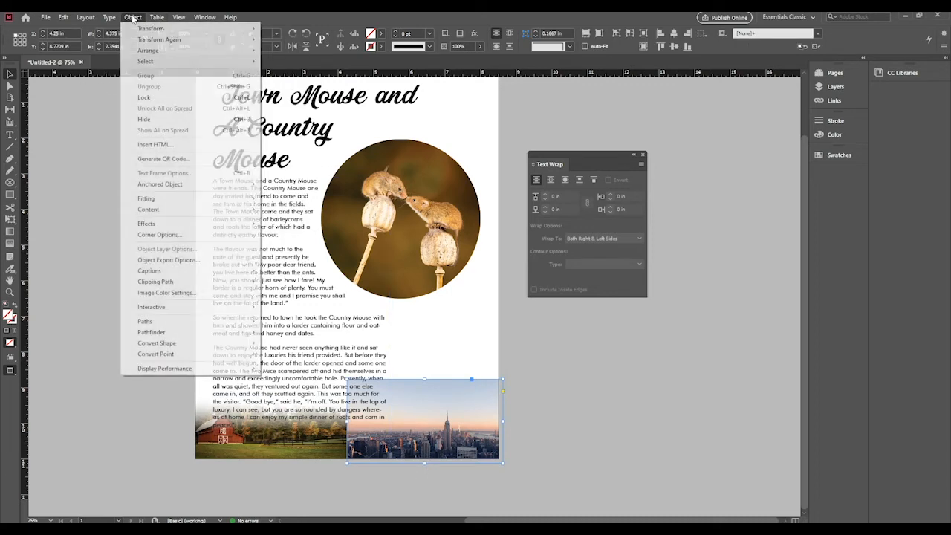
mouse_move(175, 225)
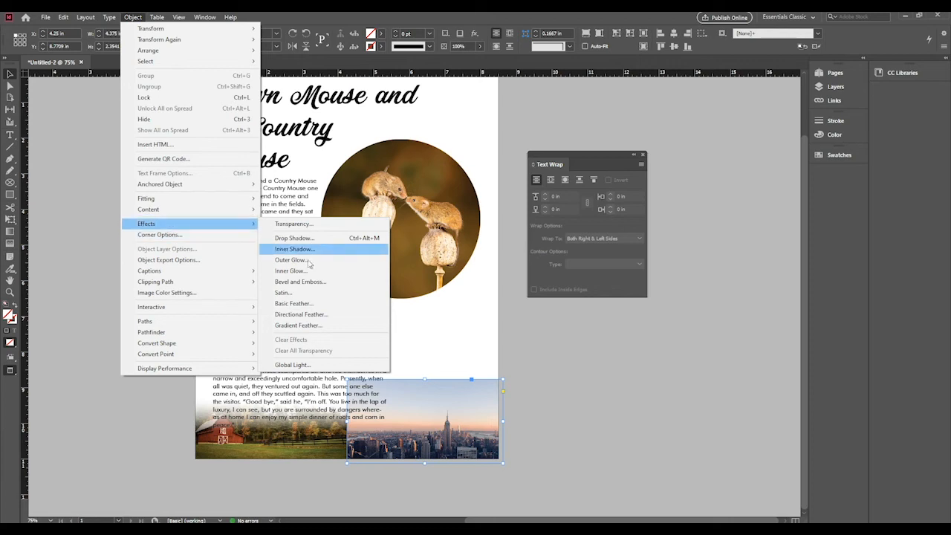
click(300, 315)
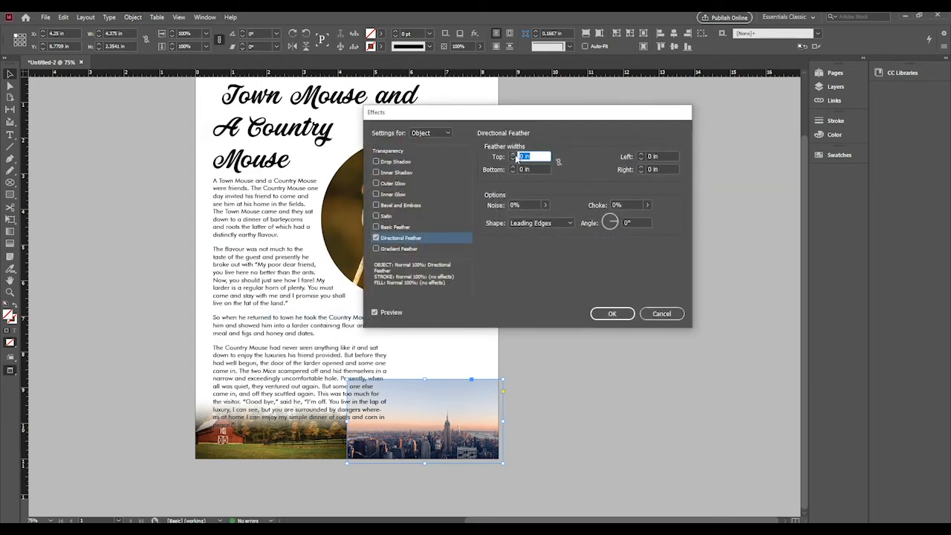
click(513, 154)
click(512, 156)
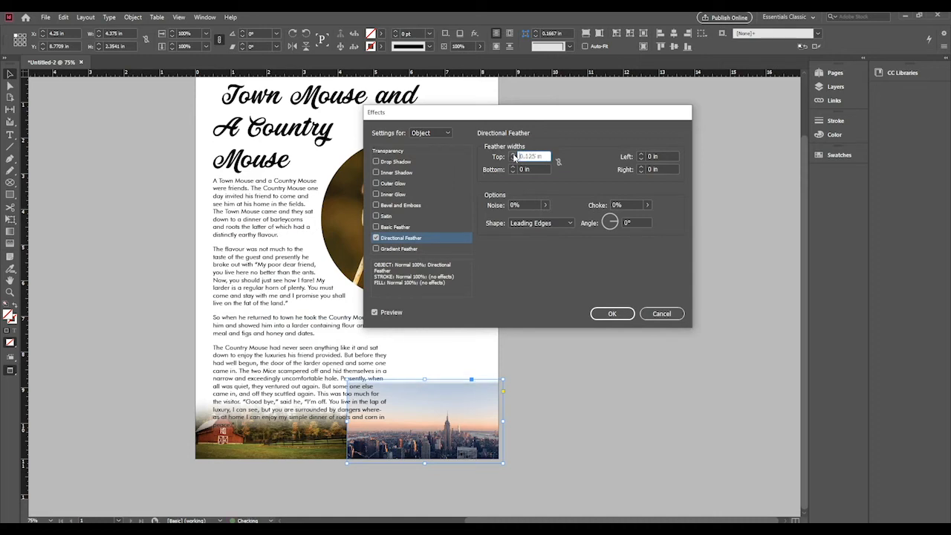
click(513, 155)
click(513, 155)
click(513, 155)
click(513, 156)
click(513, 155)
click(513, 155)
click(513, 155)
click(513, 156)
click(513, 156)
click(512, 155)
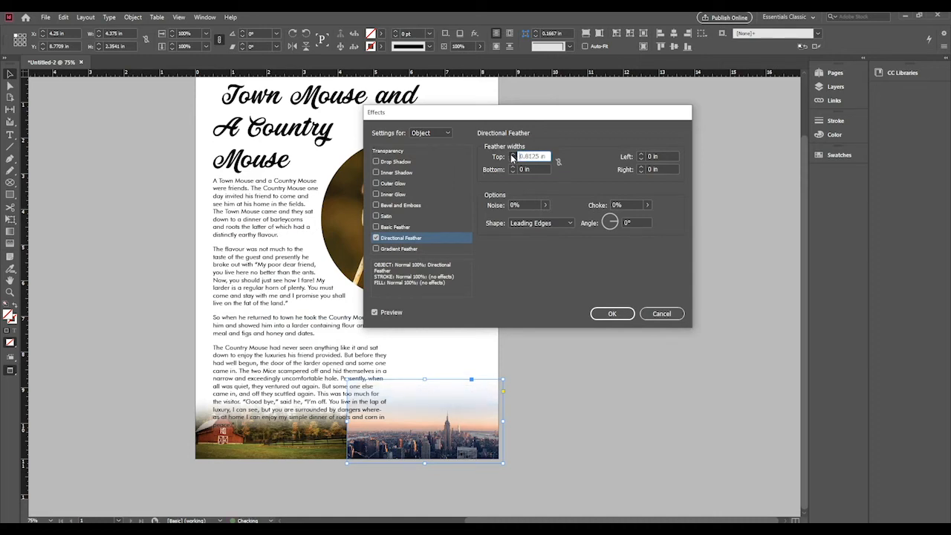
click(513, 156)
click(513, 155)
click(512, 155)
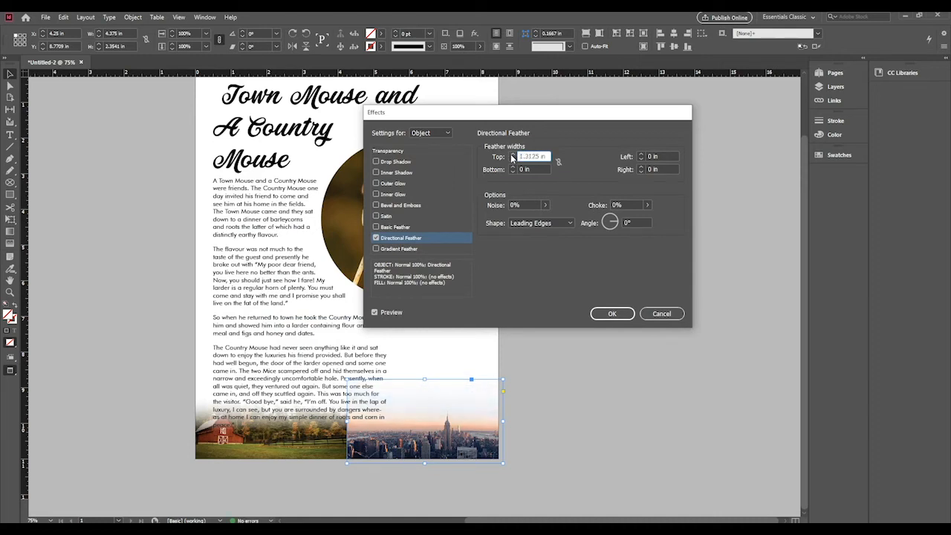
click(512, 155)
click(512, 159)
click(610, 313)
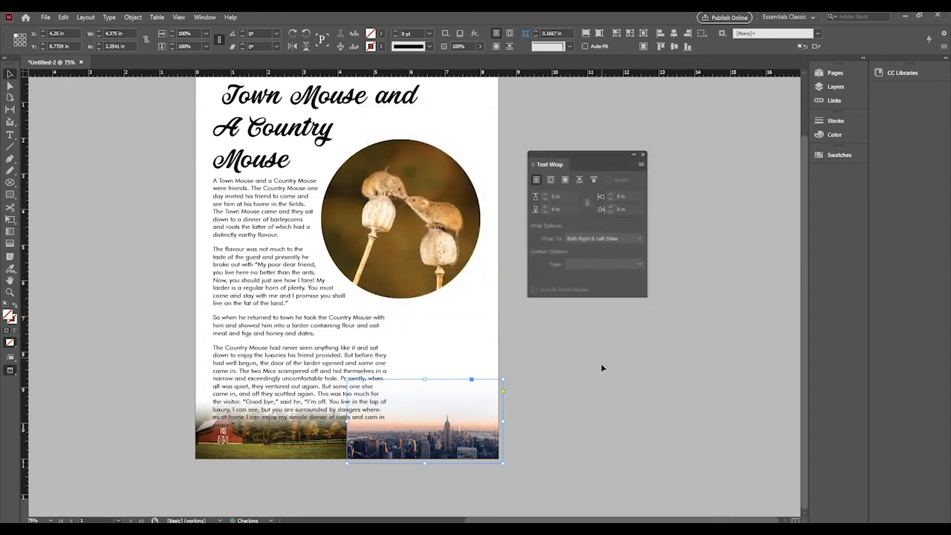
Collapse the Text Wrap panel and select the barn photo
click(634, 154)
drag(11, 375, 45, 401)
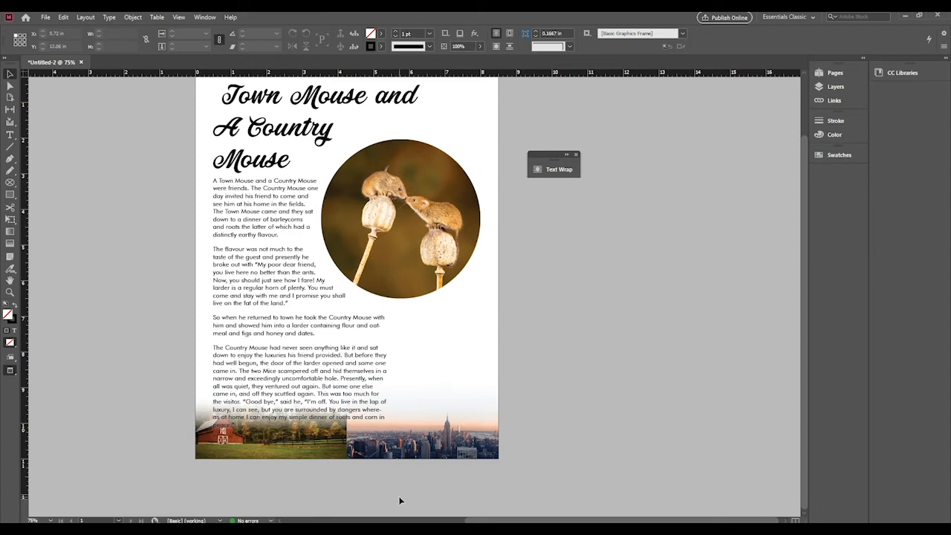
click(327, 453)
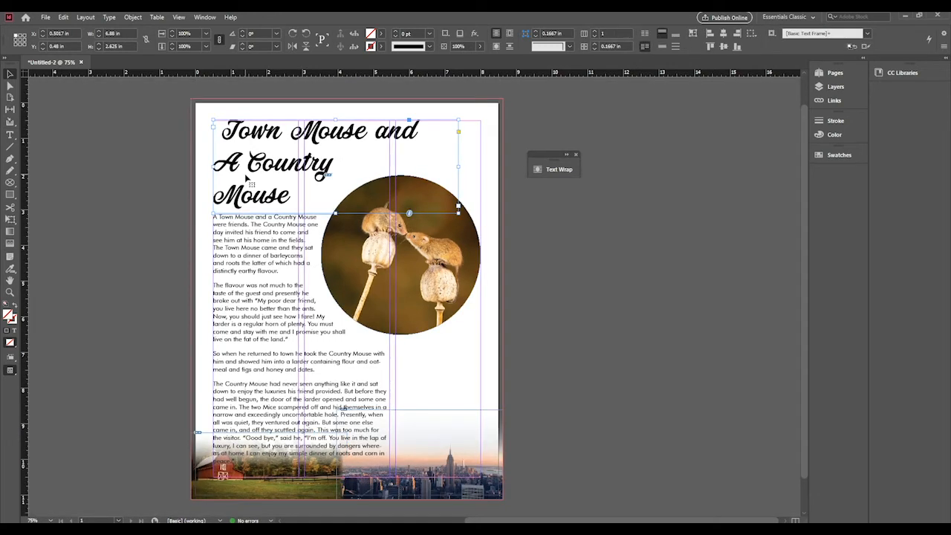
Deselect the title frame and view the page in Preview screen mode
click(146, 151)
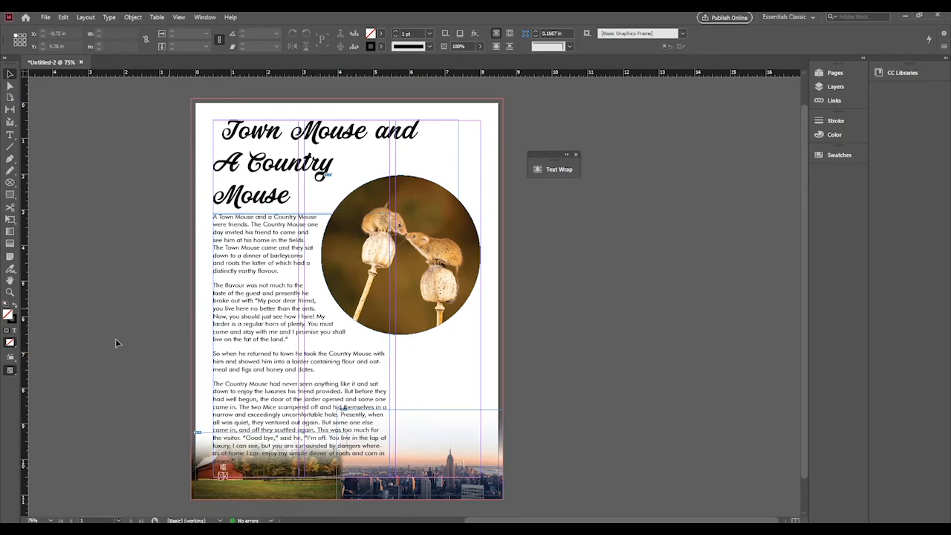
right_click(11, 371)
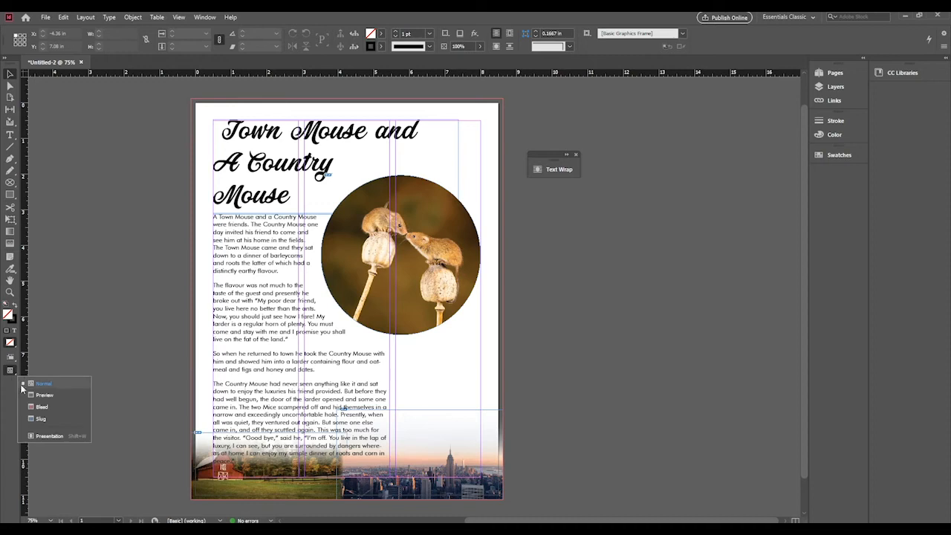
click(32, 393)
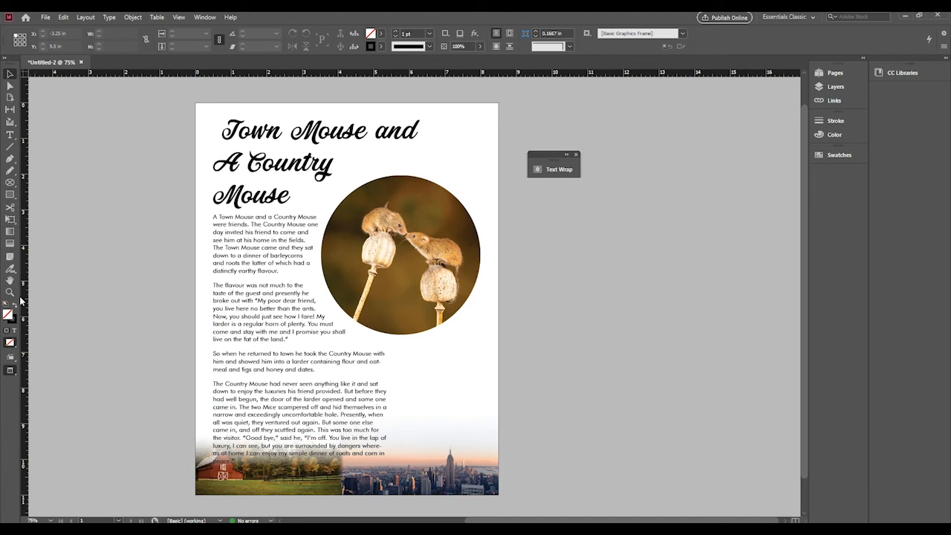
Return to Normal screen mode and align the title frame's upper edge with the page margin at 0.5 in
click(10, 370)
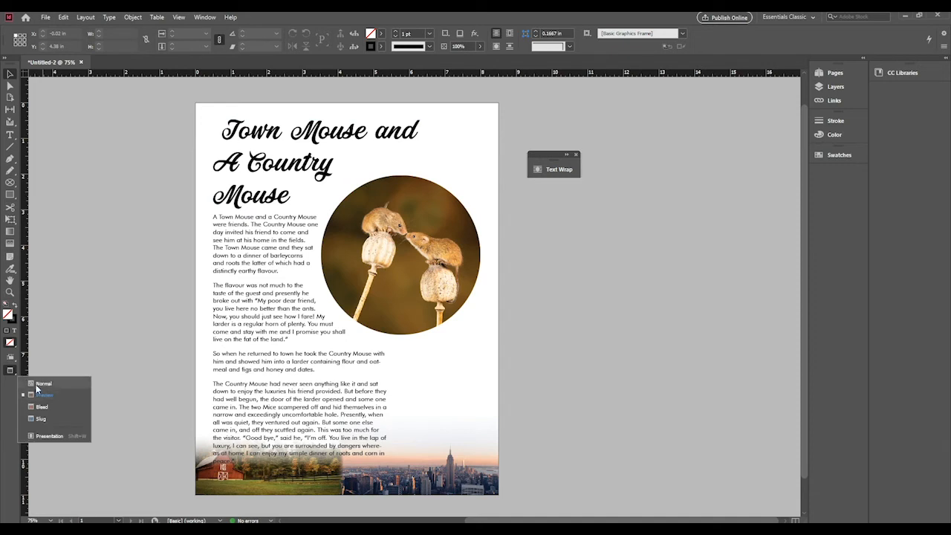
click(40, 383)
click(258, 164)
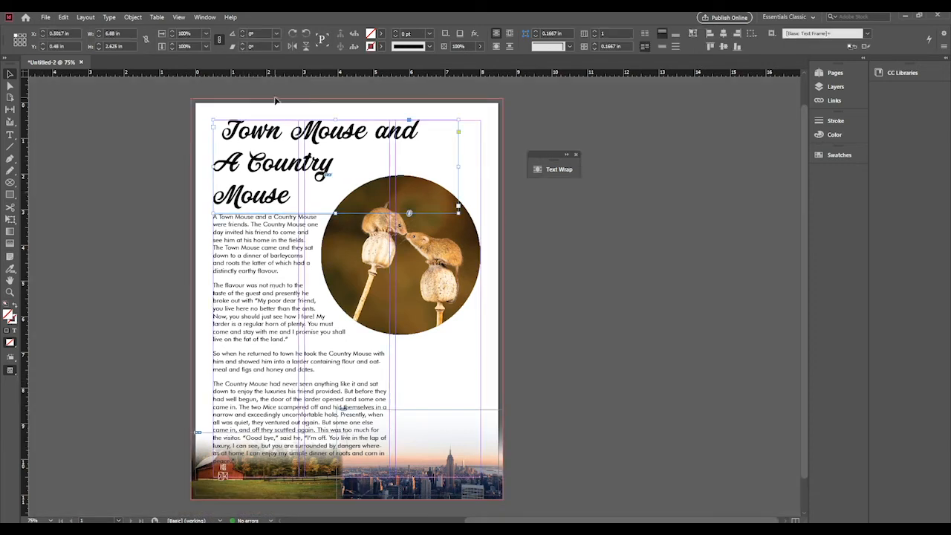
drag(335, 119, 336, 120)
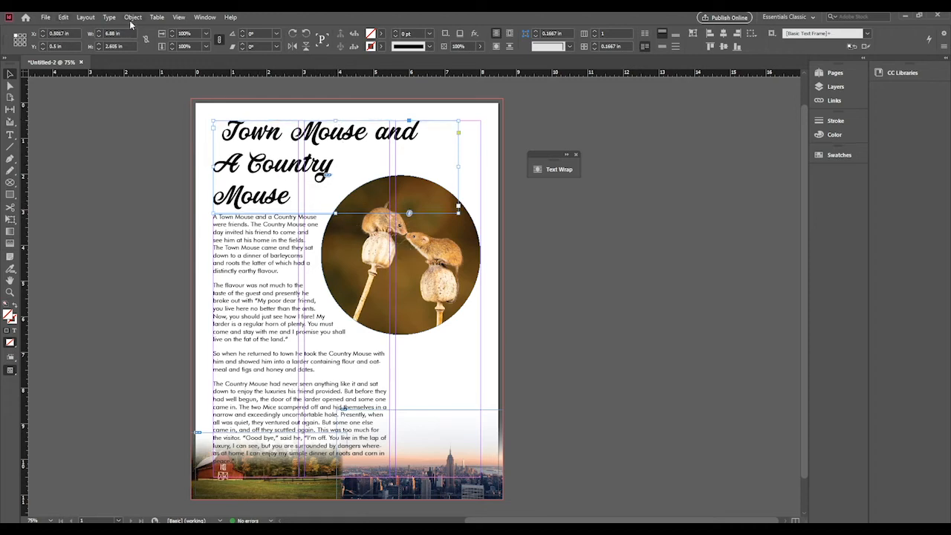
Add a Multiply drop shadow to the title frame with 43% opacity and a 0.0625 in distance
click(132, 17)
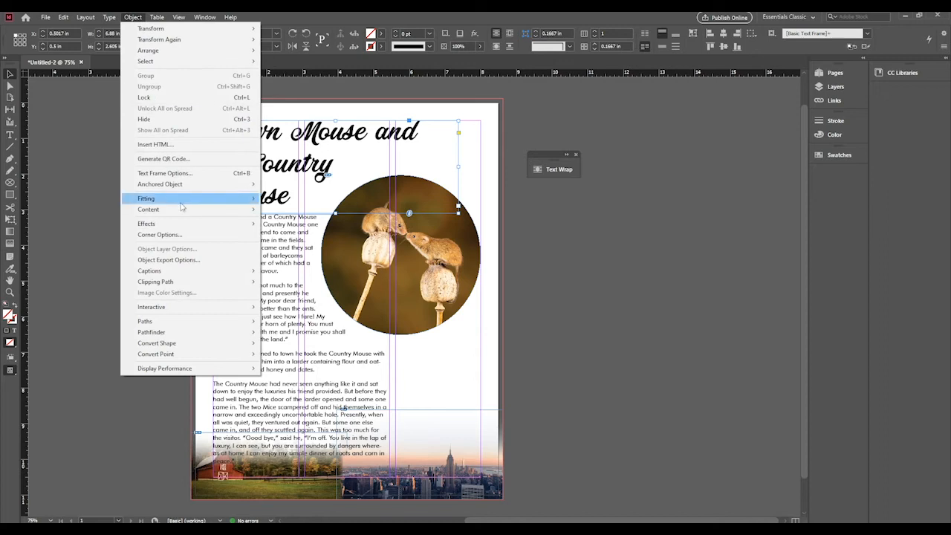
mouse_move(196, 226)
click(297, 238)
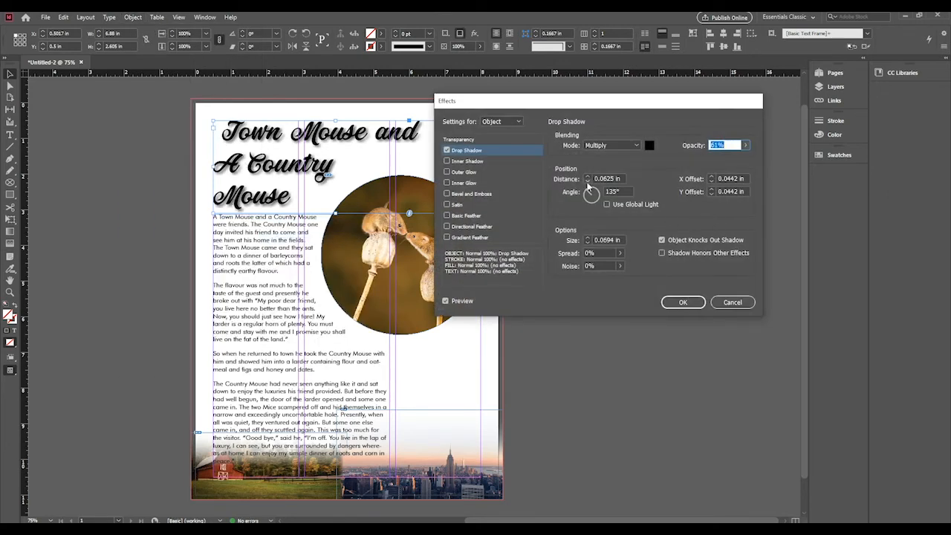
click(587, 182)
click(588, 177)
click(745, 147)
drag(726, 159, 717, 160)
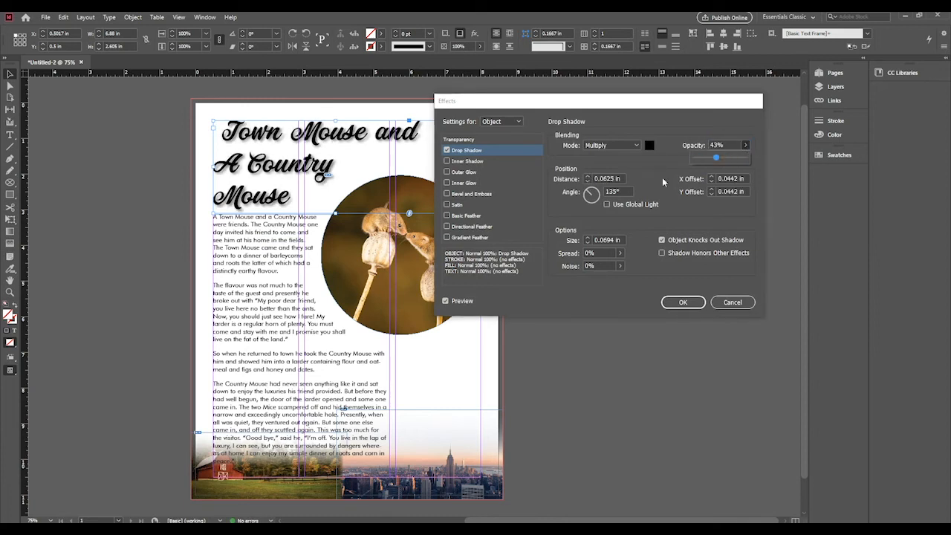
click(683, 302)
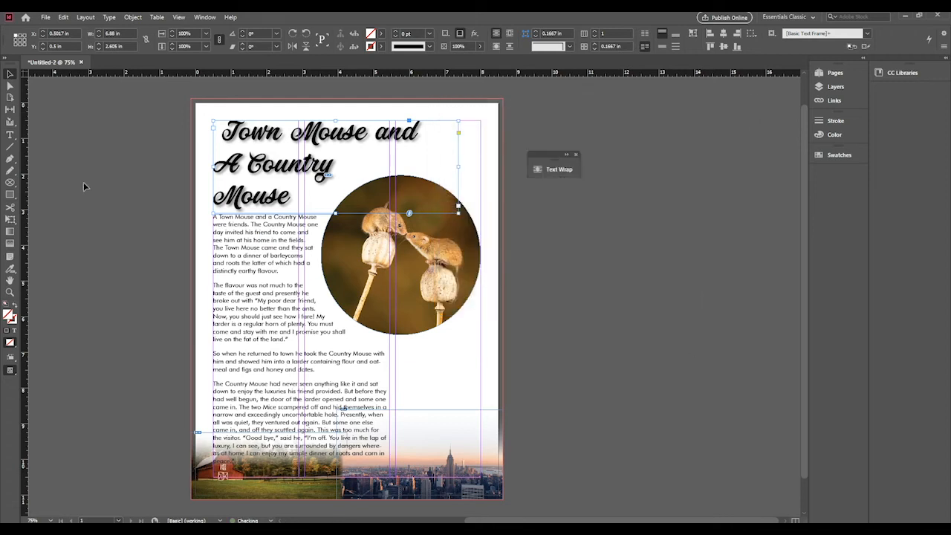
Deselect the title and check its shadow and the page layout in Preview screen mode
click(112, 180)
scroll(113, 183, down, 1)
scroll(113, 184, up, 2)
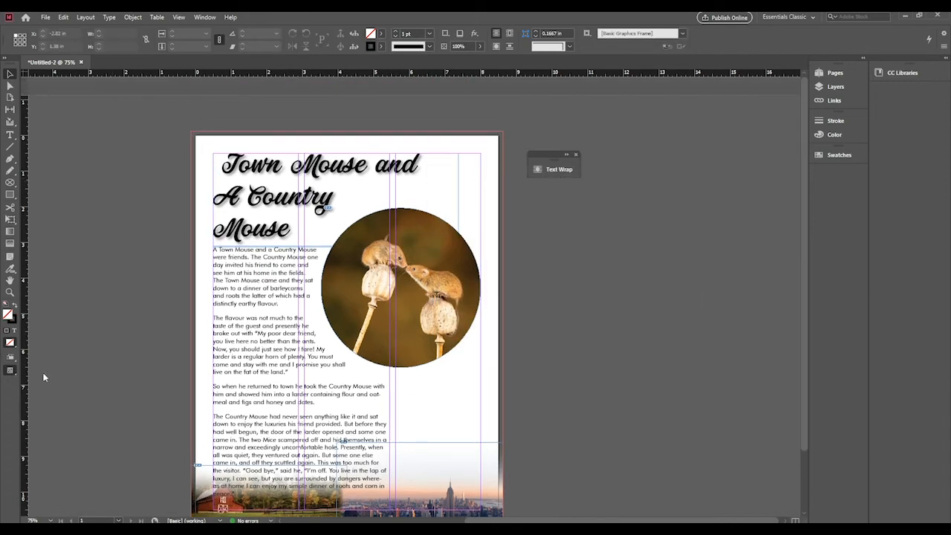
click(9, 370)
click(44, 395)
scroll(90, 273, down, 2)
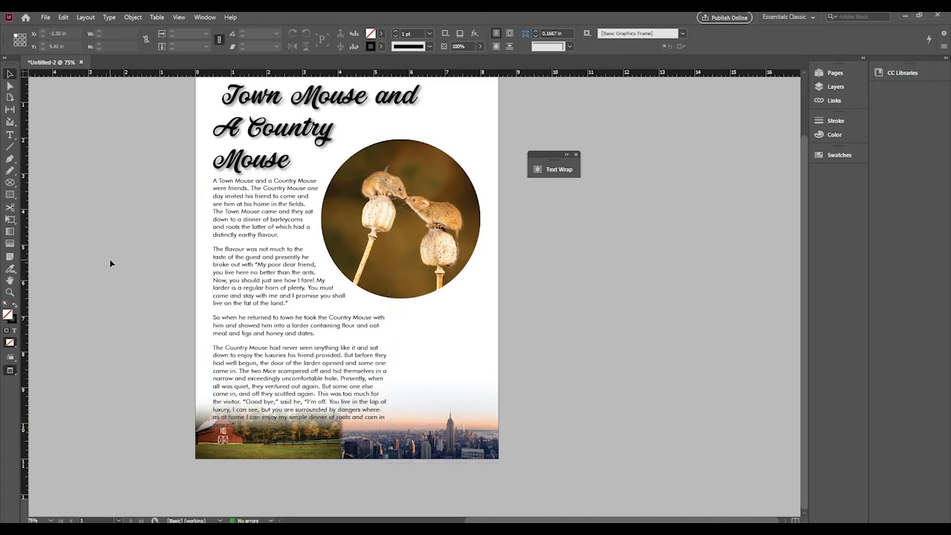
Return to Normal screen mode and draw an 8.75 × 11.25 in rectangle covering the page out to the bleed
click(18, 374)
click(67, 383)
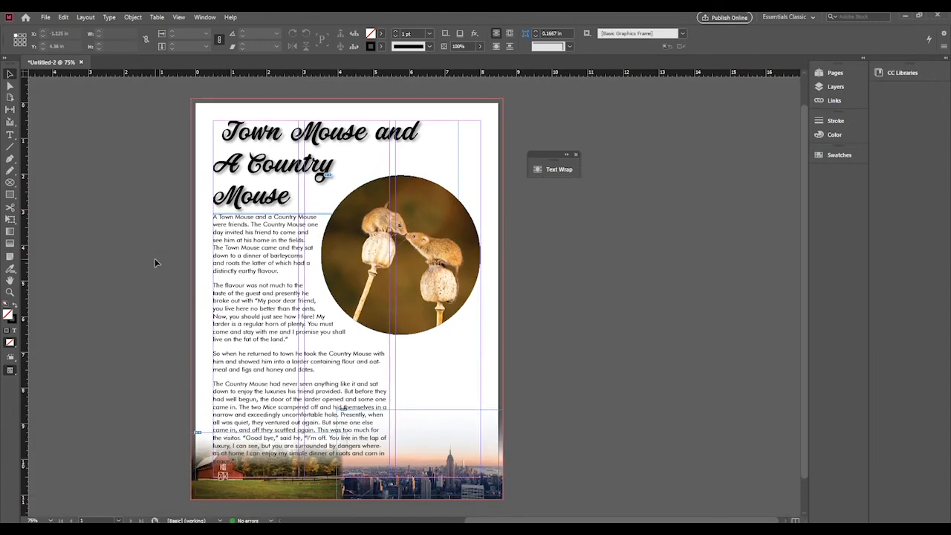
click(9, 197)
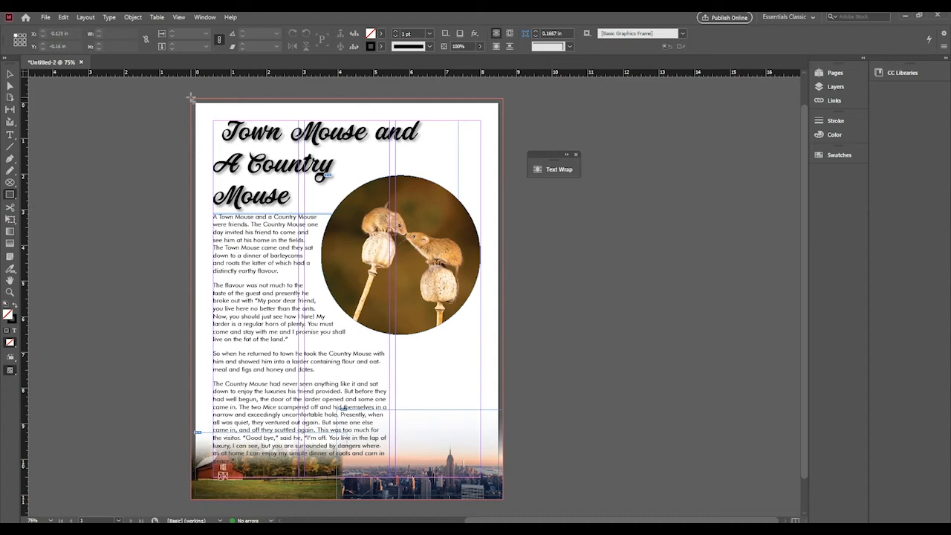
drag(191, 97, 503, 498)
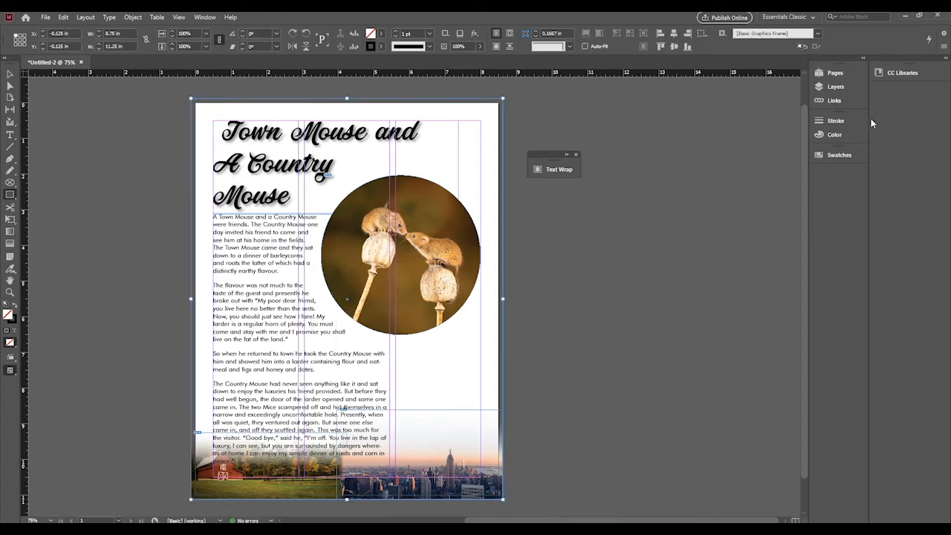
Try yellow and magenta swatches as the page rectangle's fill, ending on the dark blue C=100 M=90 Y=10 K=0 swatch
click(839, 154)
click(711, 248)
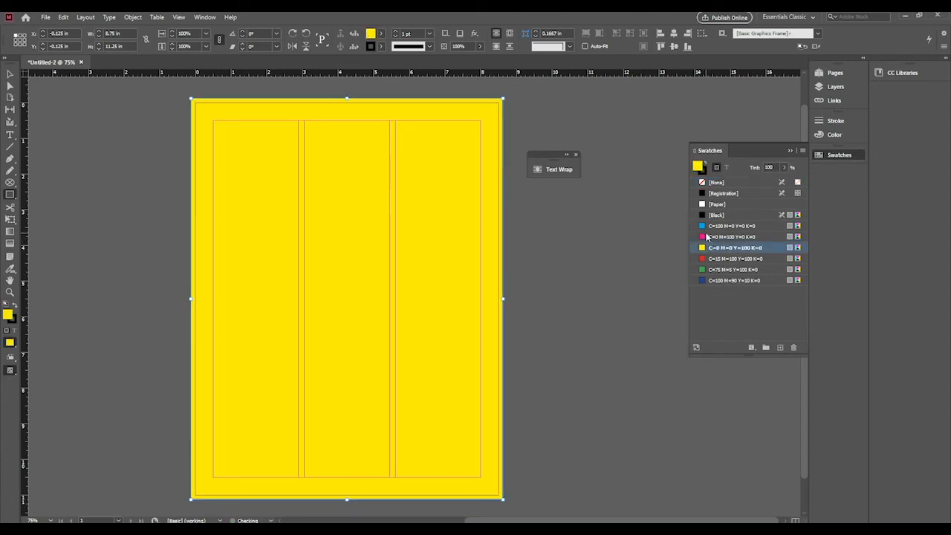
click(708, 237)
click(711, 272)
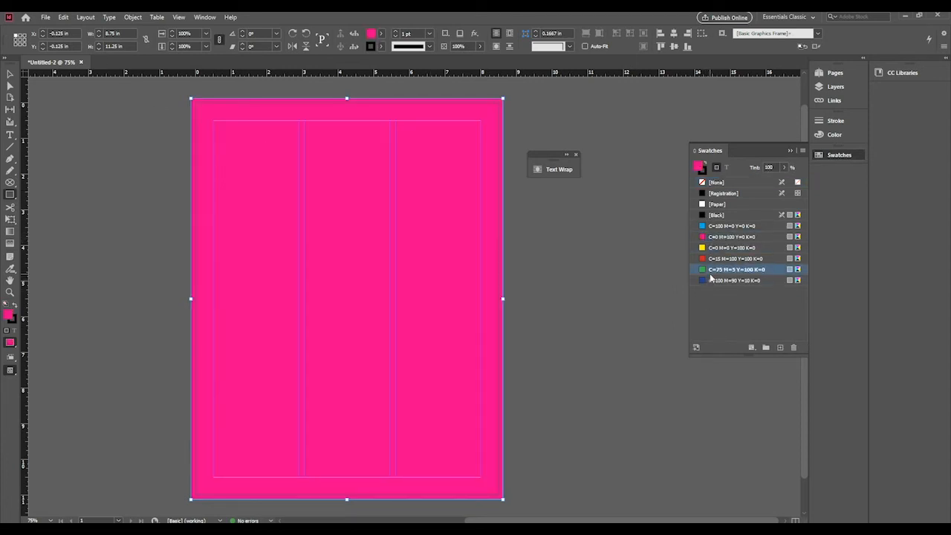
click(711, 280)
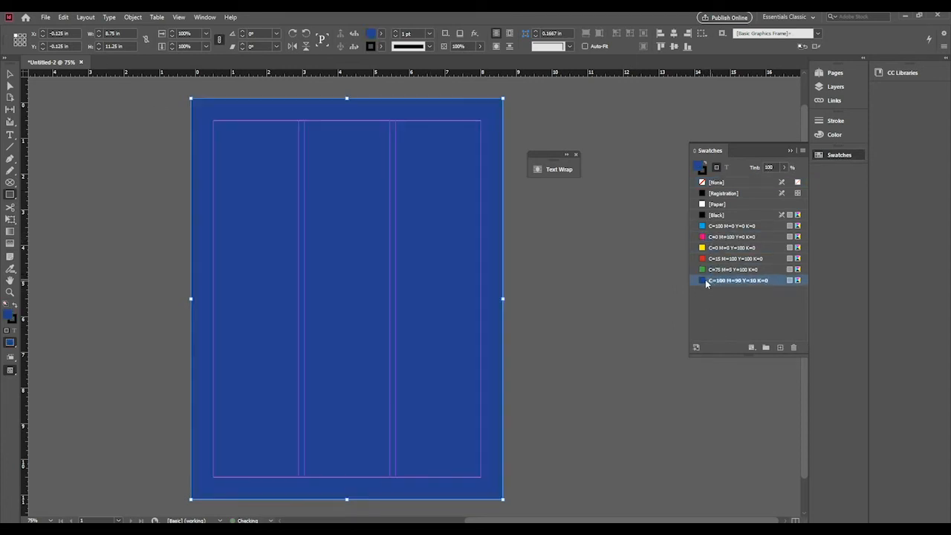
Remove the page rectangle's stroke and change its fill to a custom light sky blue in the Color Picker
click(14, 321)
click(716, 183)
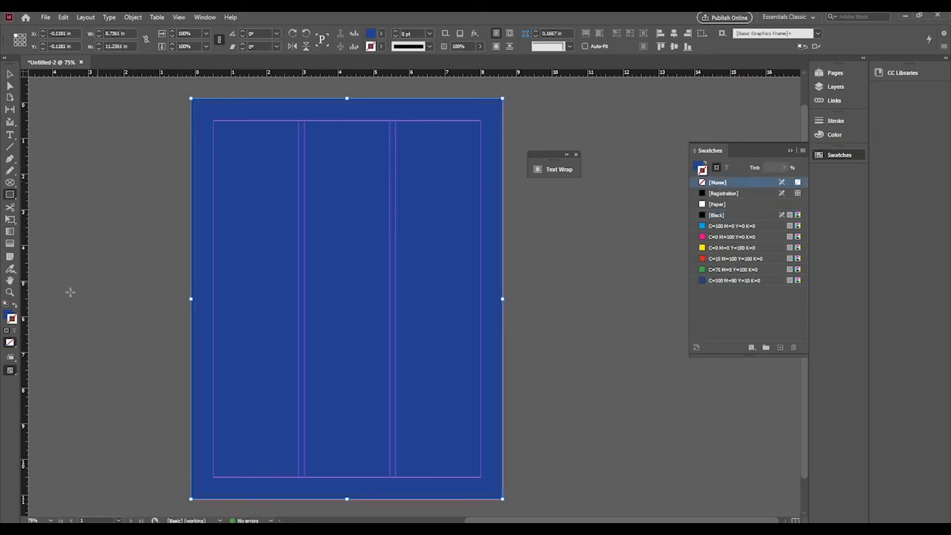
click(6, 317)
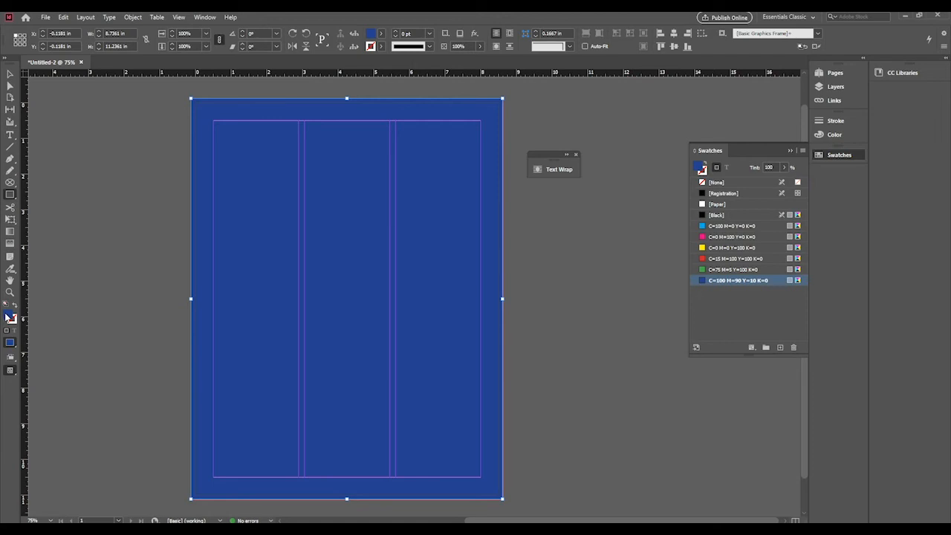
double_click(10, 317)
drag(415, 312, 464, 227)
click(571, 204)
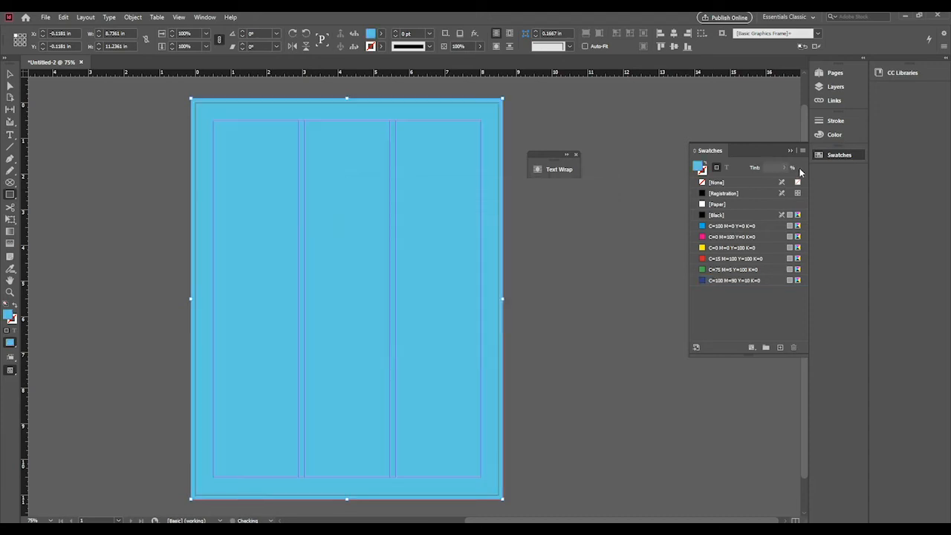
click(321, 265)
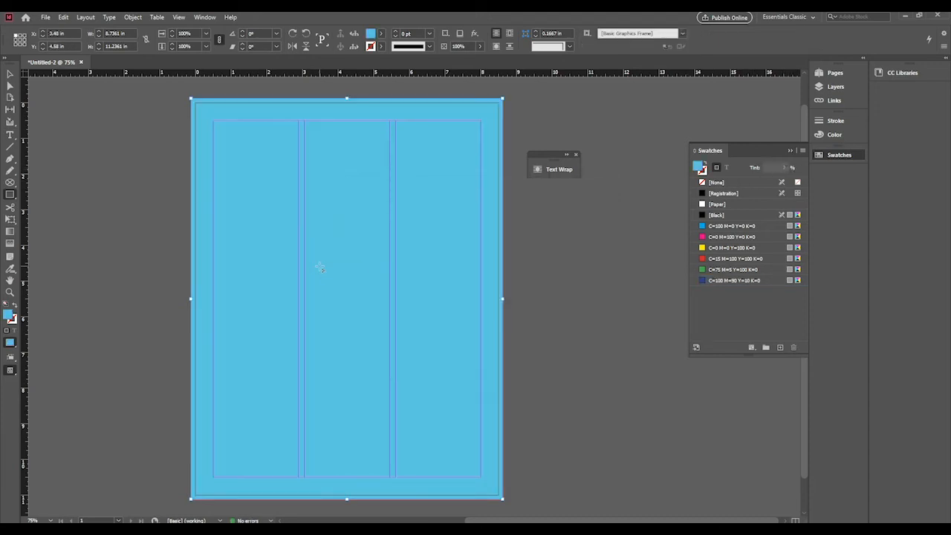
Send the sky blue page rectangle to the back, behind the title, story text and photos, and deselect it
click(9, 74)
click(373, 227)
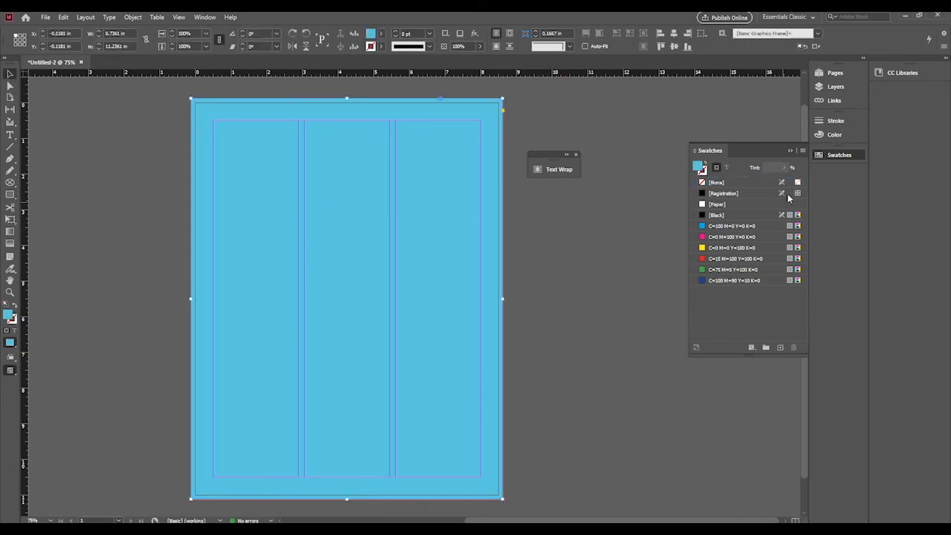
right_click(192, 196)
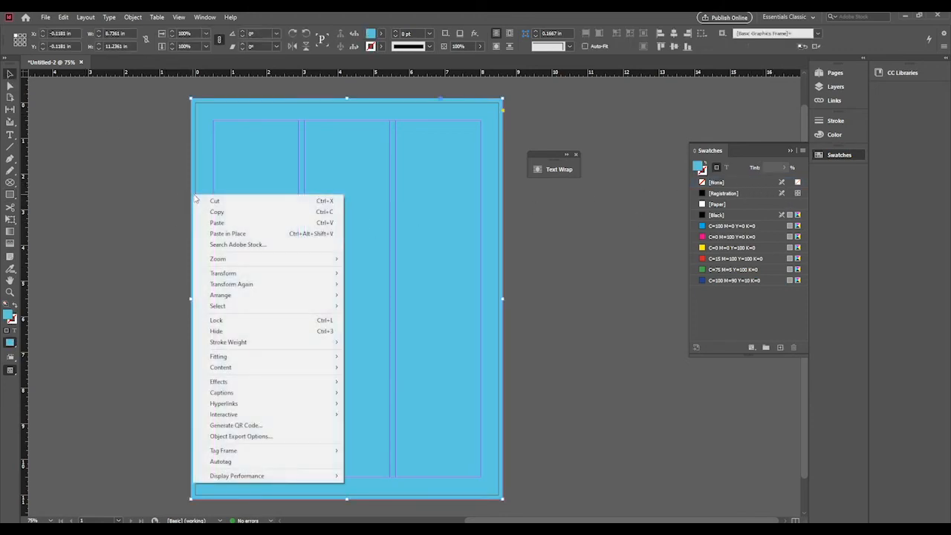
mouse_move(279, 296)
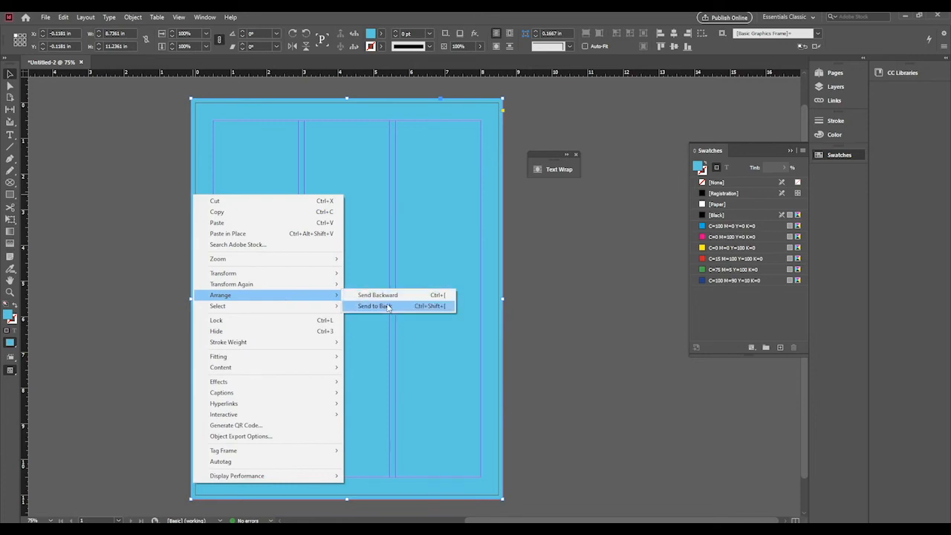
click(379, 306)
click(167, 228)
scroll(206, 262, down, 1)
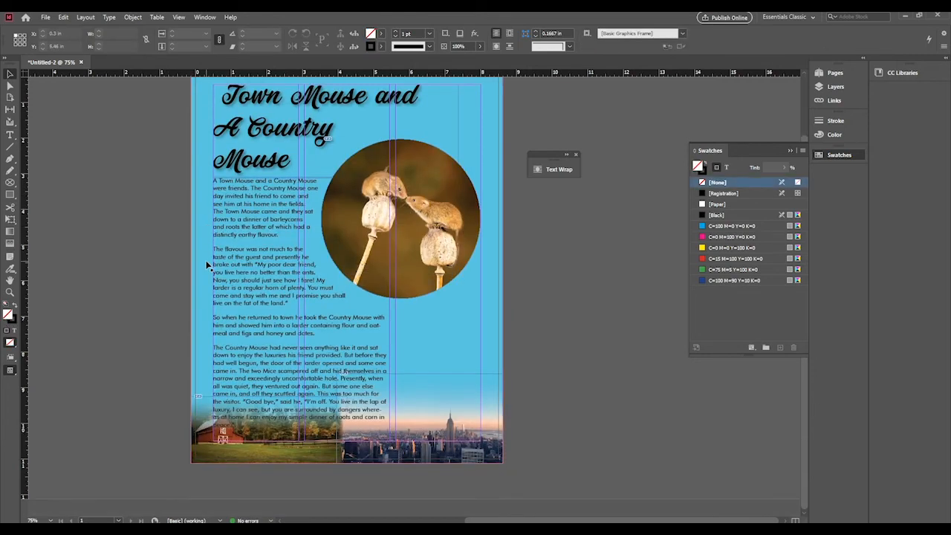
scroll(206, 262, up, 2)
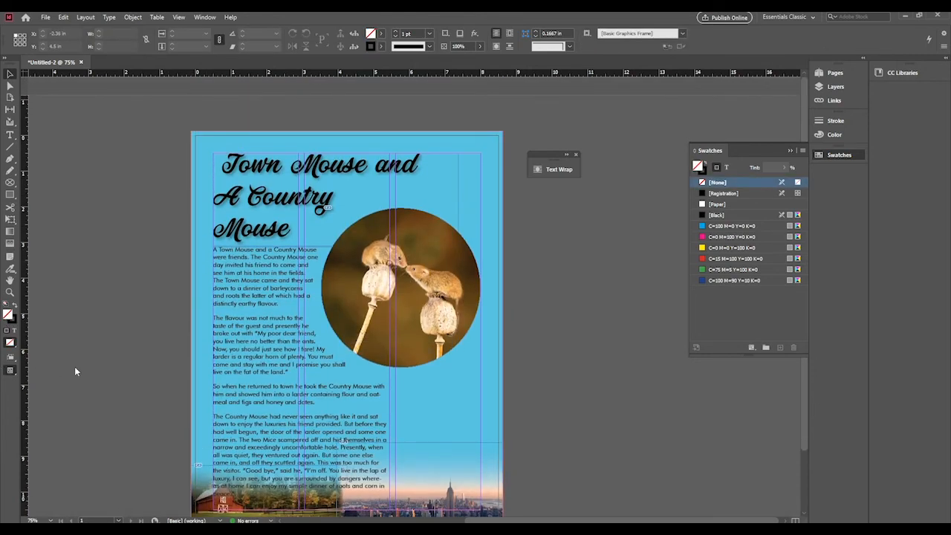
Check the blue background behind the whole page in Preview screen mode and return to Normal mode
click(11, 371)
click(57, 395)
scroll(168, 333, down, 2)
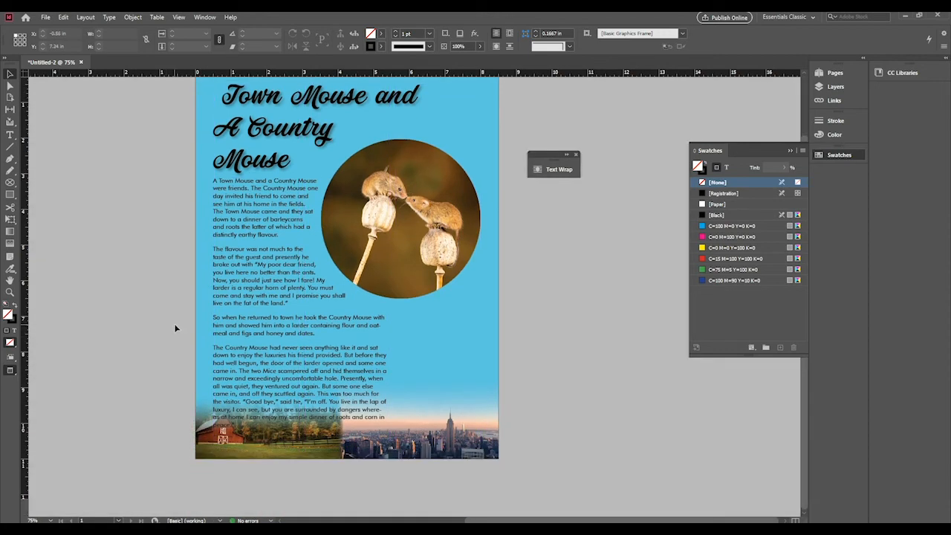
scroll(174, 327, up, 1)
scroll(174, 325, down, 1)
scroll(174, 325, up, 1)
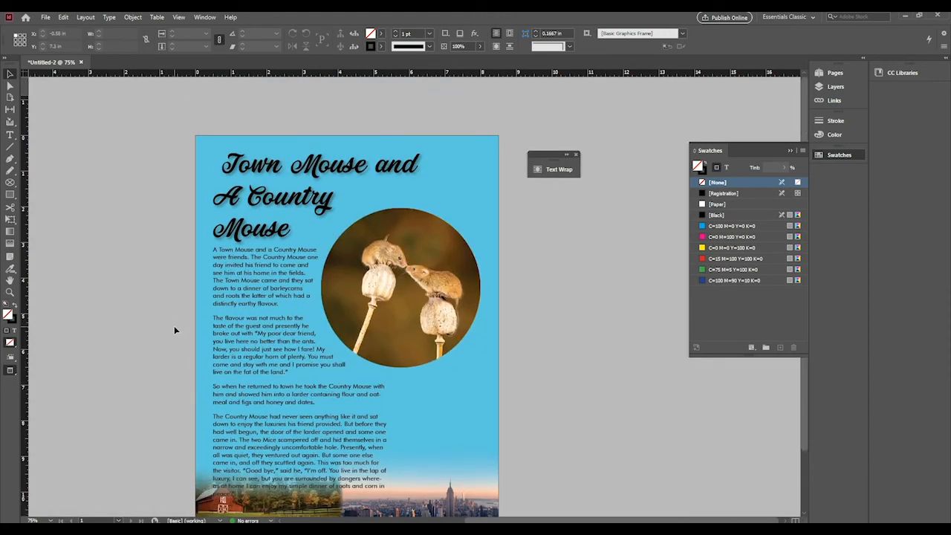
key(w)
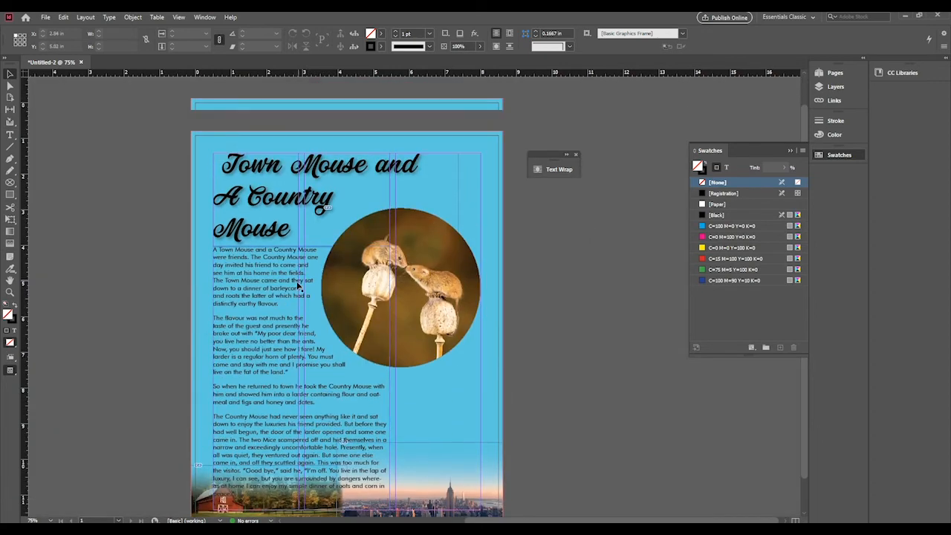
Lower the background rectangle's opacity to 27% in the Transparency effect, keeping the Normal blending mode
click(196, 147)
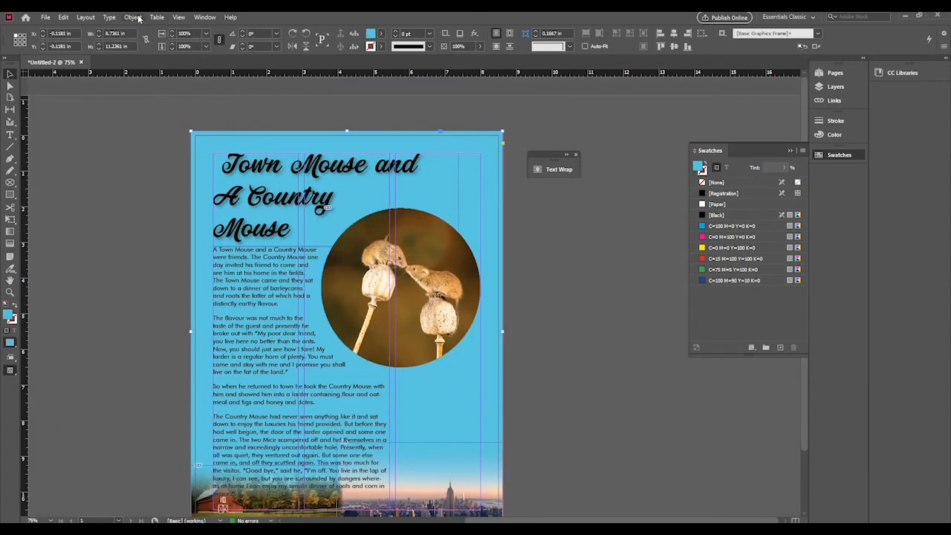
click(133, 17)
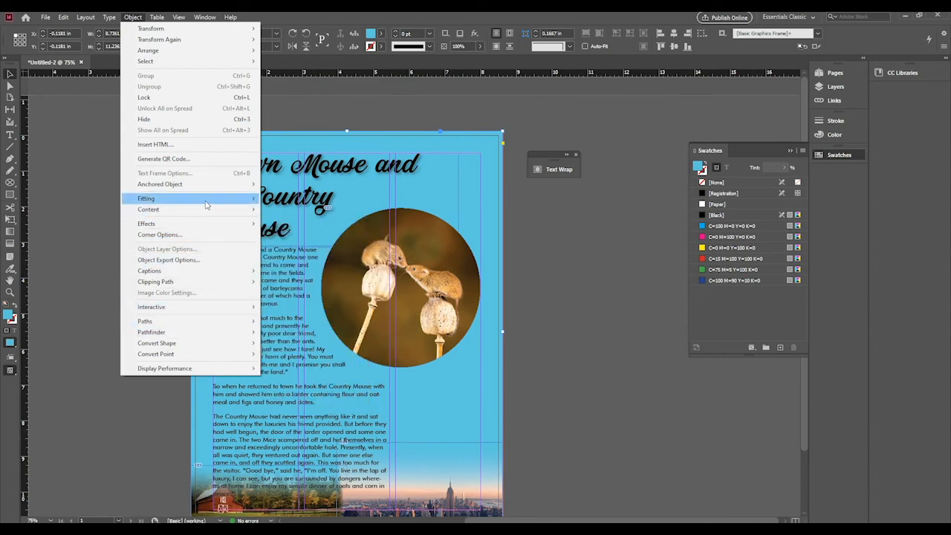
mouse_move(206, 226)
click(287, 223)
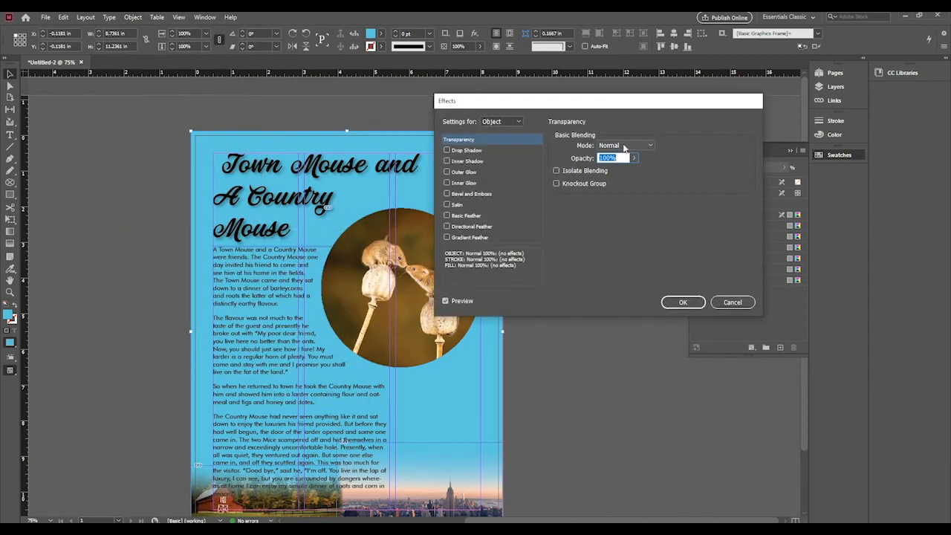
click(648, 147)
click(650, 150)
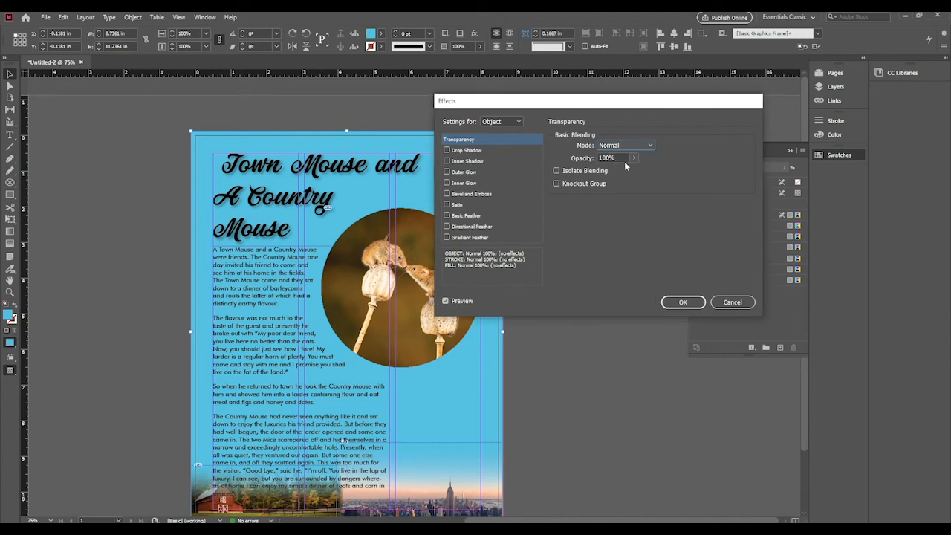
click(633, 158)
drag(633, 171, 585, 184)
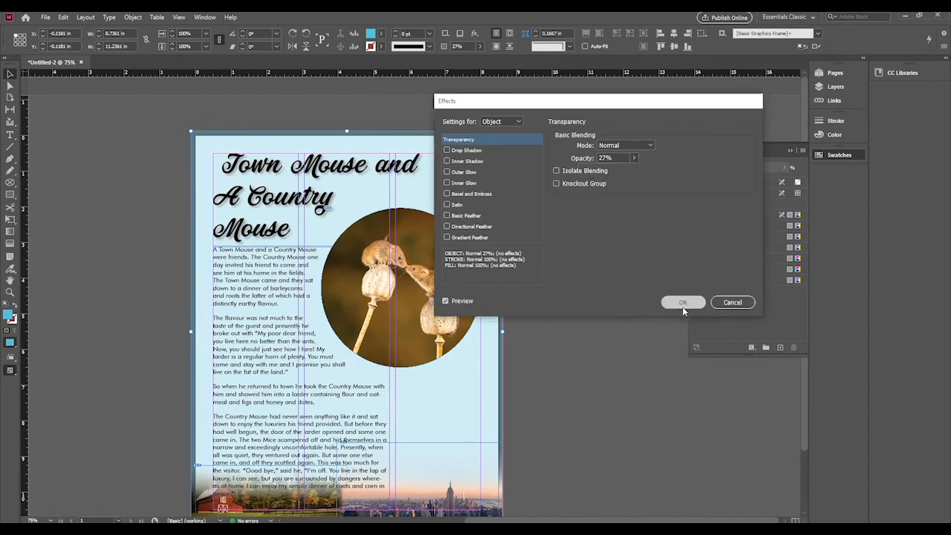
click(681, 303)
Deselect the background, check the lightened page in Preview screen mode and return to Normal mode
click(152, 142)
scroll(161, 157, down, 2)
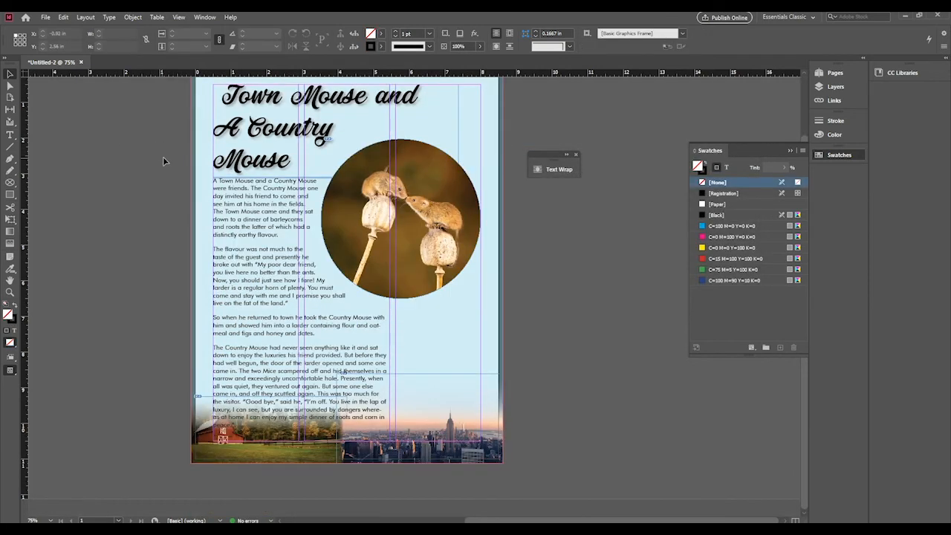
scroll(162, 157, up, 2)
click(9, 377)
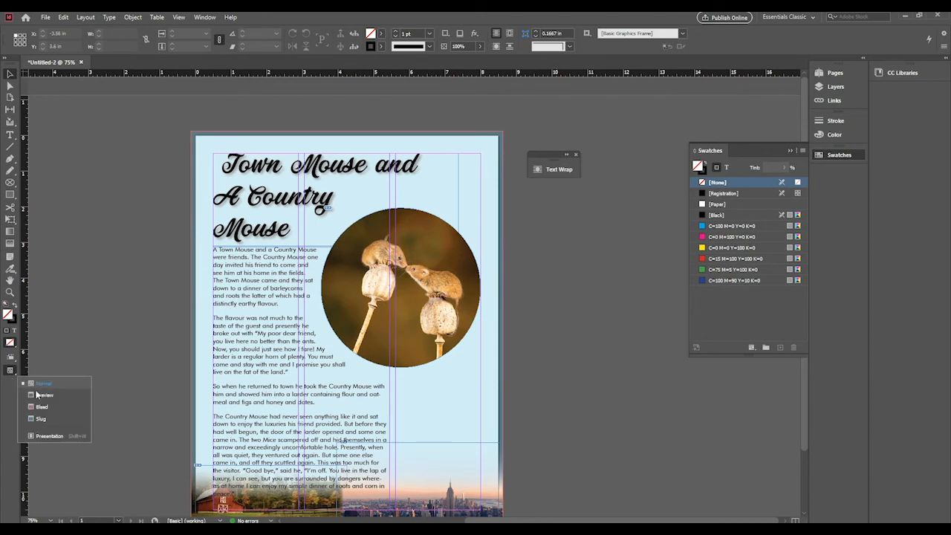
click(45, 396)
scroll(102, 335, down, 2)
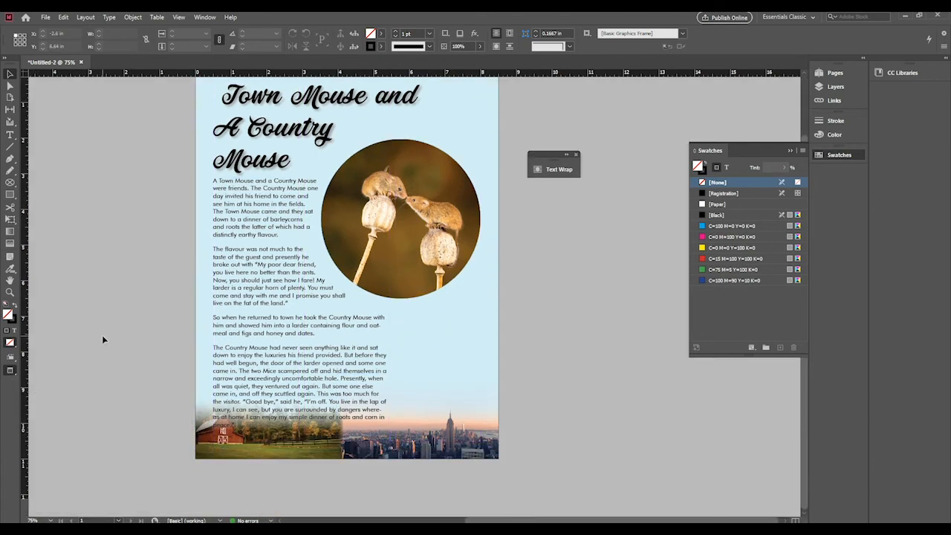
scroll(109, 322, up, 2)
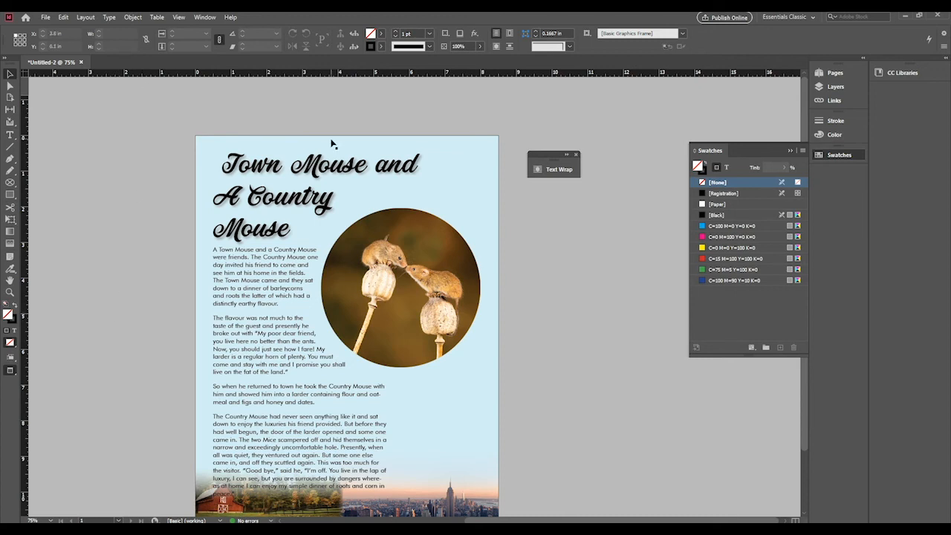
click(132, 17)
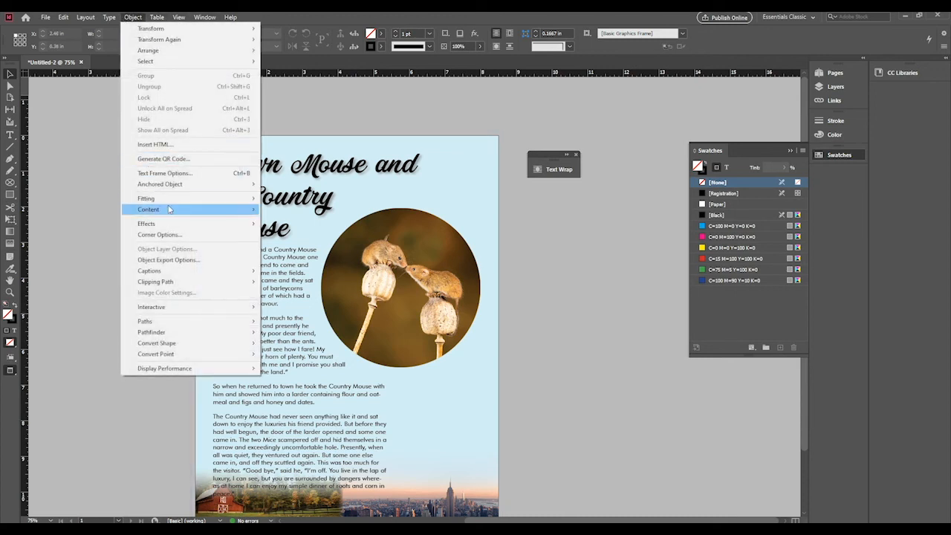
mouse_move(181, 227)
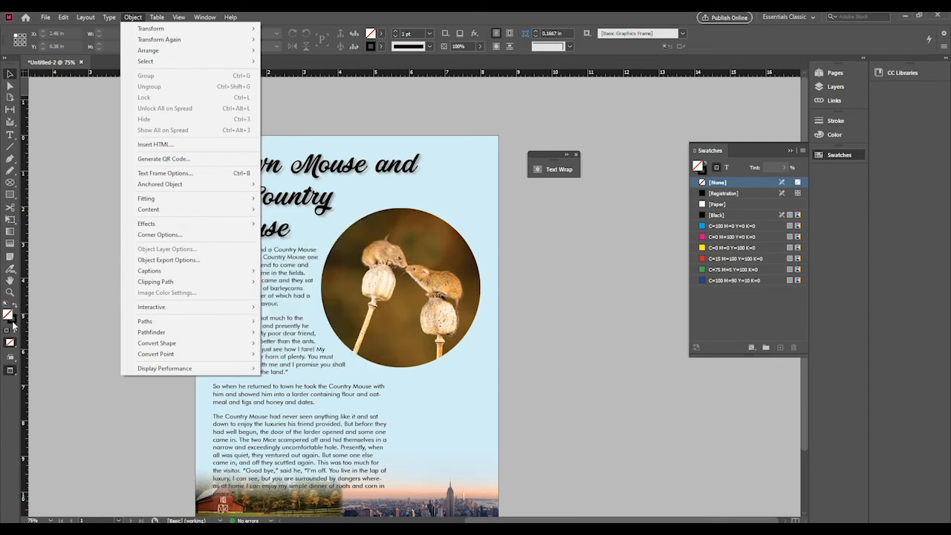
click(14, 372)
drag(13, 373, 42, 383)
Add an Outer Glow effect to the circular mouse photo
click(382, 269)
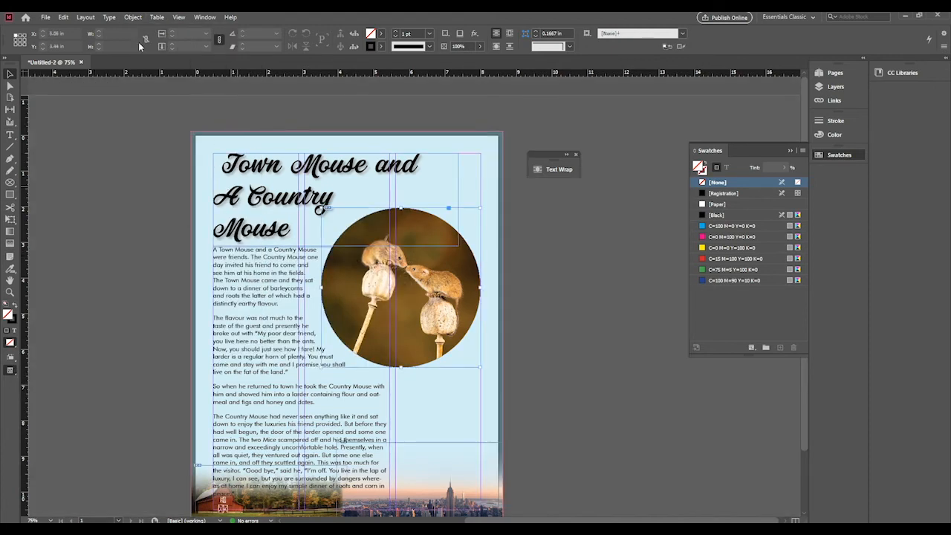
click(257, 275)
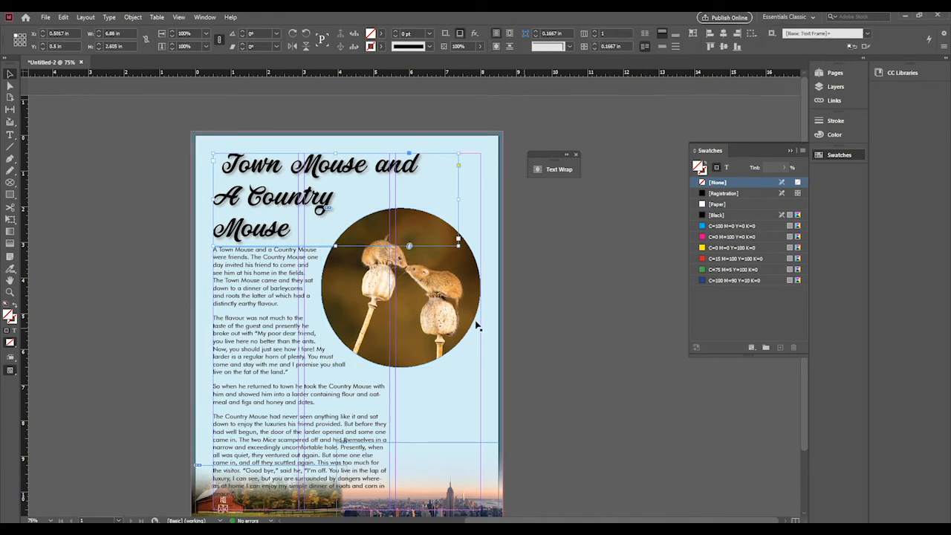
click(472, 324)
click(134, 17)
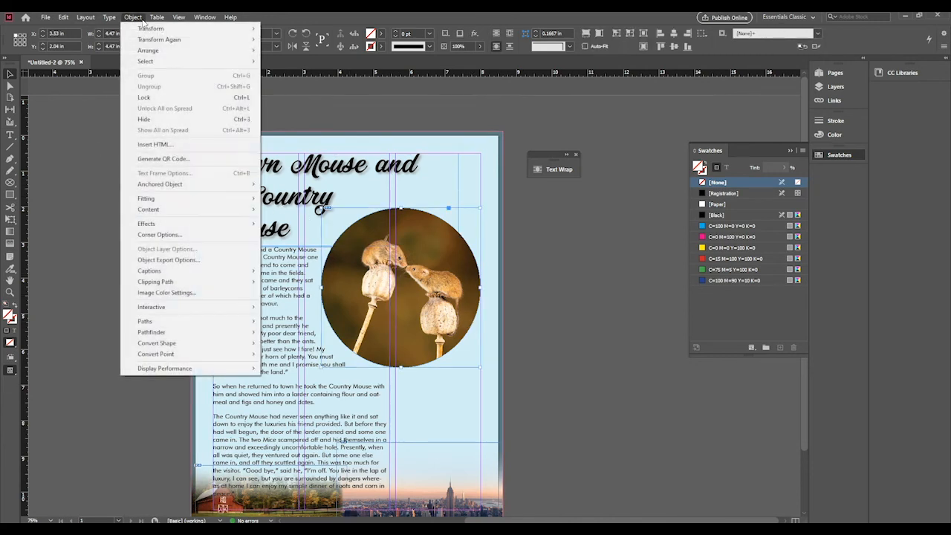
mouse_move(192, 223)
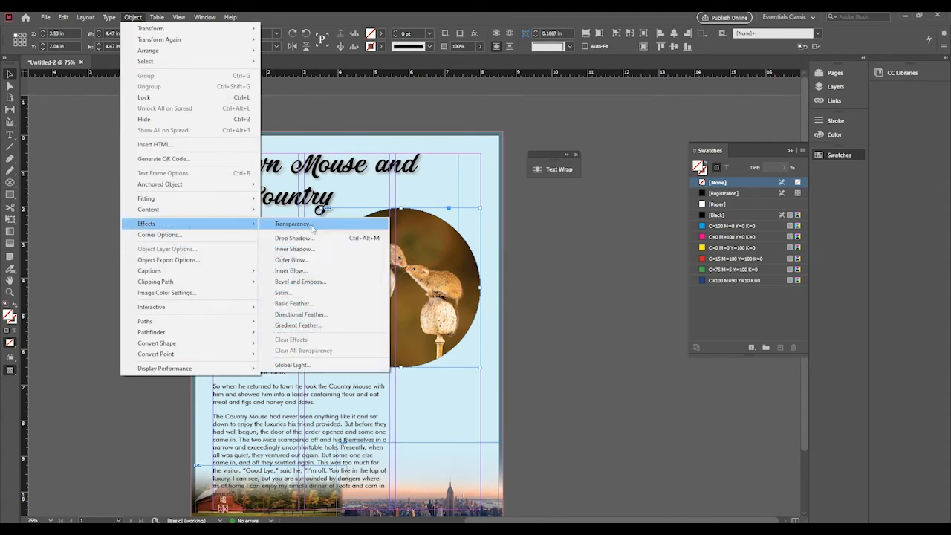
click(293, 260)
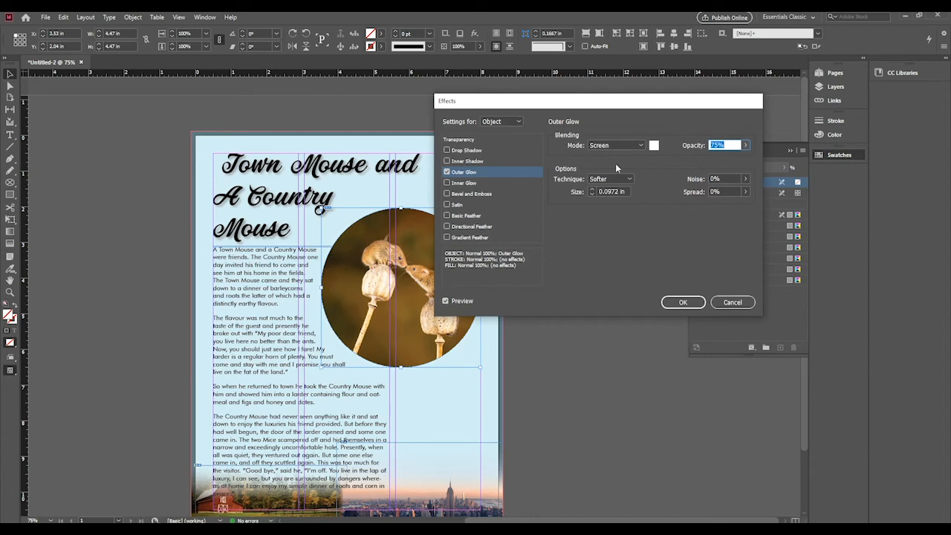
Set the outer glow's colour to the magenta C=0 M=100 Y=0 K=0 swatch and its blending mode to Multiply
click(654, 146)
click(426, 269)
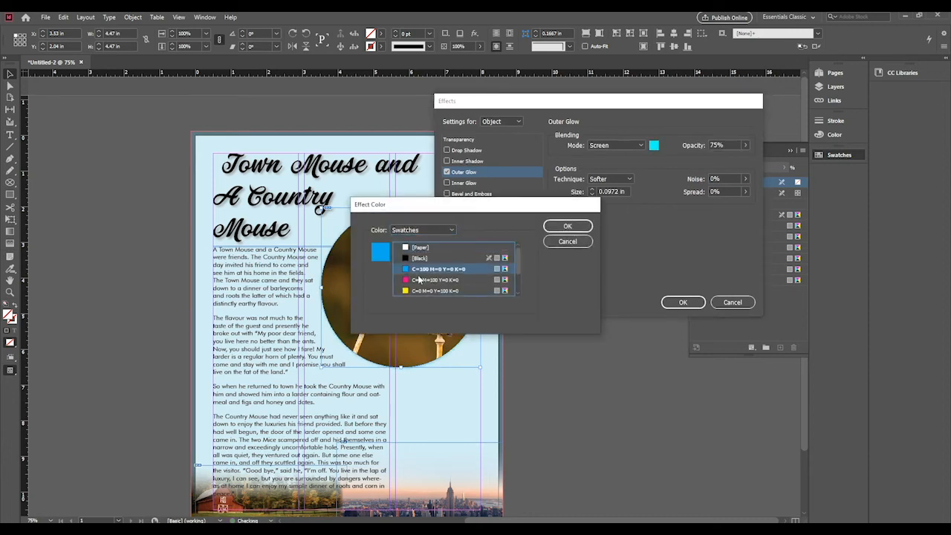
click(438, 279)
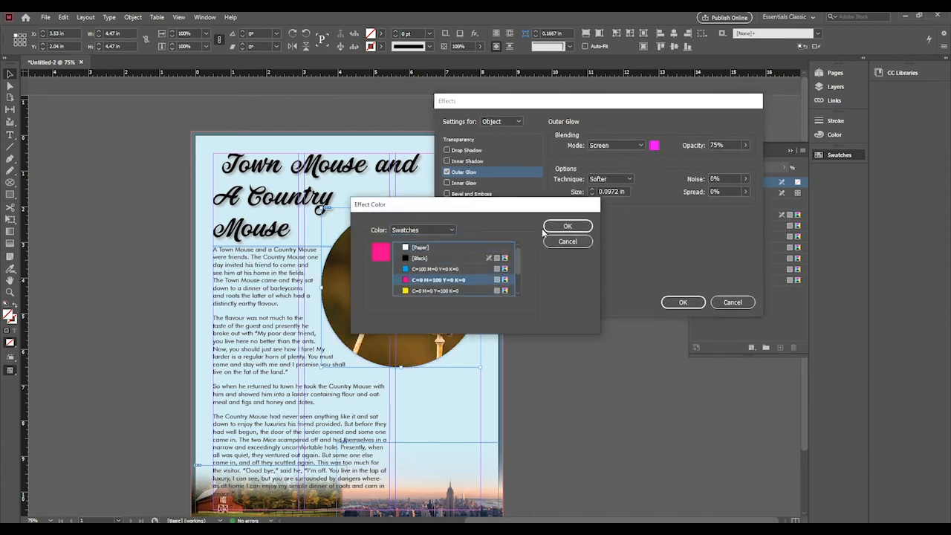
click(566, 227)
click(614, 145)
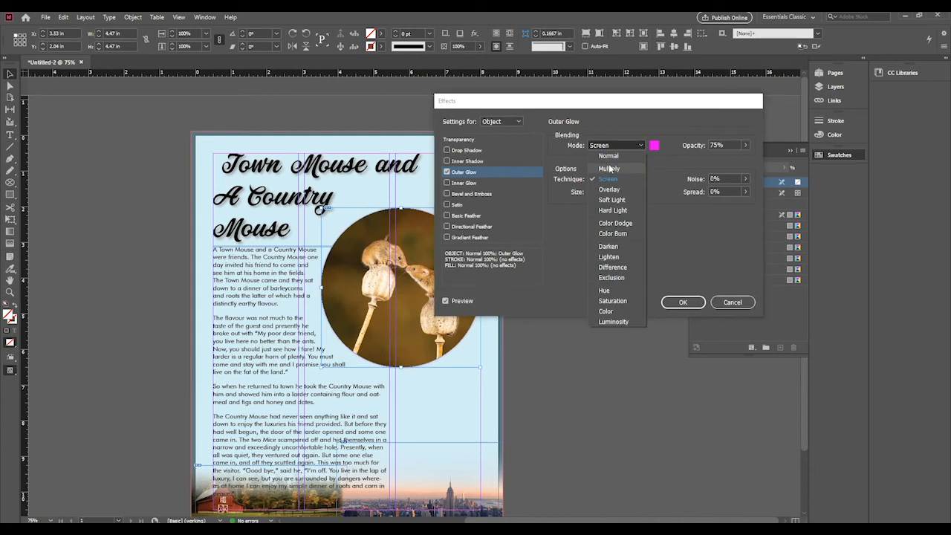
click(610, 169)
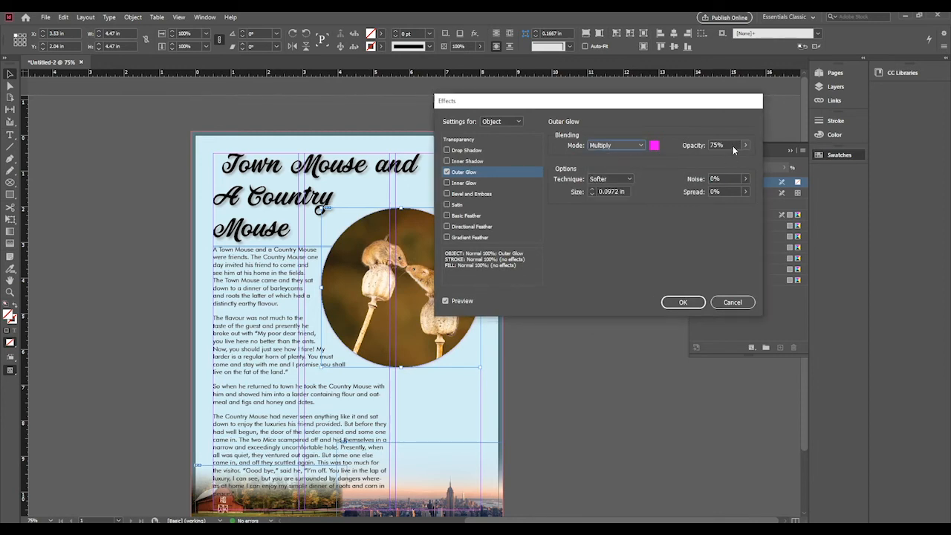
Increase the outer glow's size to 1 in
click(594, 190)
click(594, 189)
click(593, 189)
click(593, 189)
click(593, 190)
click(593, 189)
click(592, 189)
click(592, 189)
click(591, 190)
click(591, 189)
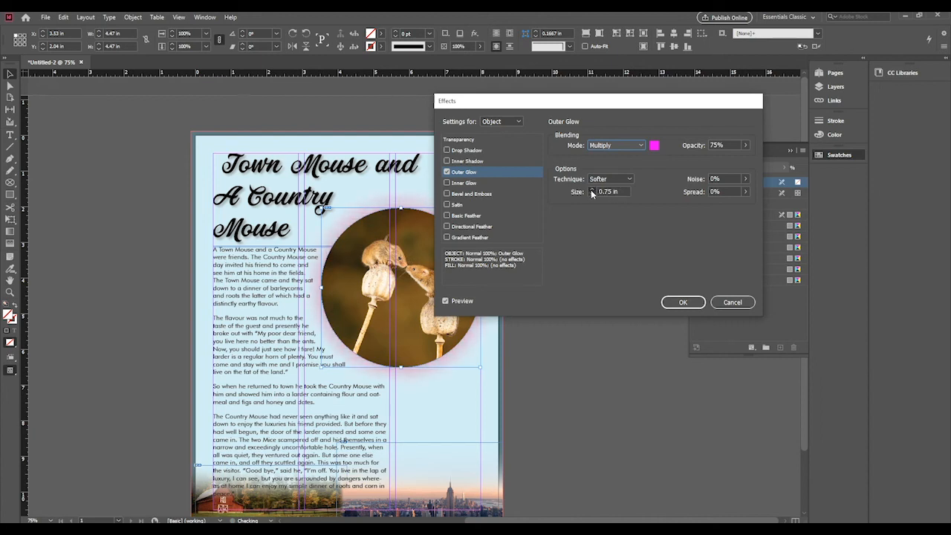
click(593, 190)
click(593, 190)
Change the glow colour to a soft CMYK blue with cyan 59, magenta 32, yellow 9 and black 0
click(654, 145)
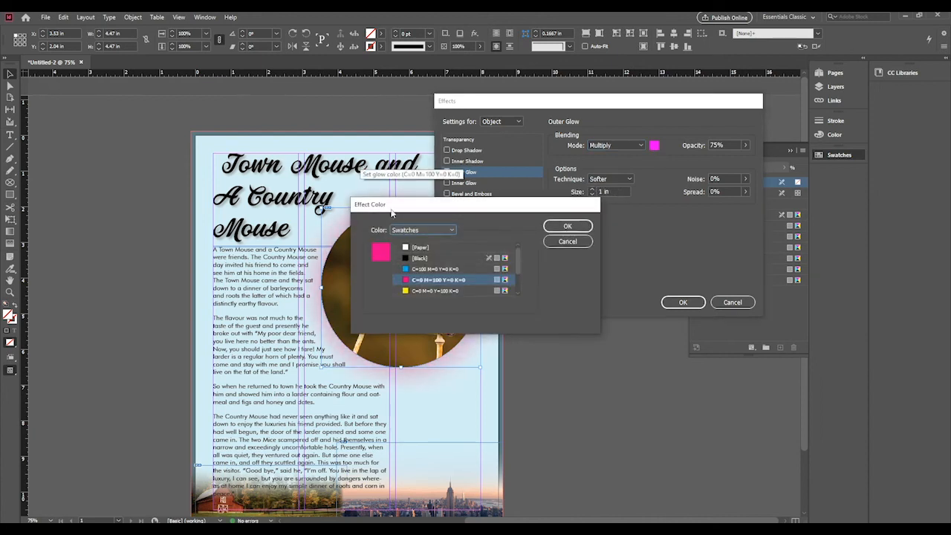
click(438, 268)
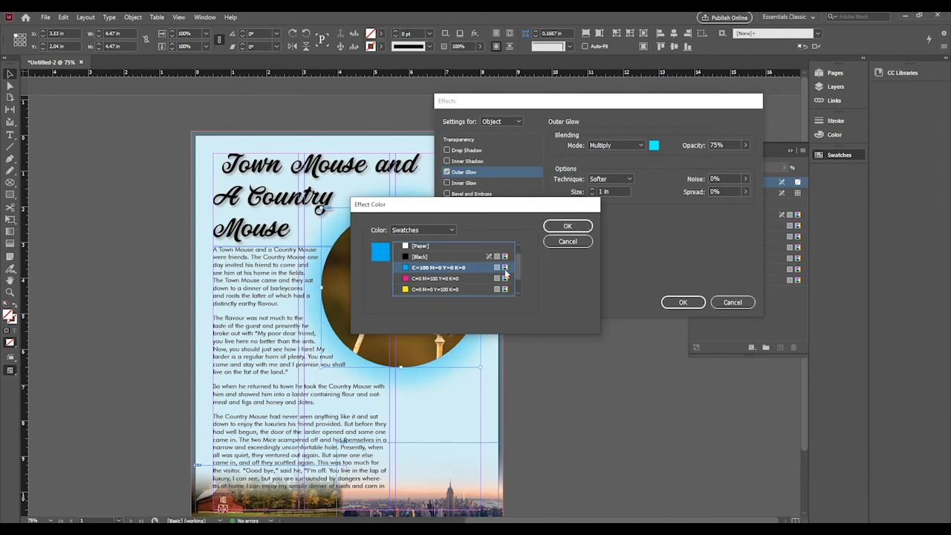
scroll(505, 273, down, 1)
click(449, 229)
click(439, 251)
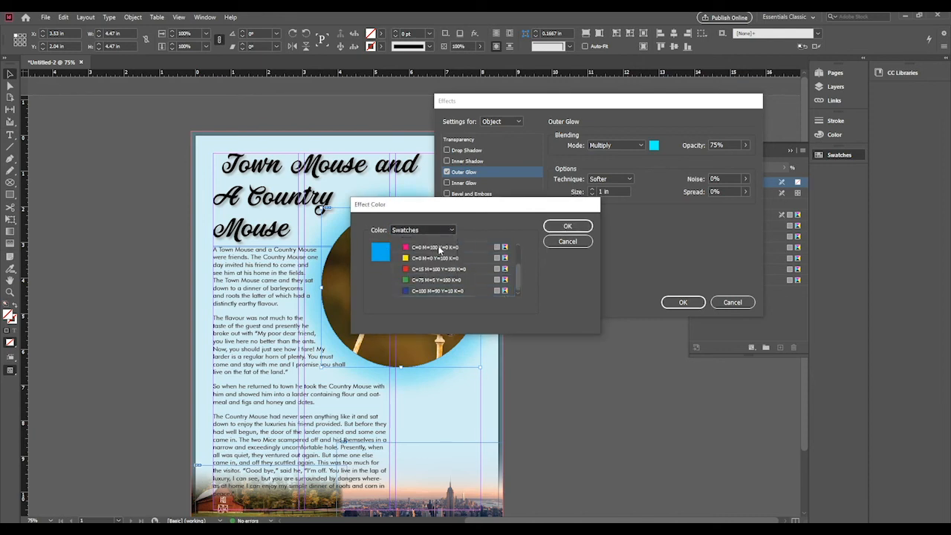
mouse_move(425, 261)
mouse_down()
mouse_move(458, 259)
mouse_move(440, 260)
mouse_move(448, 272)
mouse_move(427, 271)
mouse_up()
drag(476, 249, 455, 248)
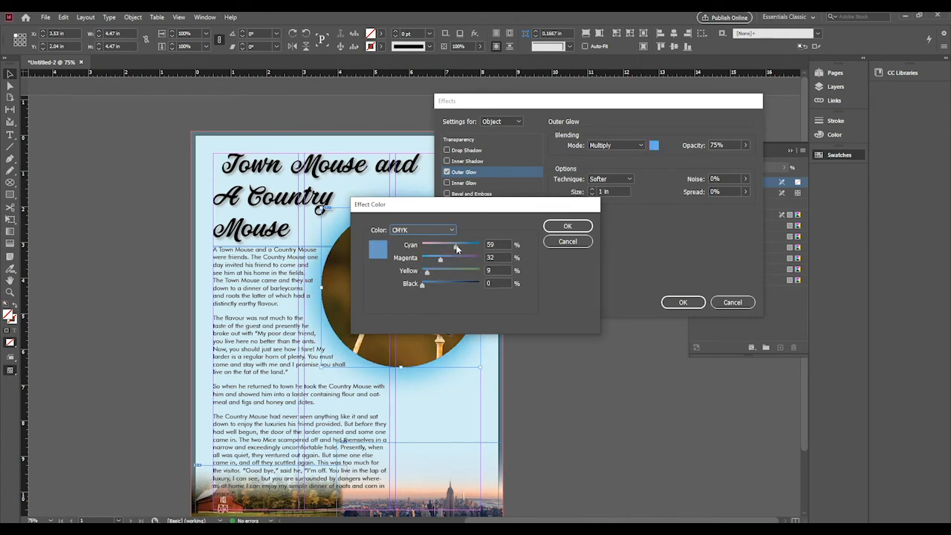
click(572, 224)
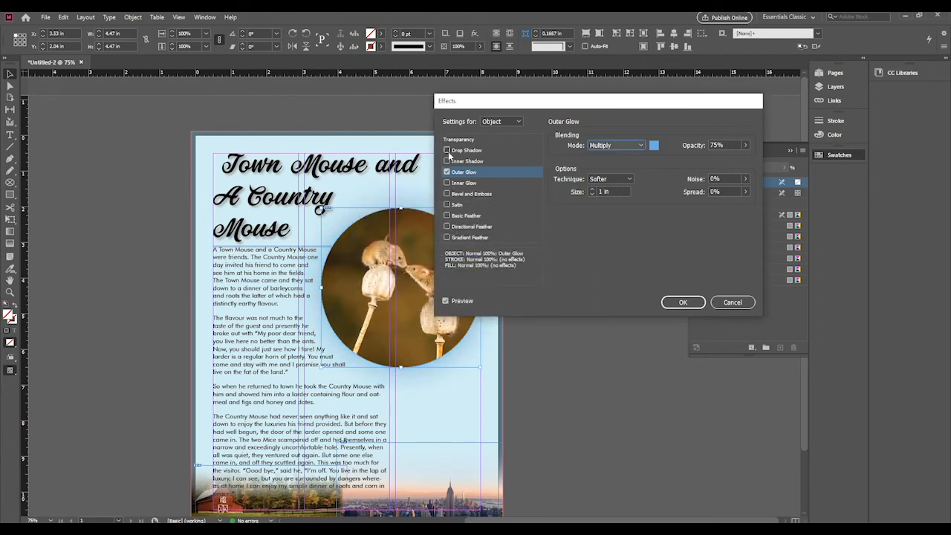
Try a drop shadow on the circular mouse photo, switch it off and cancel the pending effect changes
click(447, 150)
drag(546, 101, 646, 101)
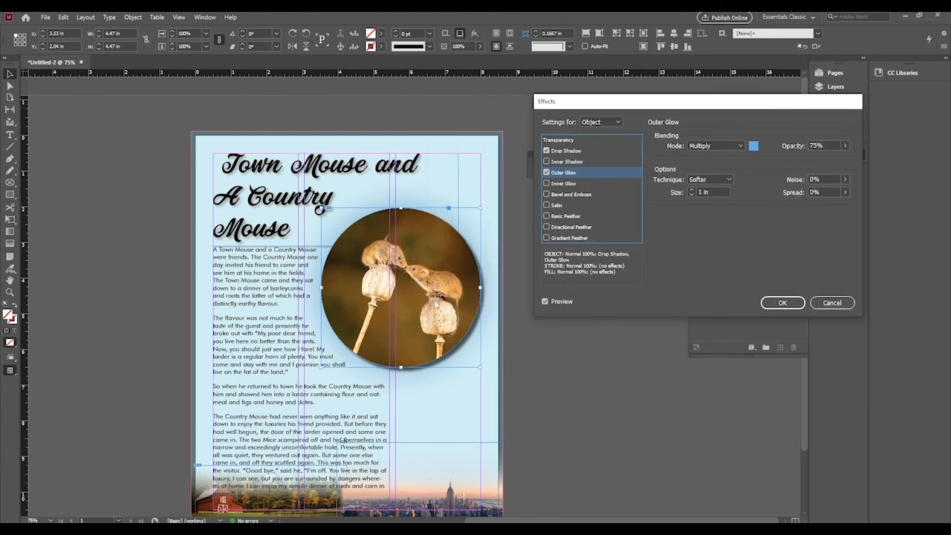
click(546, 150)
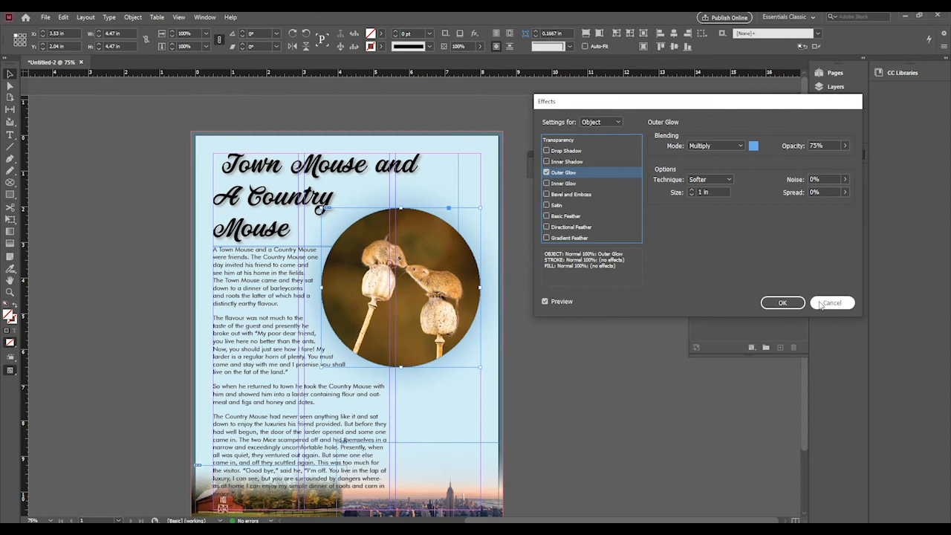
click(821, 303)
click(135, 184)
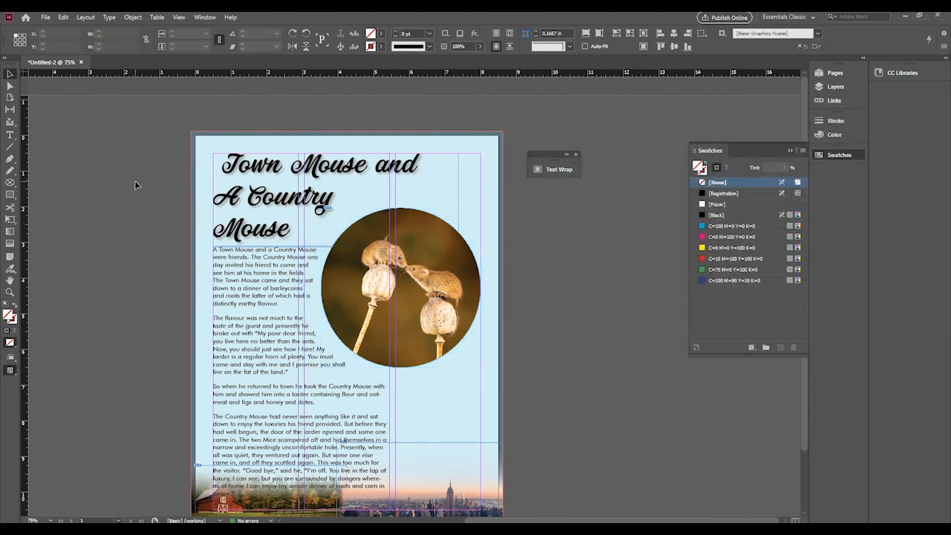
scroll(136, 185, down, 2)
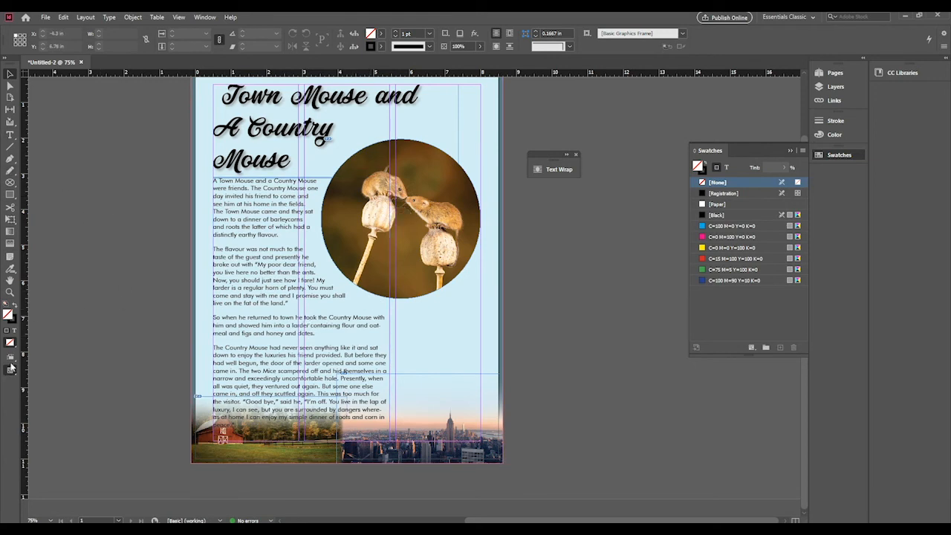
click(370, 219)
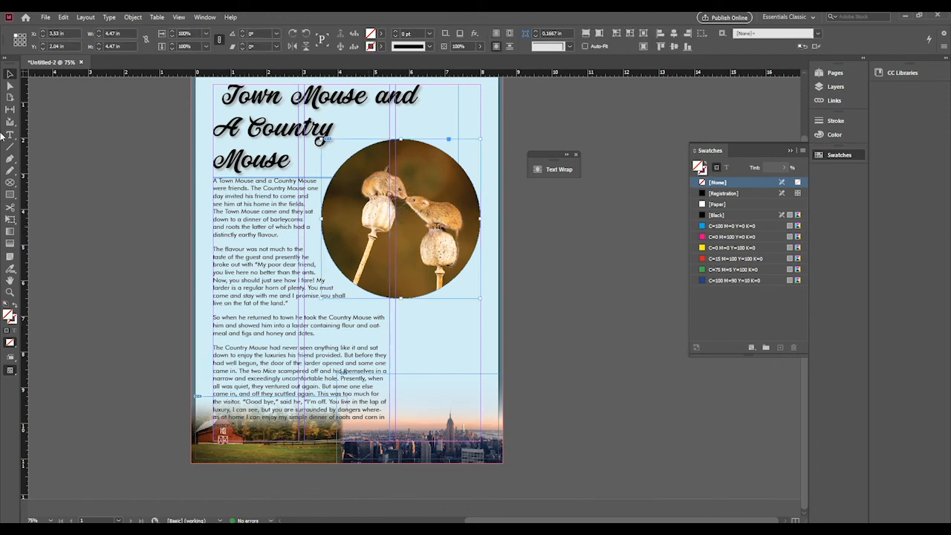
click(124, 192)
key(t)
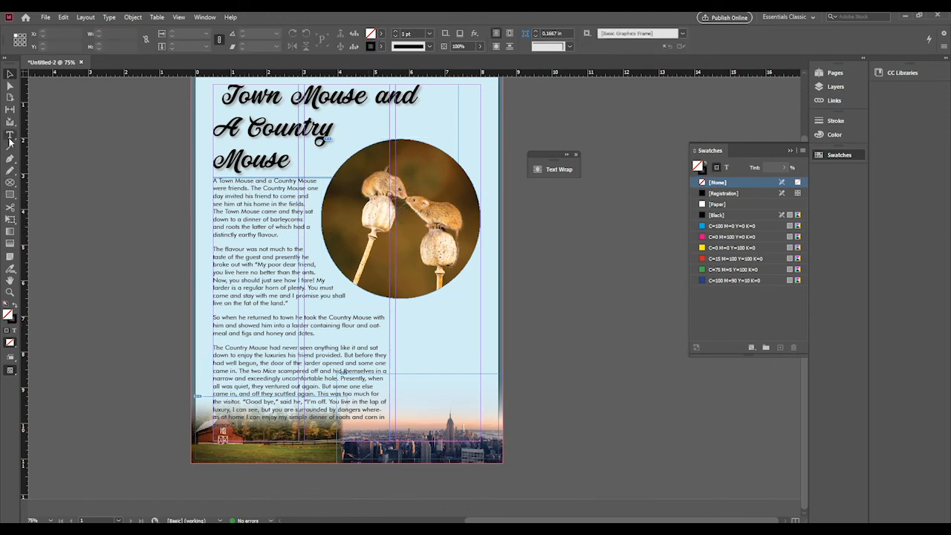
drag(286, 304, 427, 321)
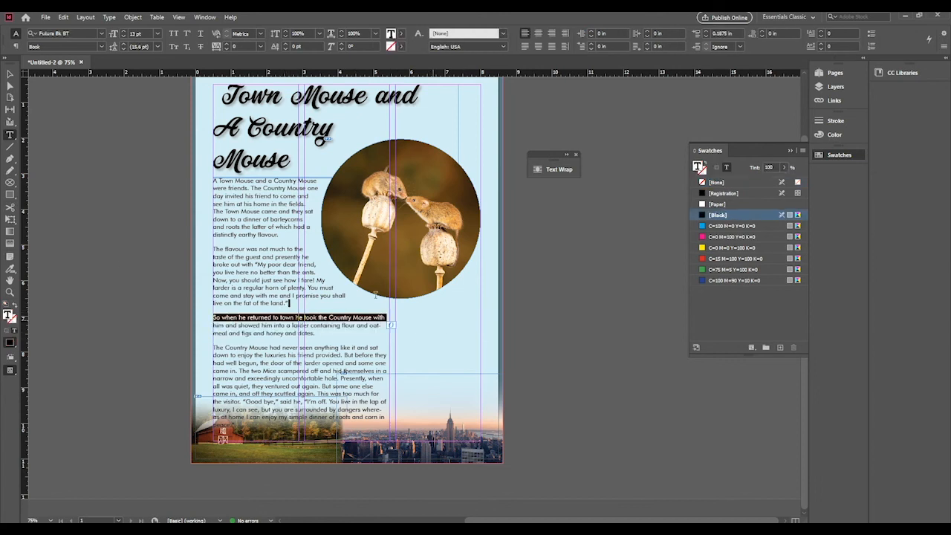
click(9, 75)
Create a caption text frame about 3.14 in wide on the pasteboard beside the page, reading "Mr. and Mrs. Mousez"
click(12, 135)
drag(67, 140, 179, 147)
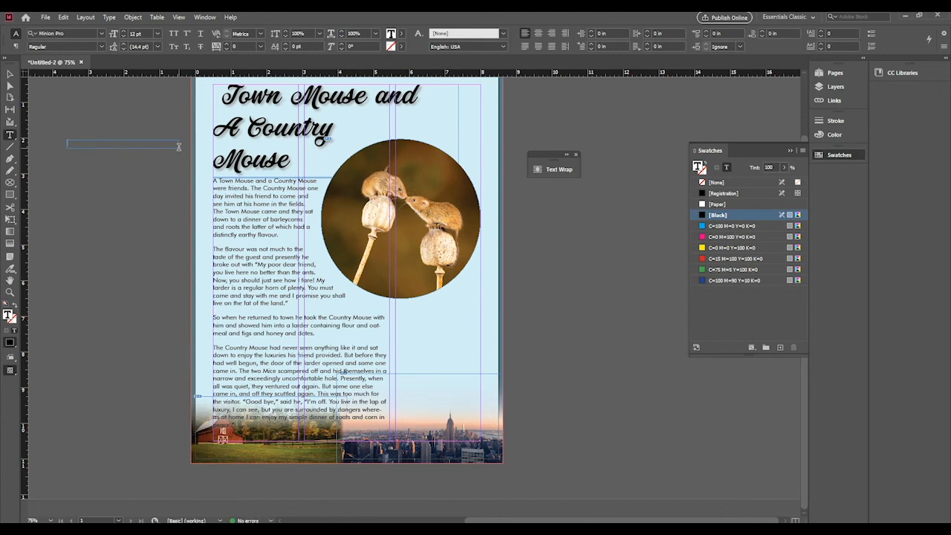
text(Mi)
click(9, 74)
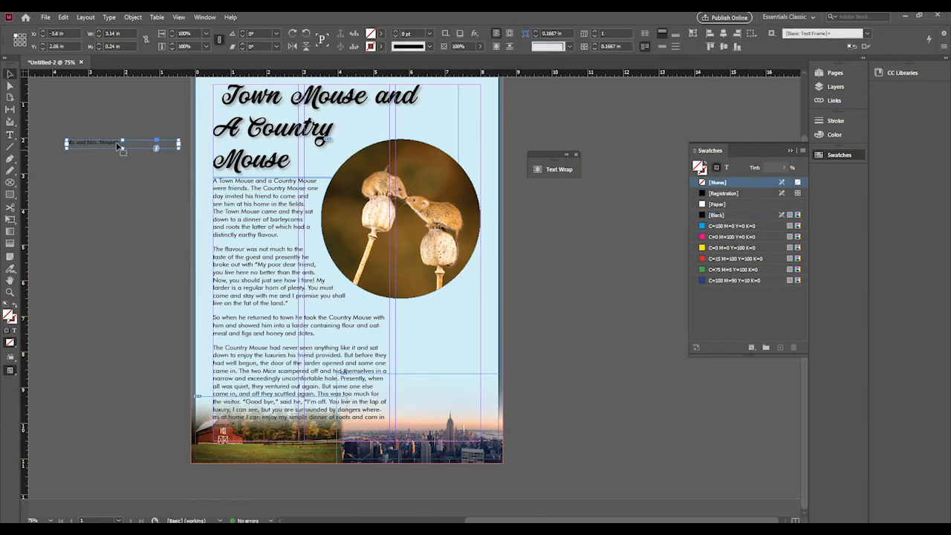
drag(118, 146, 142, 196)
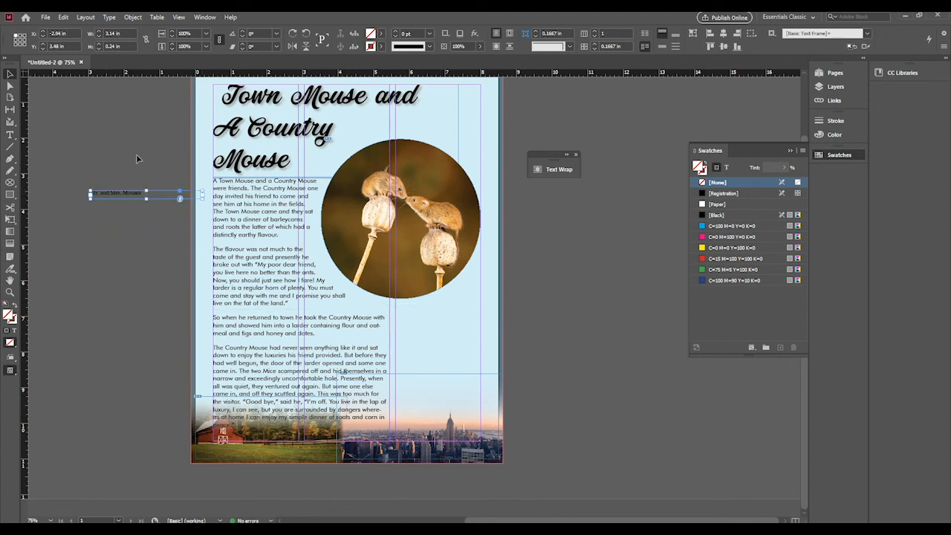
Set the "Mr. and Mrs. Mousez" caption text in Futura Bk BT Book Italic
double_click(126, 194)
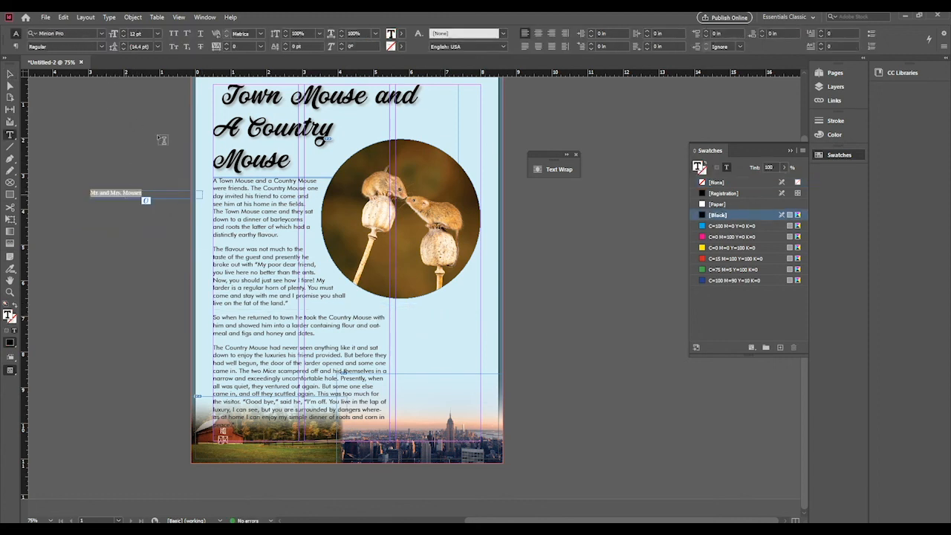
click(101, 34)
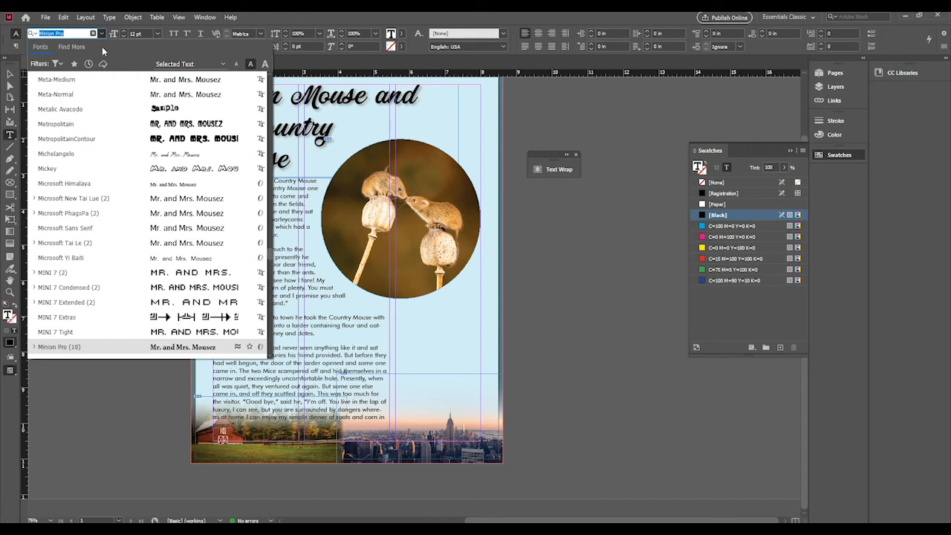
text(fut)
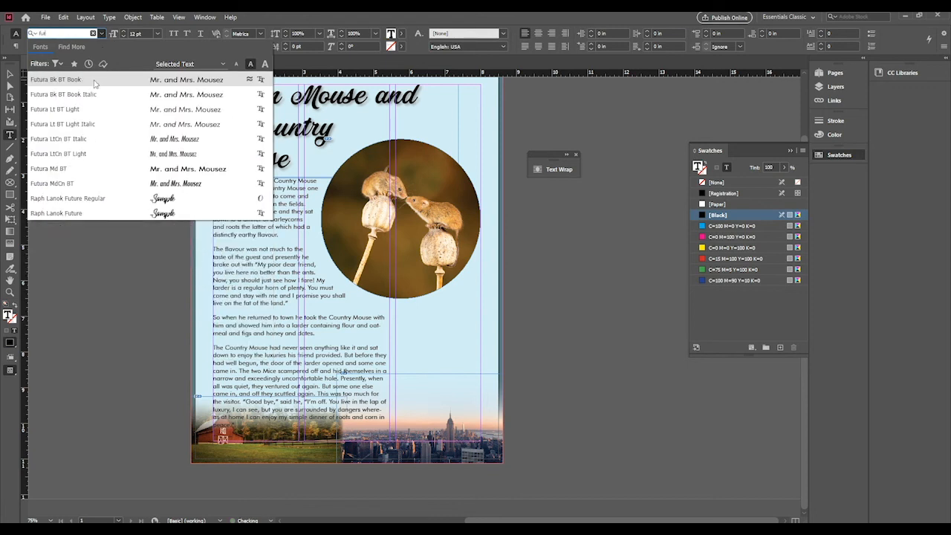
click(95, 80)
click(101, 46)
click(90, 68)
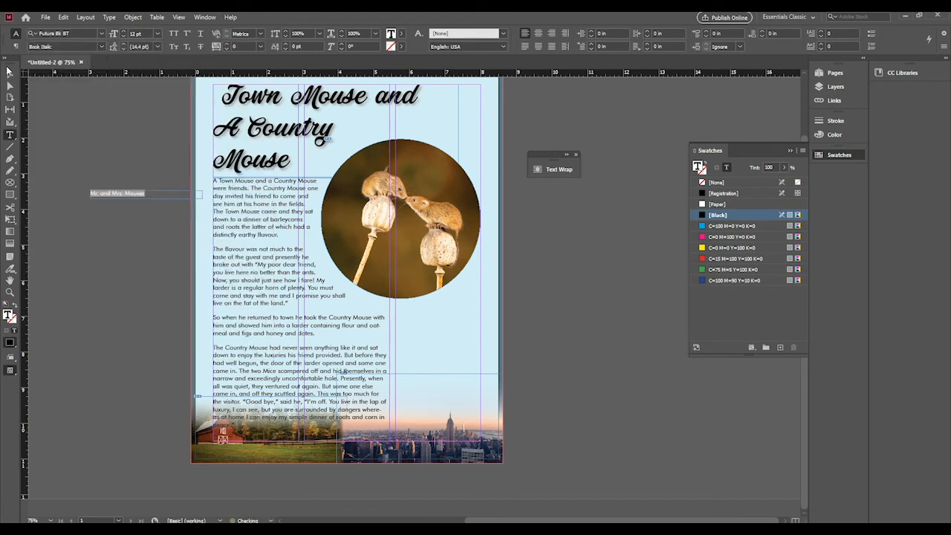
Move the caption frame onto the page just beneath the circular mouse photo
click(10, 73)
drag(134, 198, 398, 310)
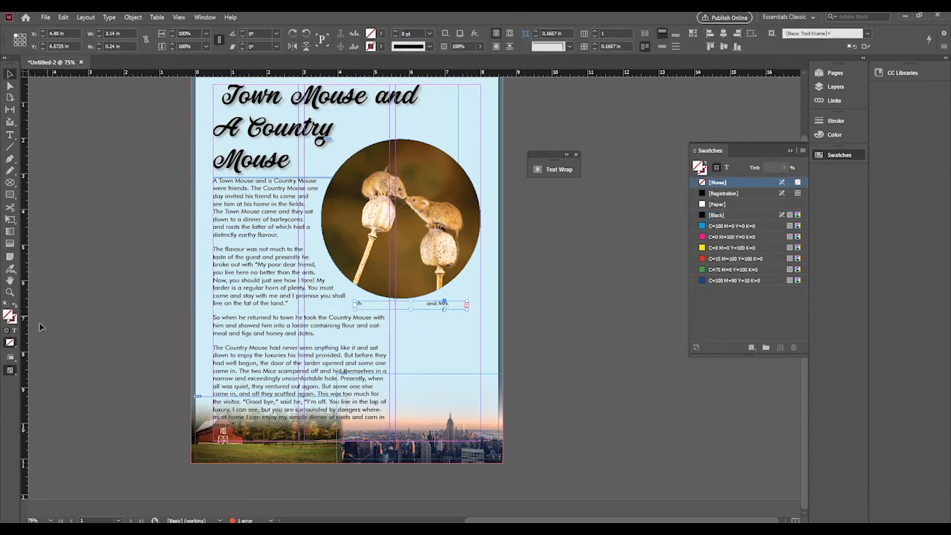
drag(435, 307, 414, 306)
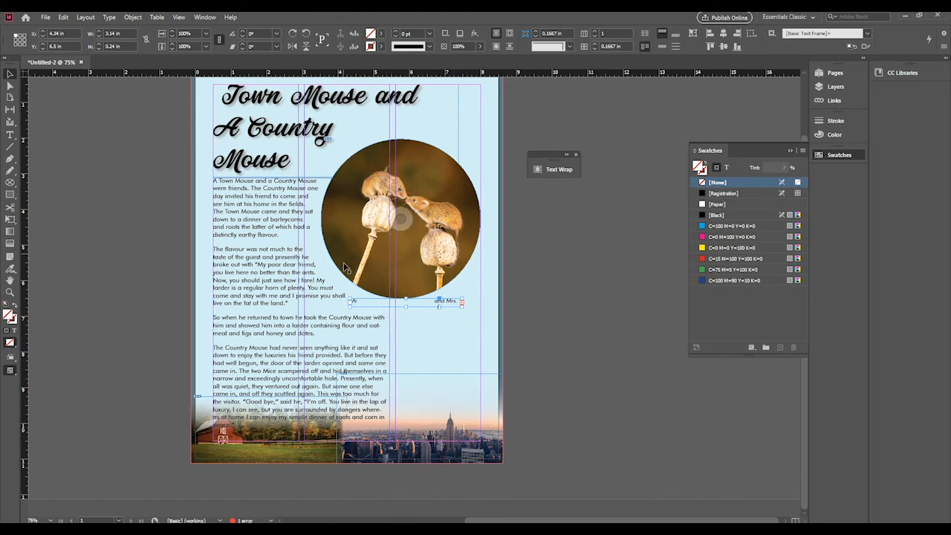
Increase the circular mouse photo's text wrap offset to 0.25 in on all sides
click(395, 173)
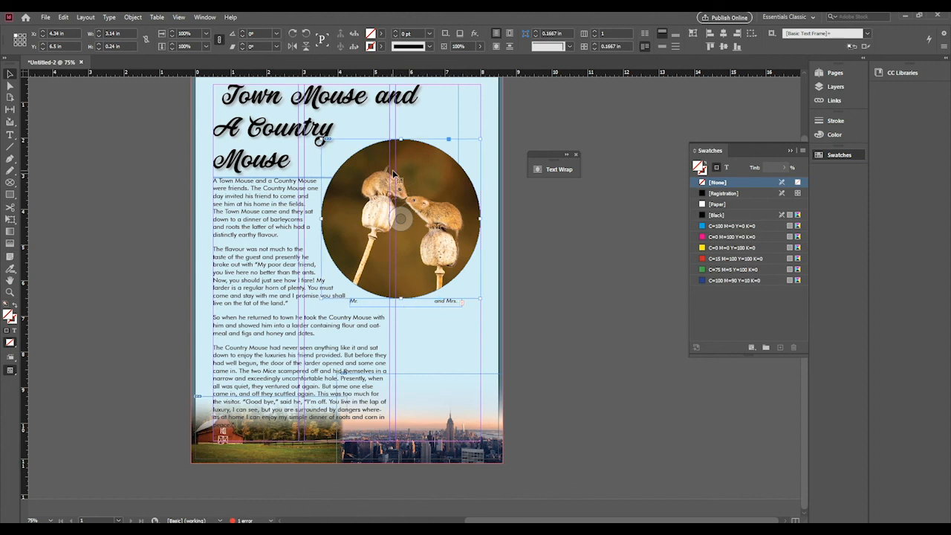
click(196, 15)
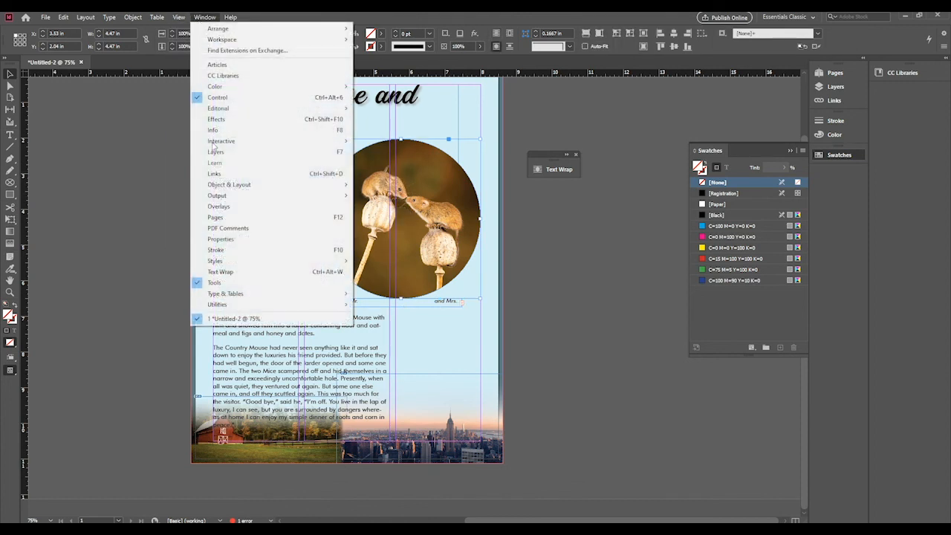
click(238, 271)
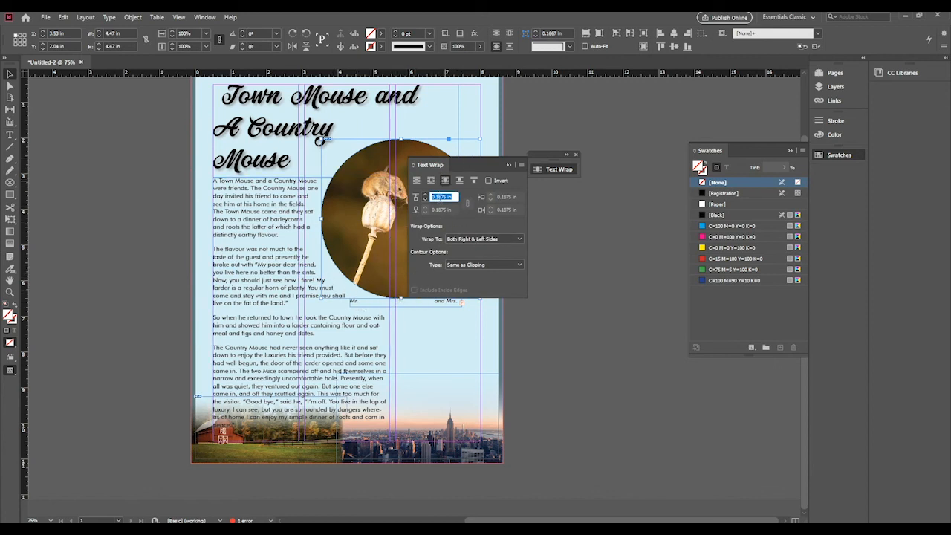
text(0.25)
key(Return)
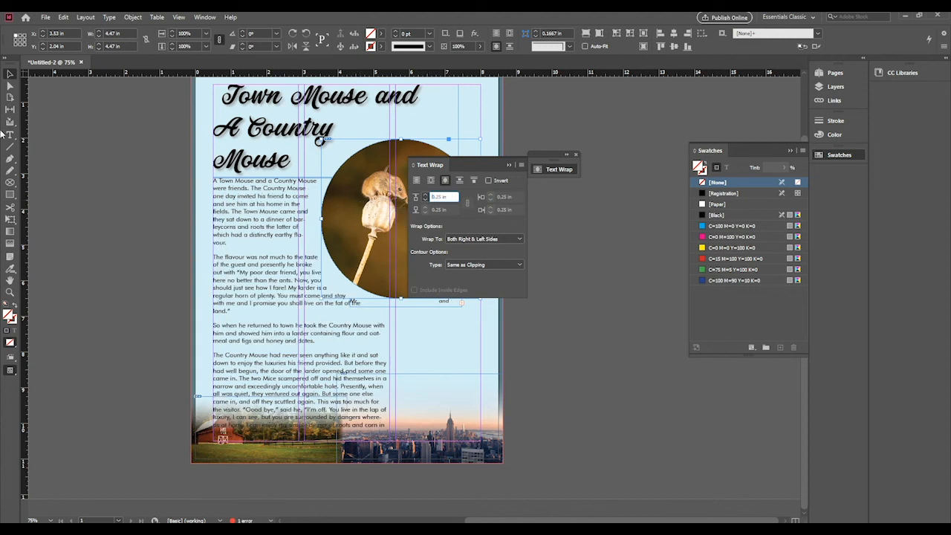
click(153, 225)
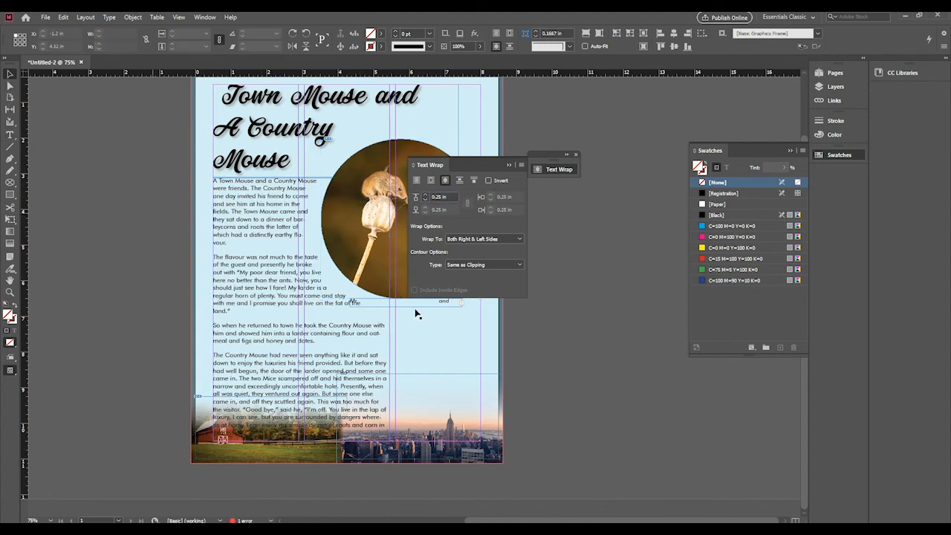
Set the caption's text frame to ignore text wrap, with preview turned on
click(405, 305)
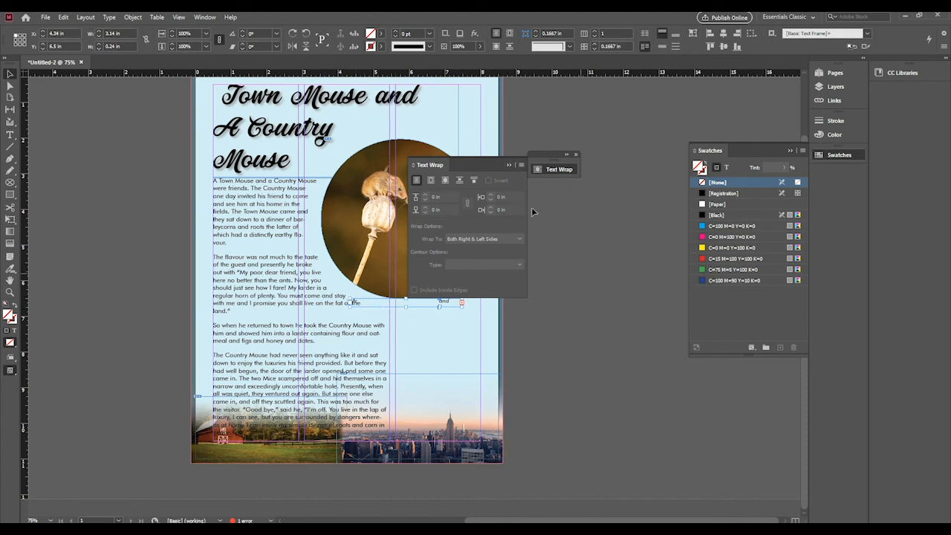
click(508, 164)
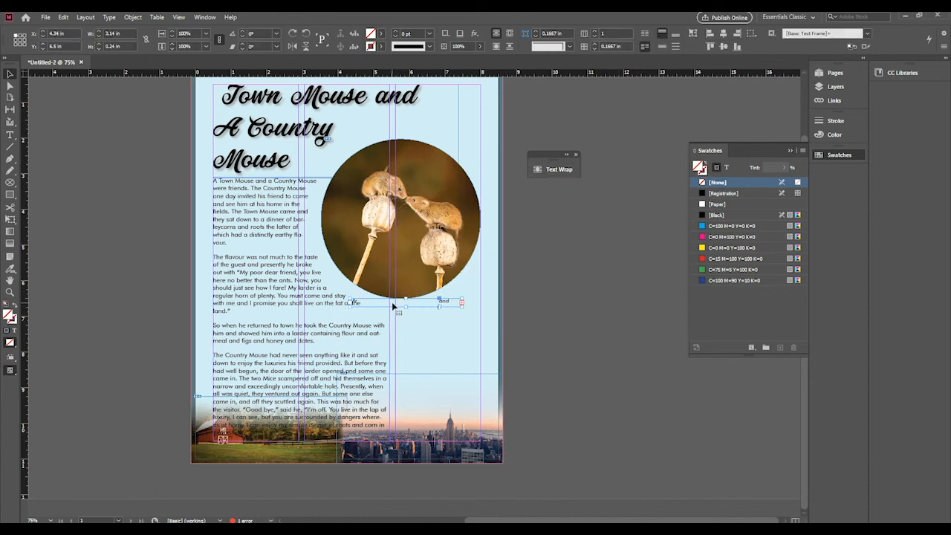
click(179, 17)
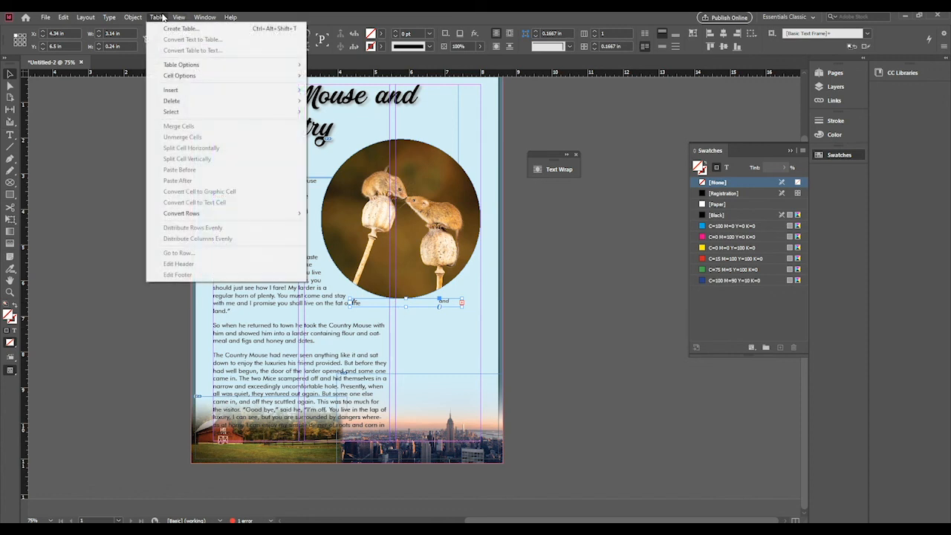
mouse_move(127, 18)
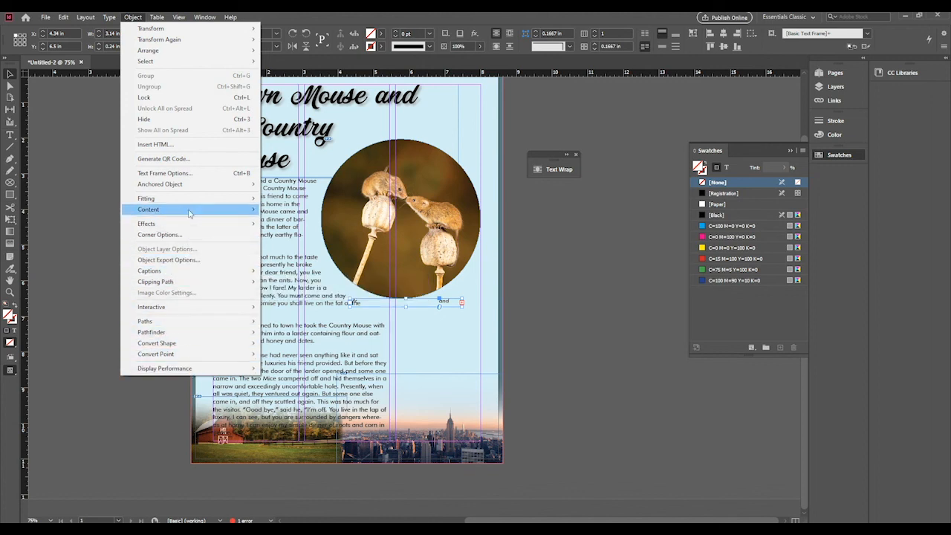
click(189, 174)
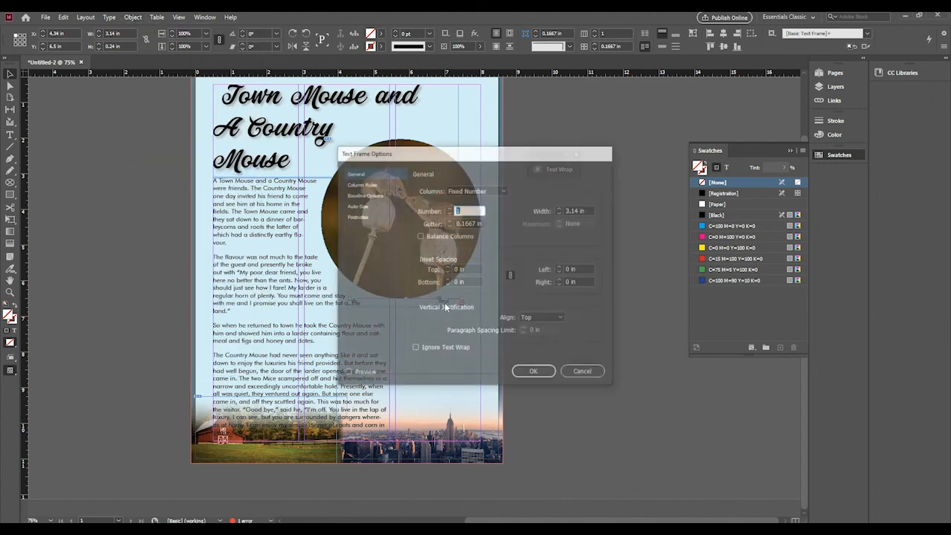
click(413, 348)
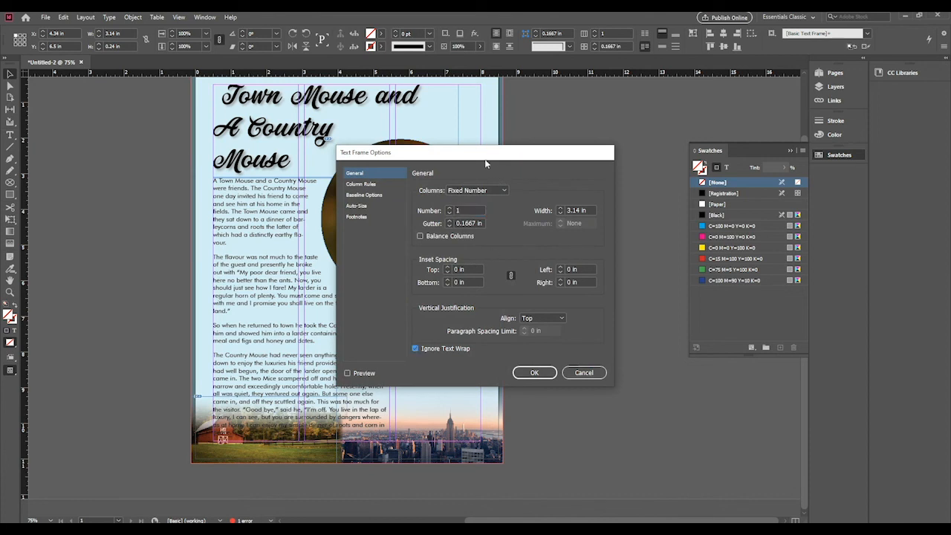
drag(478, 158, 661, 137)
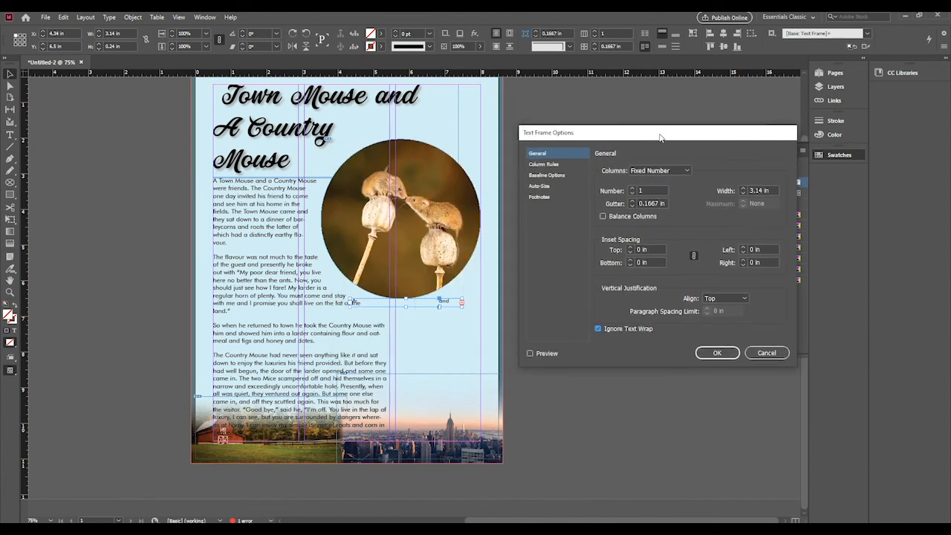
click(531, 353)
click(735, 352)
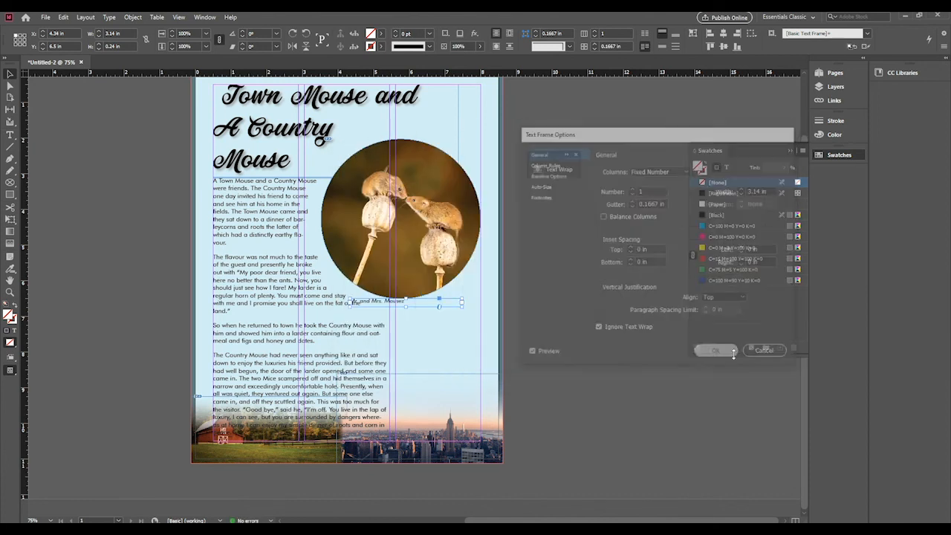
Resize the caption frame to about 1.86 by 0.31 in and center it under the circular photo
double_click(402, 307)
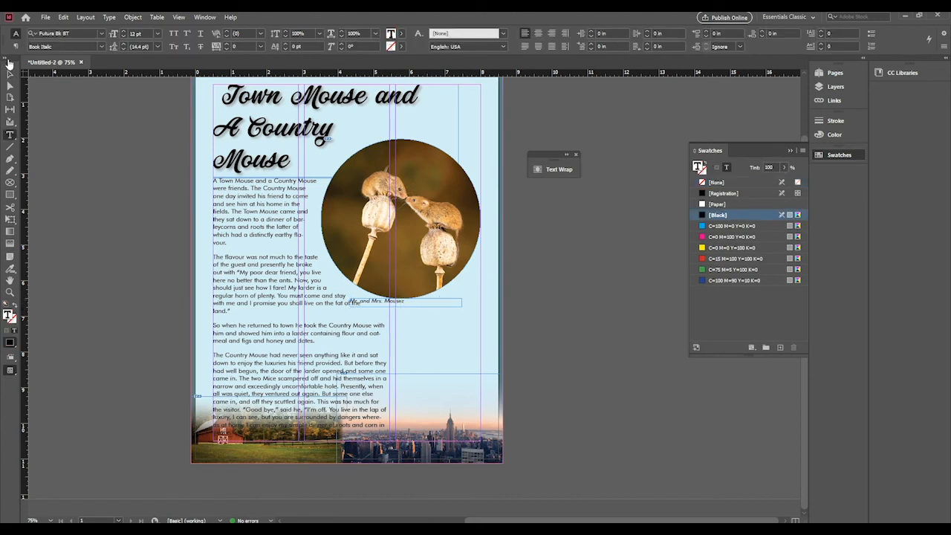
click(10, 73)
drag(463, 305, 403, 306)
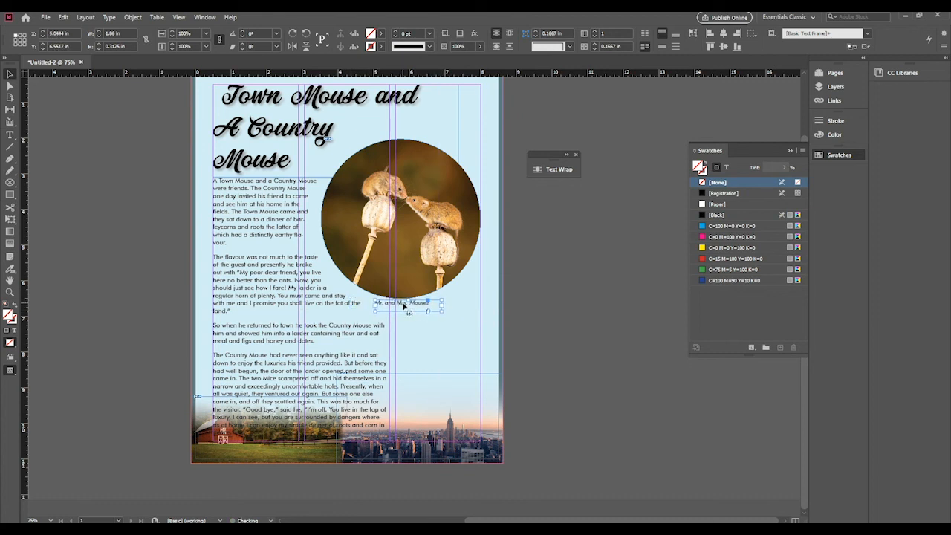
click(526, 273)
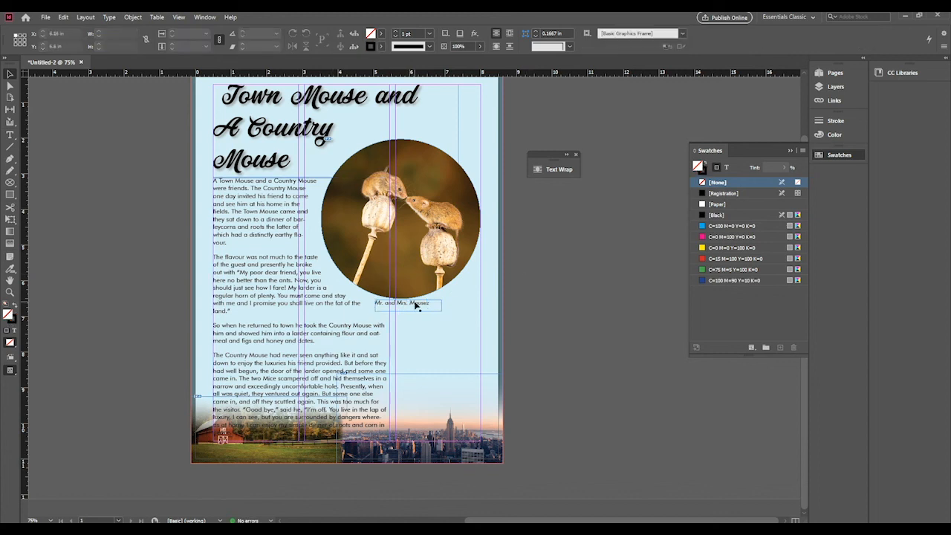
Move the caption frame up onto the lower part of the circular mouse photo and toggle its Ignore Text Wrap option off and back on
drag(406, 249, 406, 282)
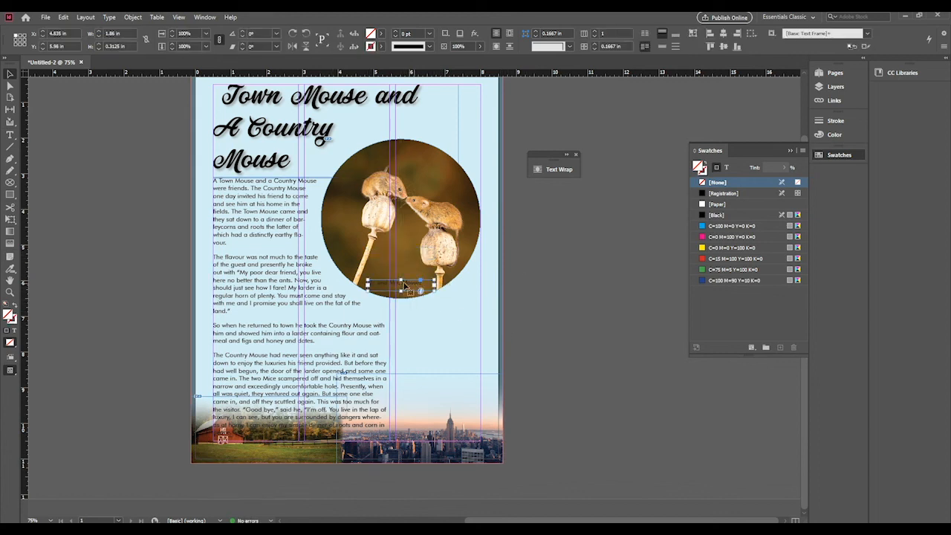
click(133, 17)
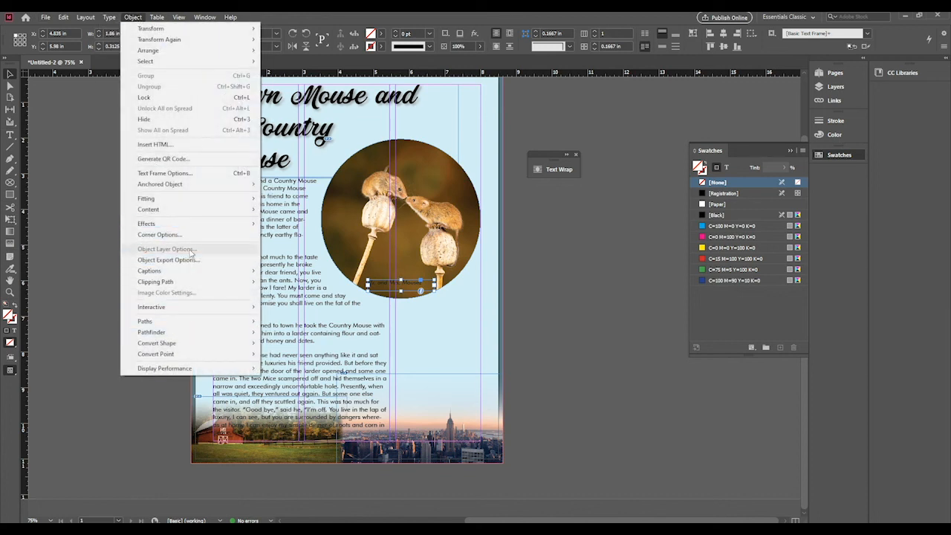
click(165, 172)
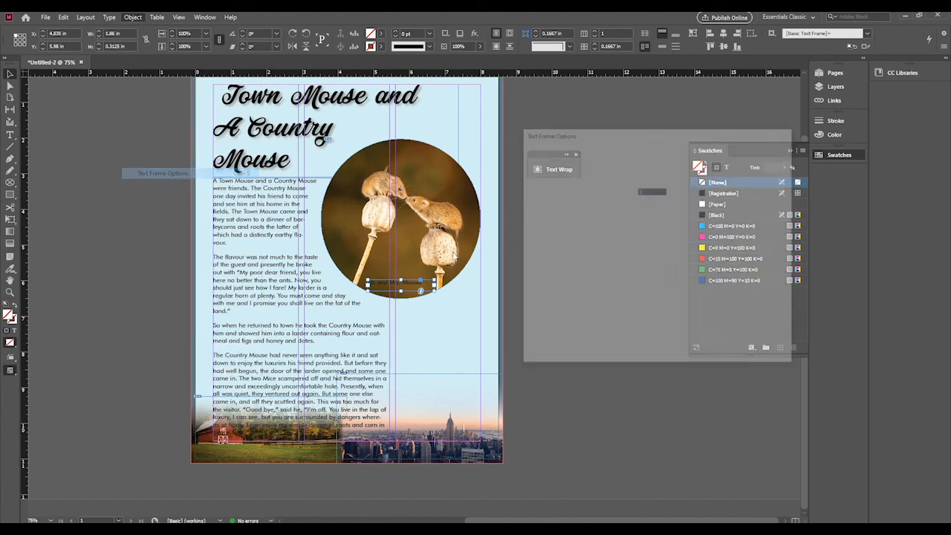
click(597, 328)
click(598, 328)
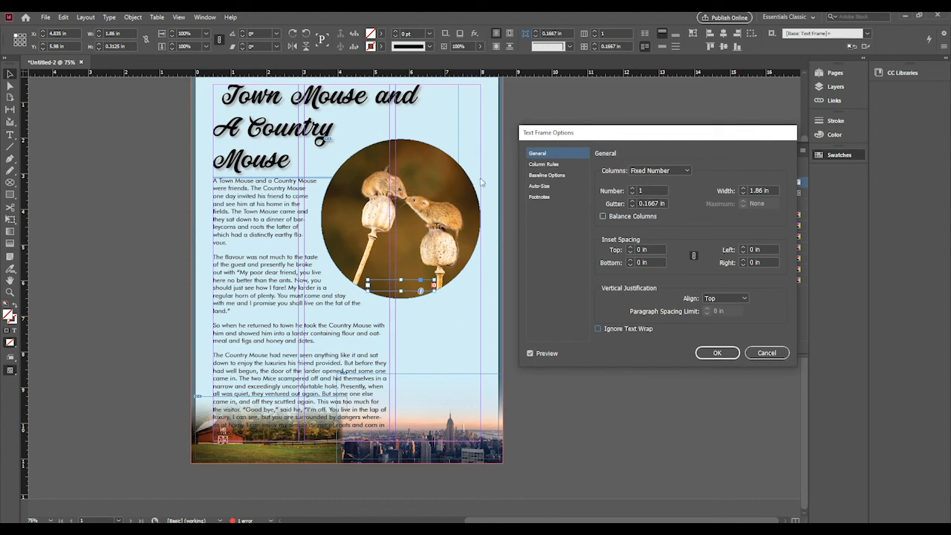
click(599, 329)
click(710, 353)
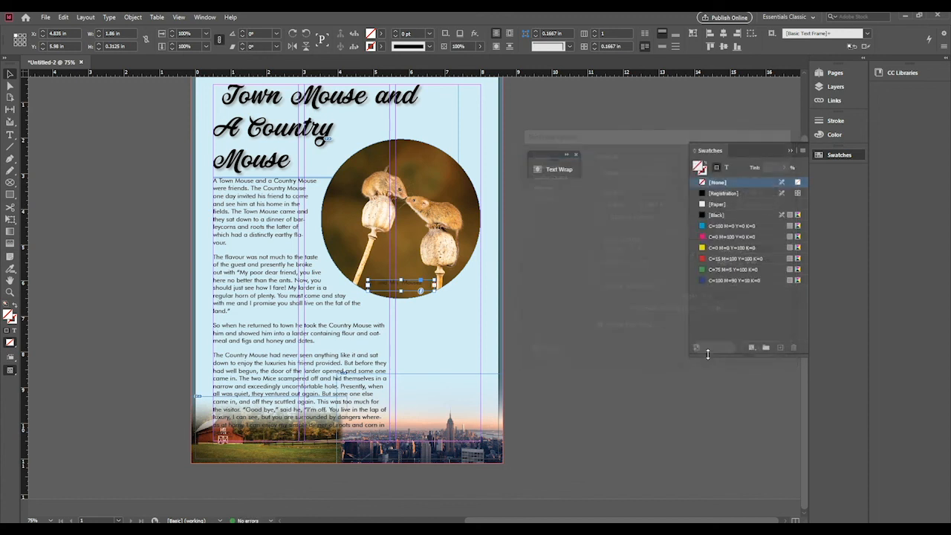
click(588, 295)
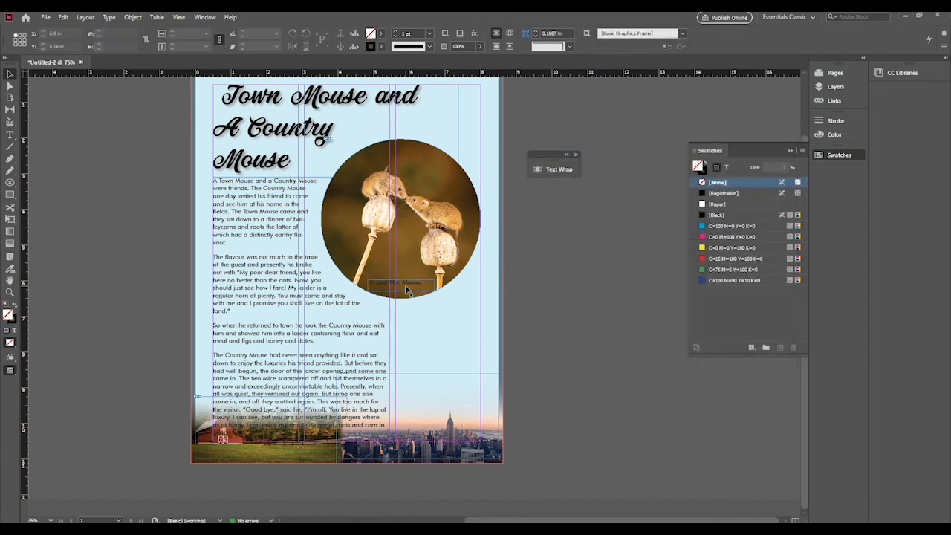
Switch the screen mode to Preview and reposition the caption frame near the photo's bottom edge, at about X 5.02 in, Y 6.13 in
right_click(9, 369)
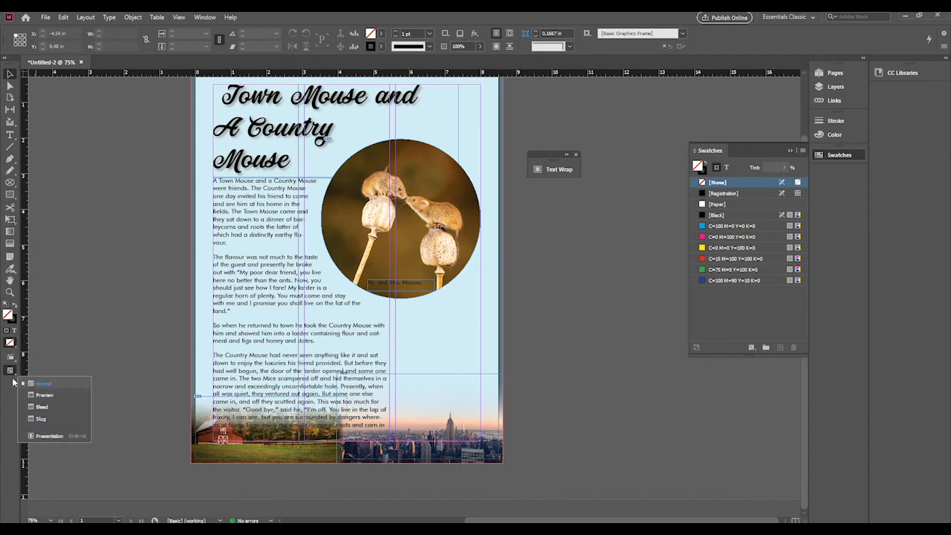
click(34, 394)
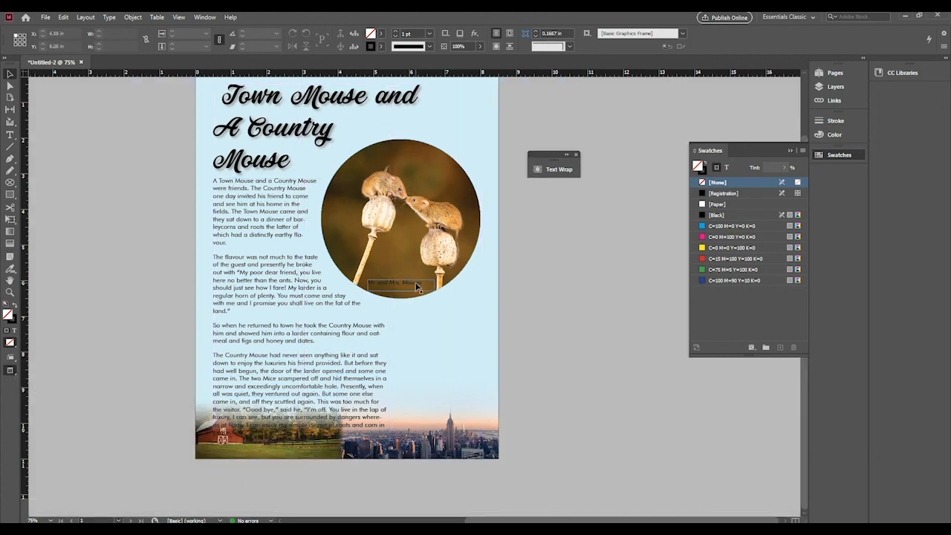
drag(367, 283, 424, 290)
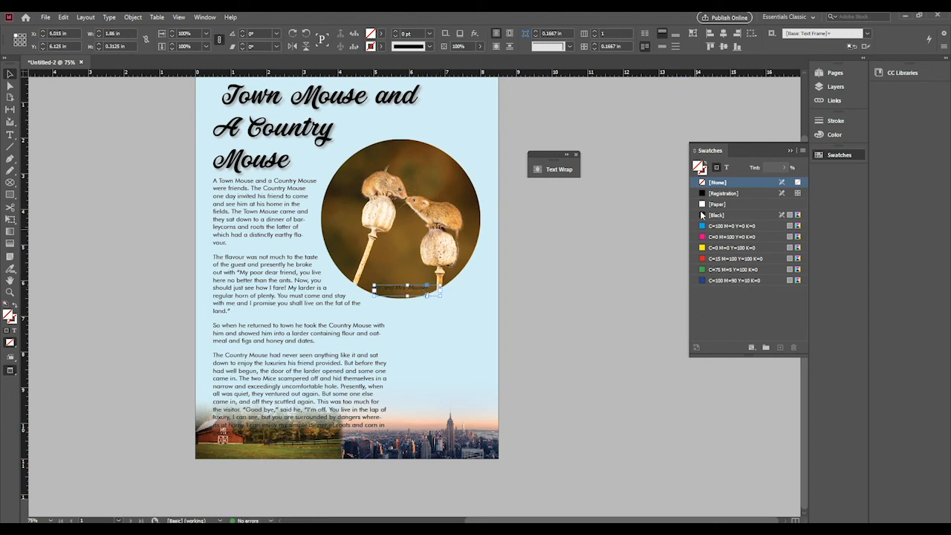
click(712, 204)
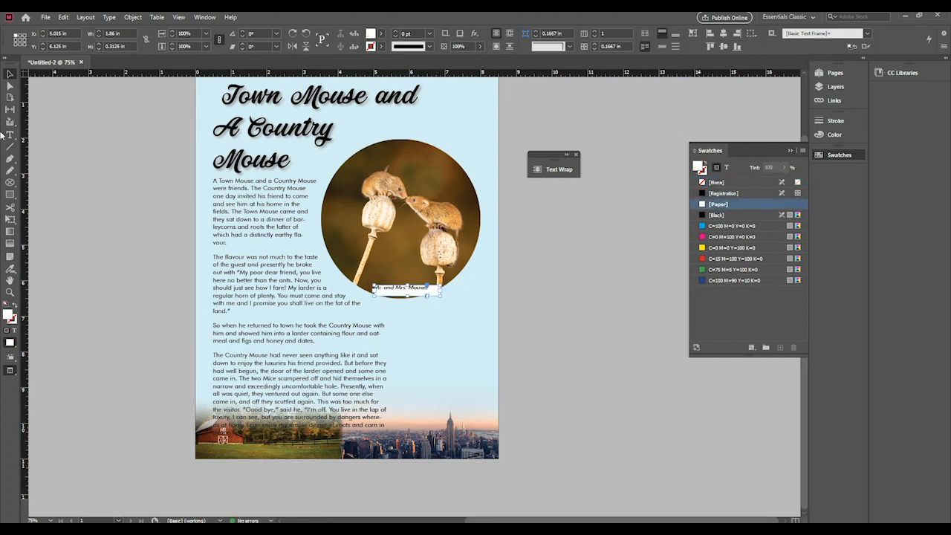
click(63, 16)
click(75, 25)
Color all of the caption text on the circular mouse photo with the [Paper] swatch
double_click(405, 289)
key(ctrl+a)
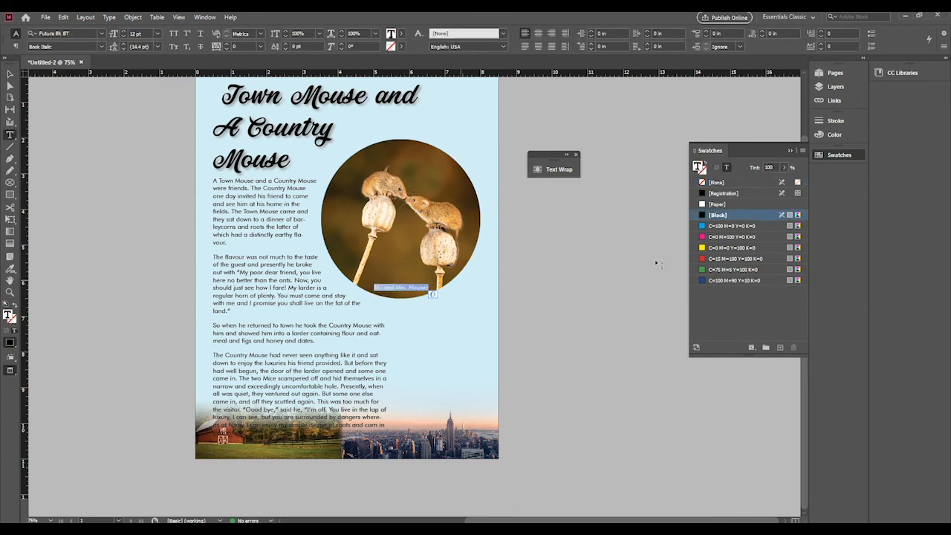
click(720, 207)
click(10, 73)
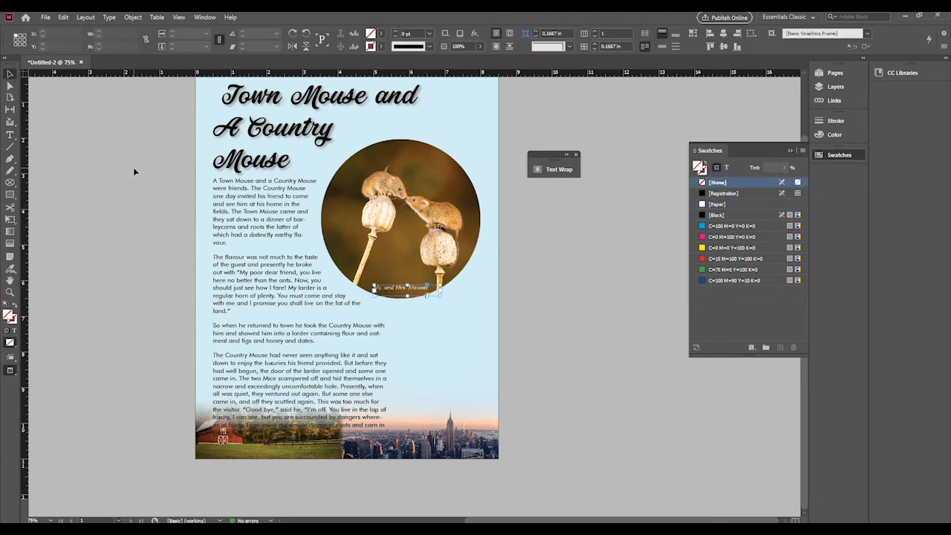
Justify all the story body text with the last line of each paragraph aligned left, and deselect the text
click(301, 273)
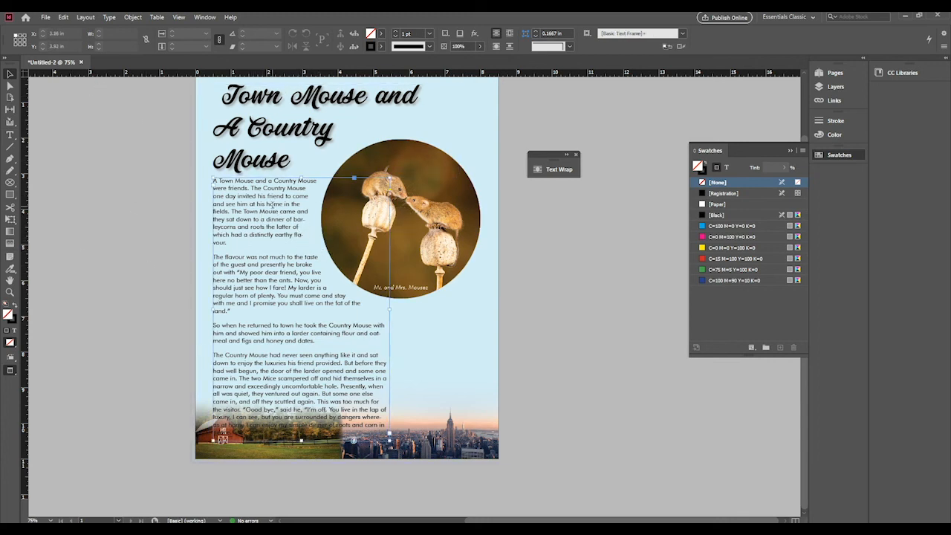
double_click(304, 211)
key(ctrl+a)
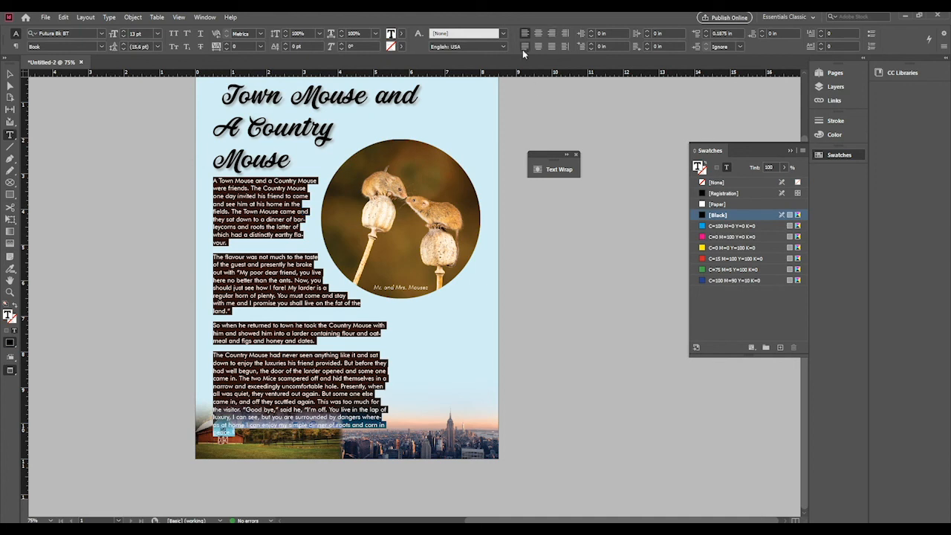
click(524, 47)
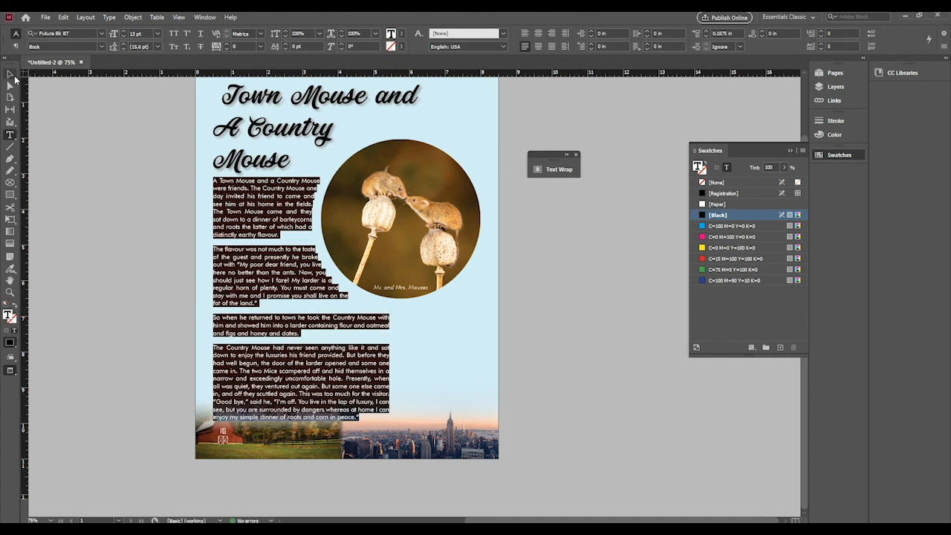
click(10, 74)
click(177, 217)
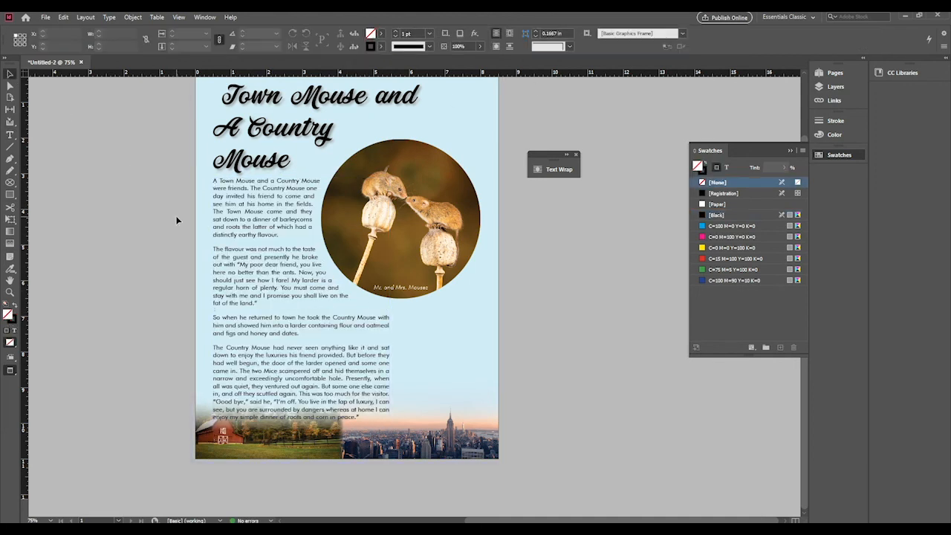